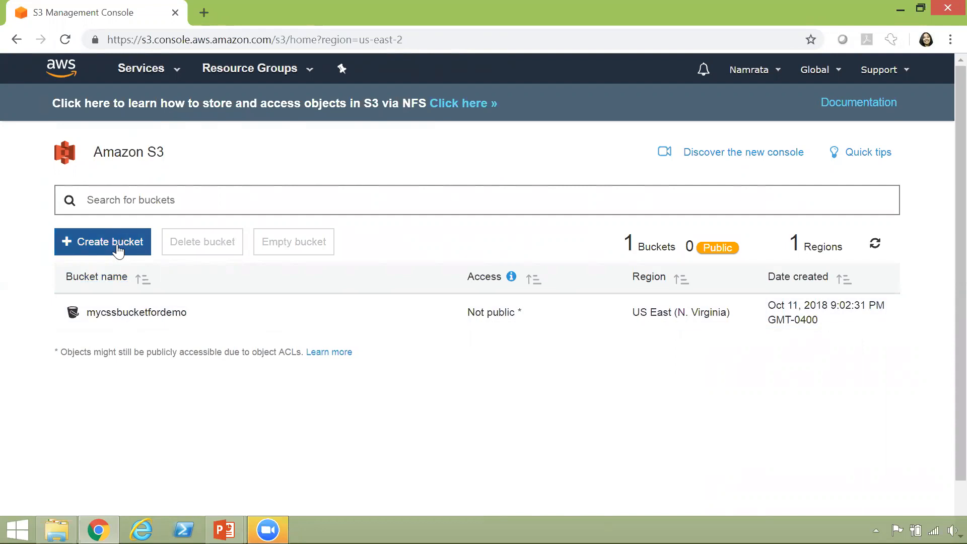
Start creating a new S3 bucket and name it thisismybucketfordemo
click(117, 247)
click(398, 262)
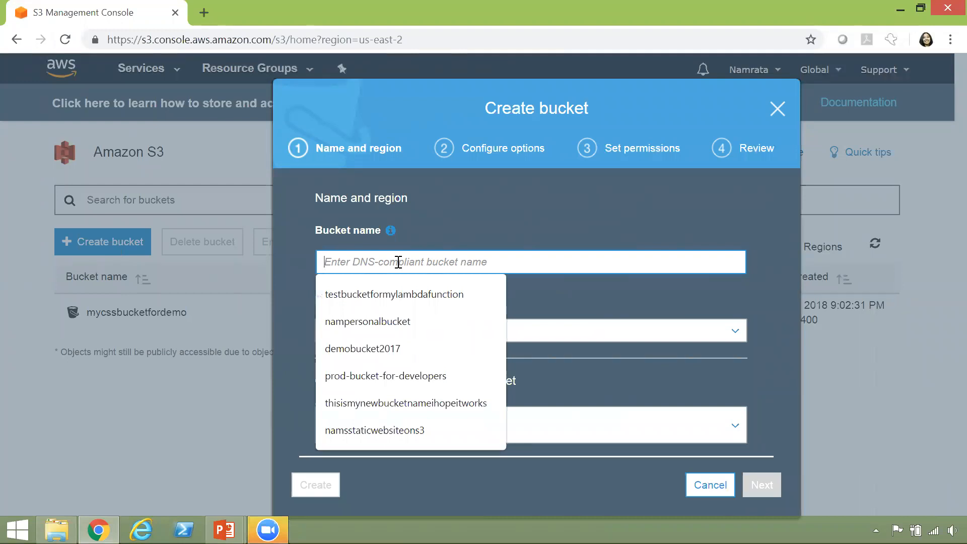
text(thisismybucketfordemo)
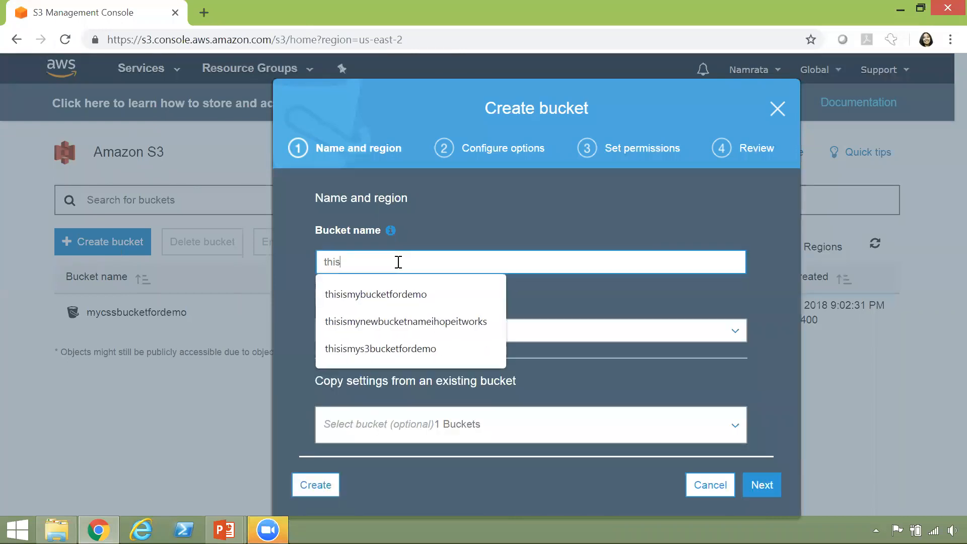
click(390, 297)
click(457, 262)
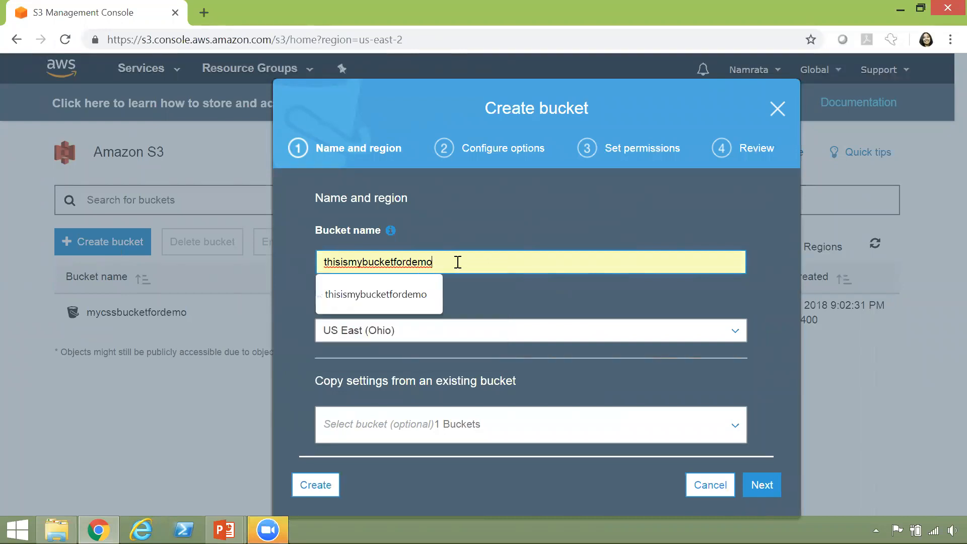
drag(457, 262, 503, 290)
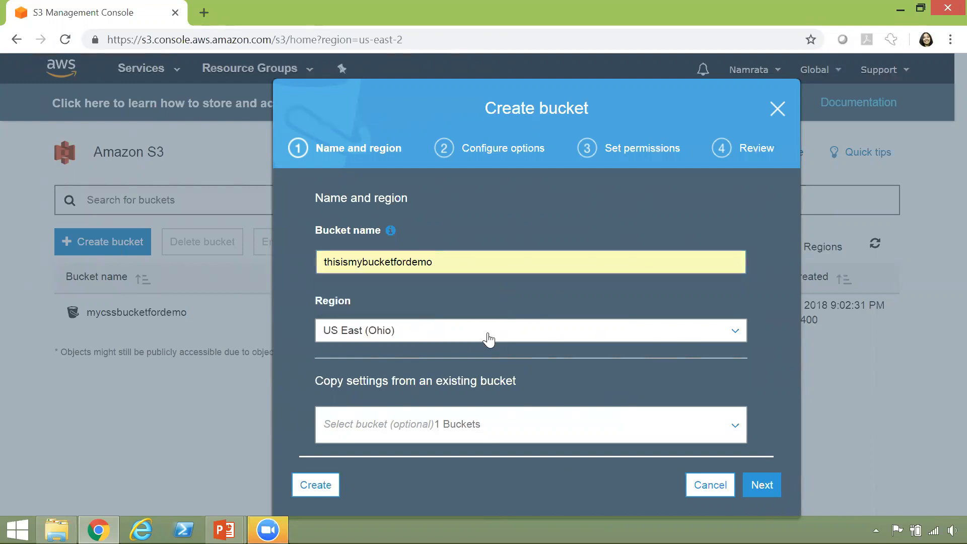
Set the new bucket's region to US East (N. Virginia) and proceed to the configuration options
click(487, 337)
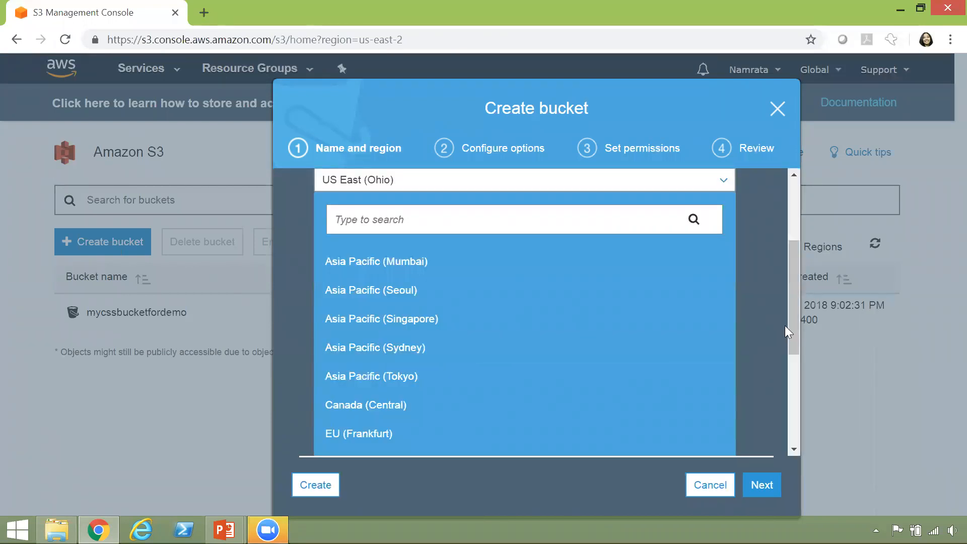
drag(788, 327, 813, 432)
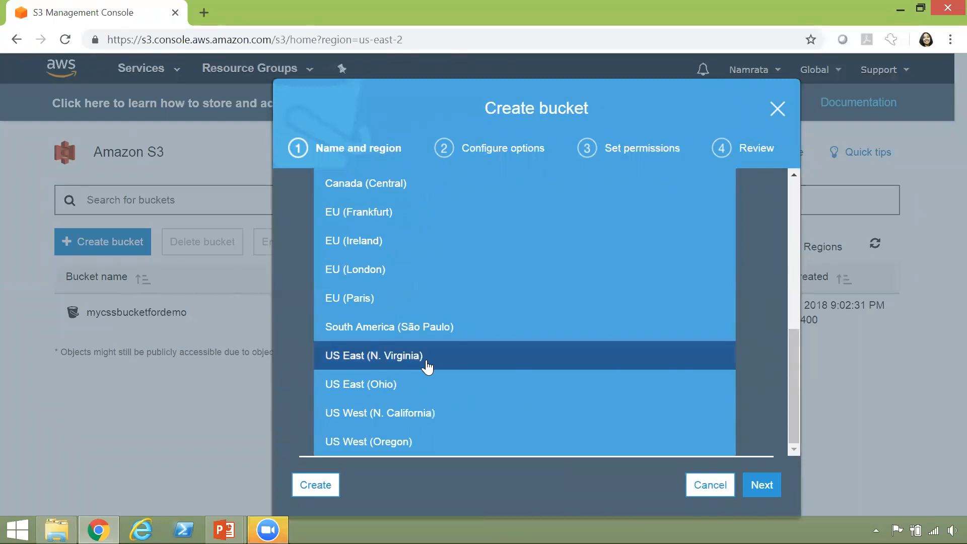
click(427, 367)
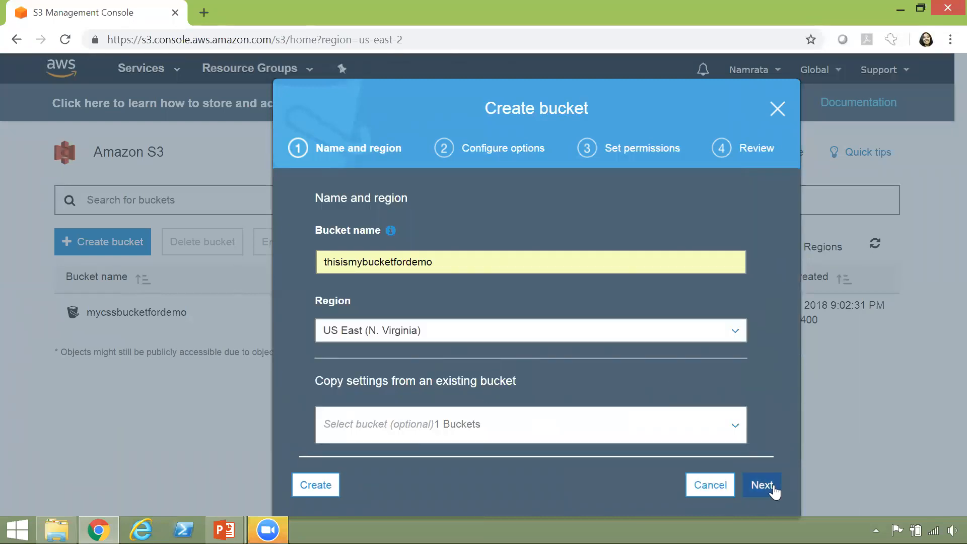
click(773, 489)
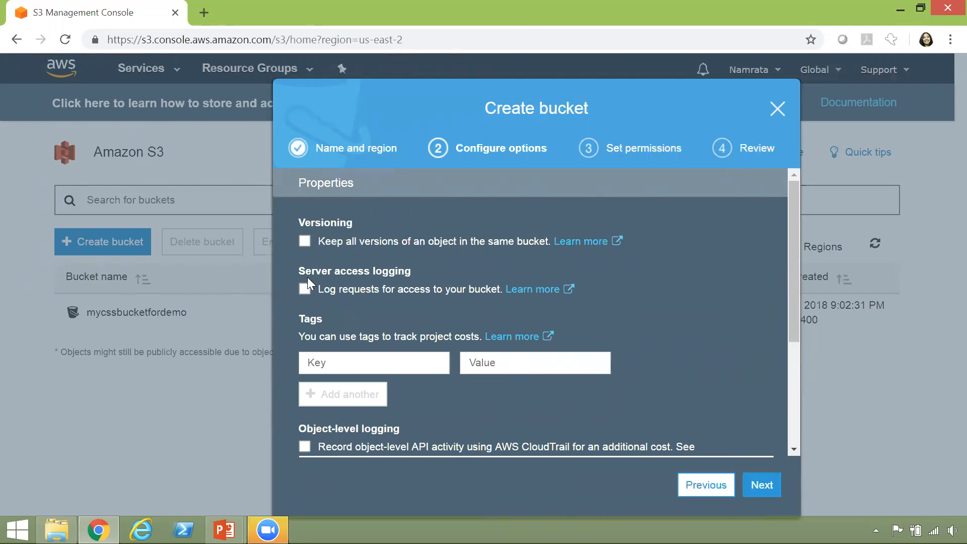
Keep the default options and permissions, review the settings and create the bucket
drag(795, 296, 814, 418)
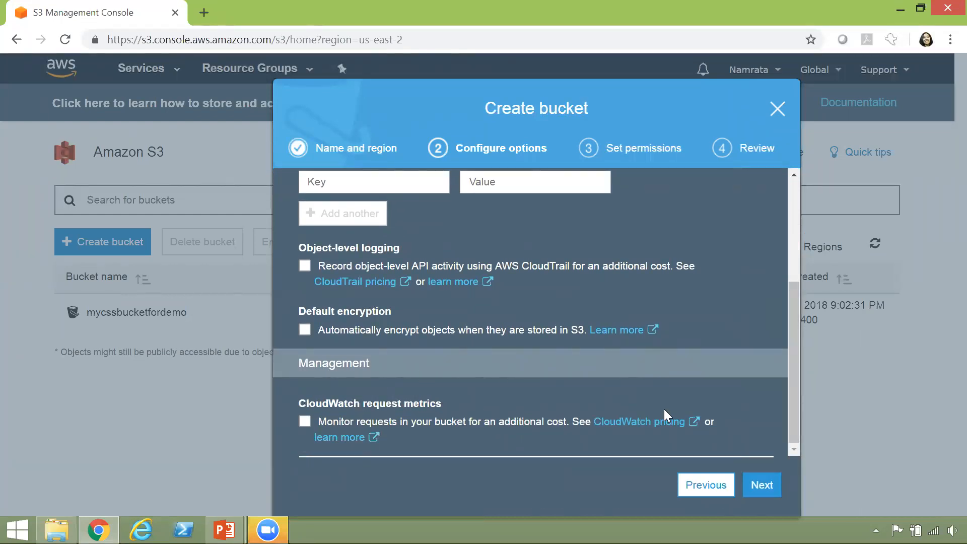
click(761, 485)
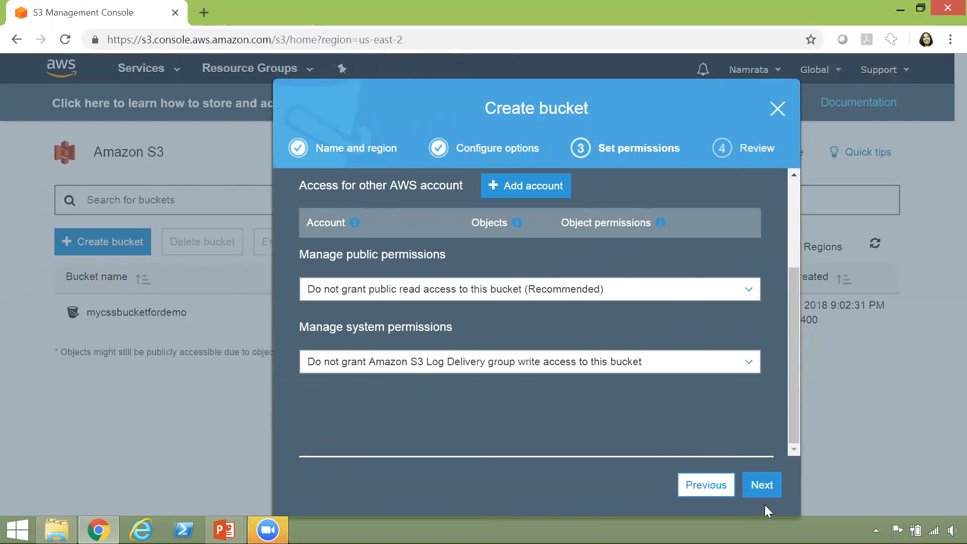
click(762, 487)
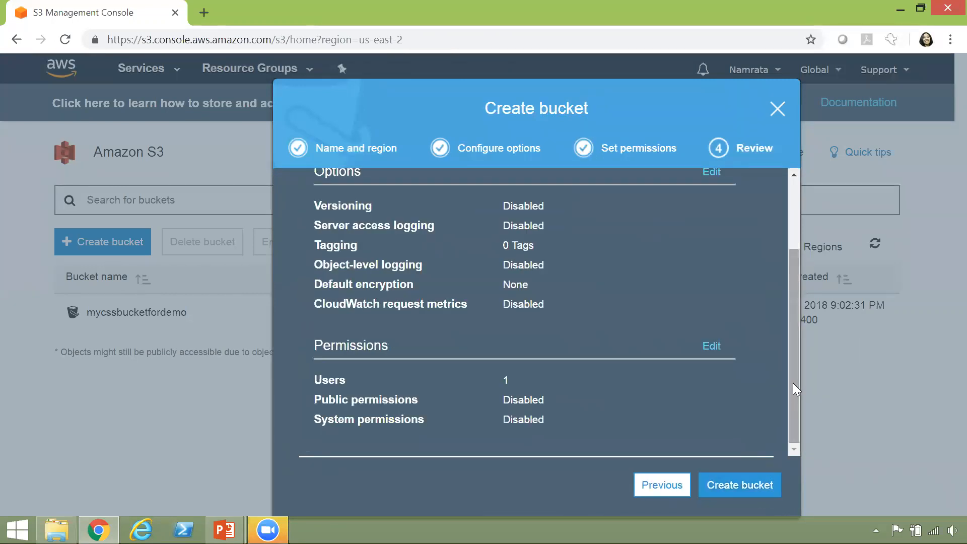
scroll(783, 332, up, 3)
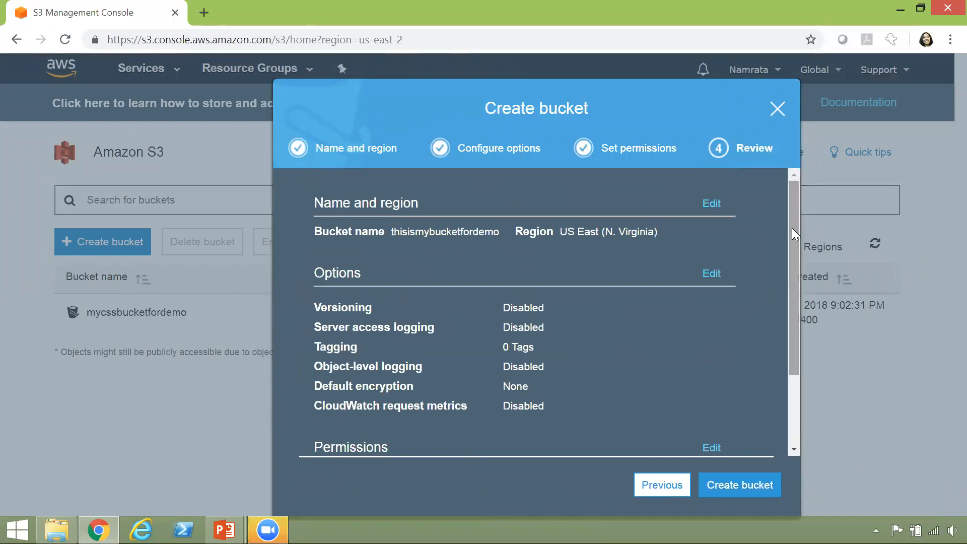
drag(791, 227, 798, 339)
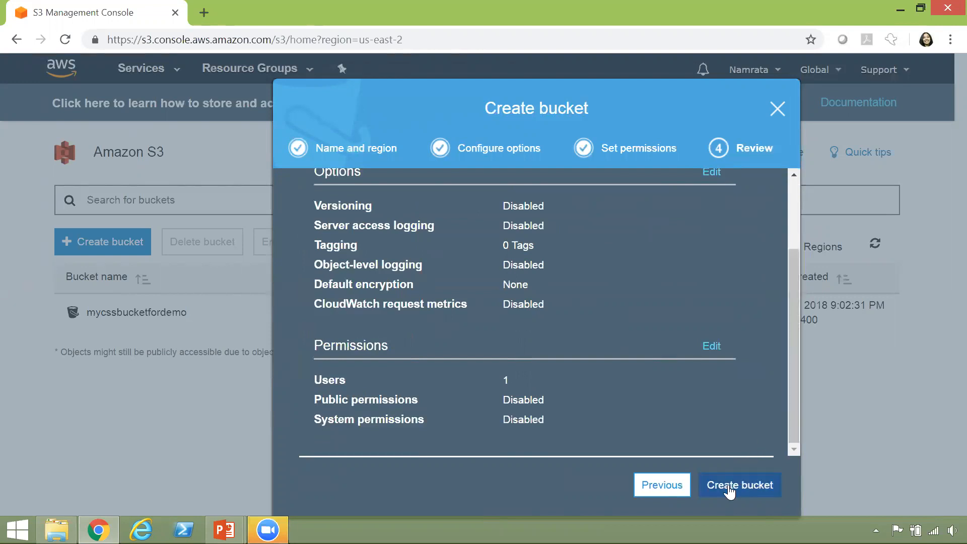
click(728, 487)
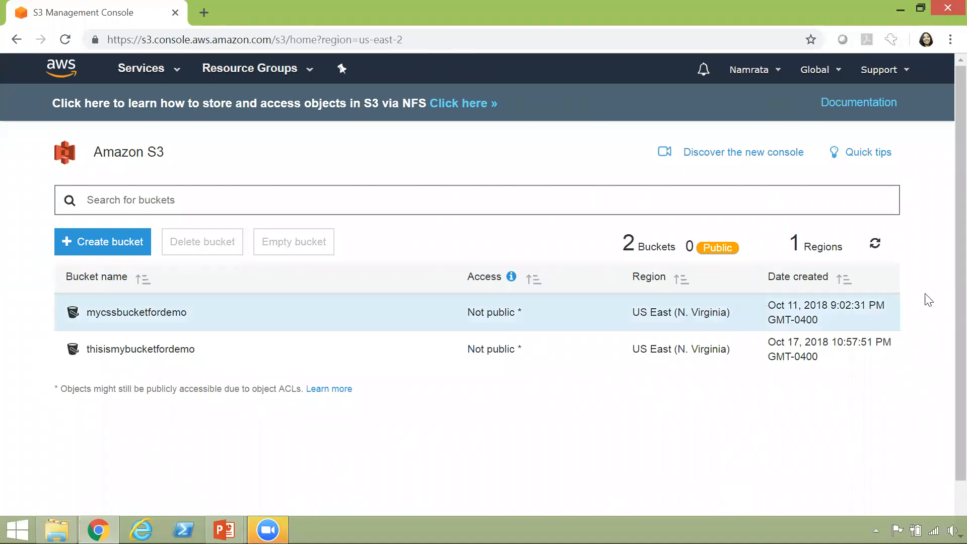
Open the thisismybucketfordemo bucket from the bucket list and look over its overview
scroll(942, 286, down, 2)
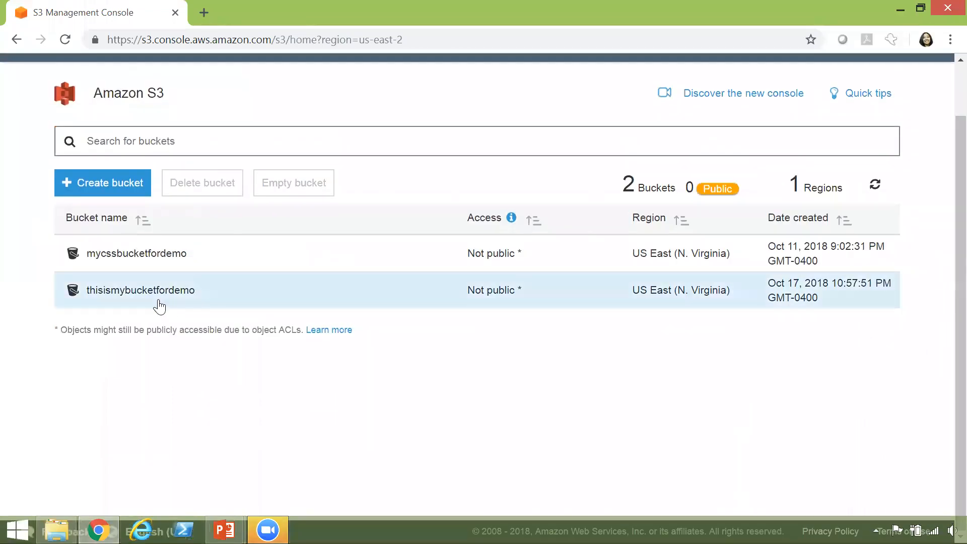
click(162, 297)
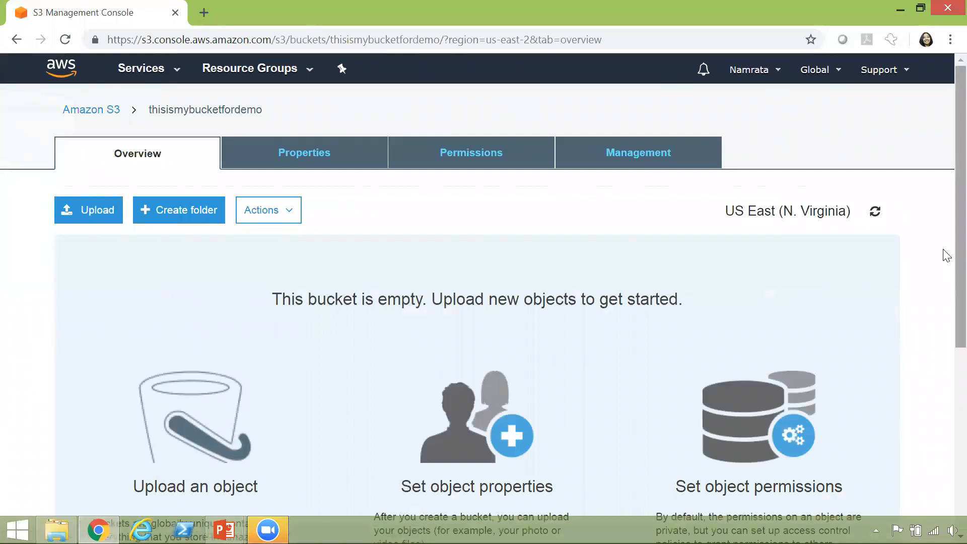
scroll(945, 302, down, 3)
scroll(943, 237, up, 3)
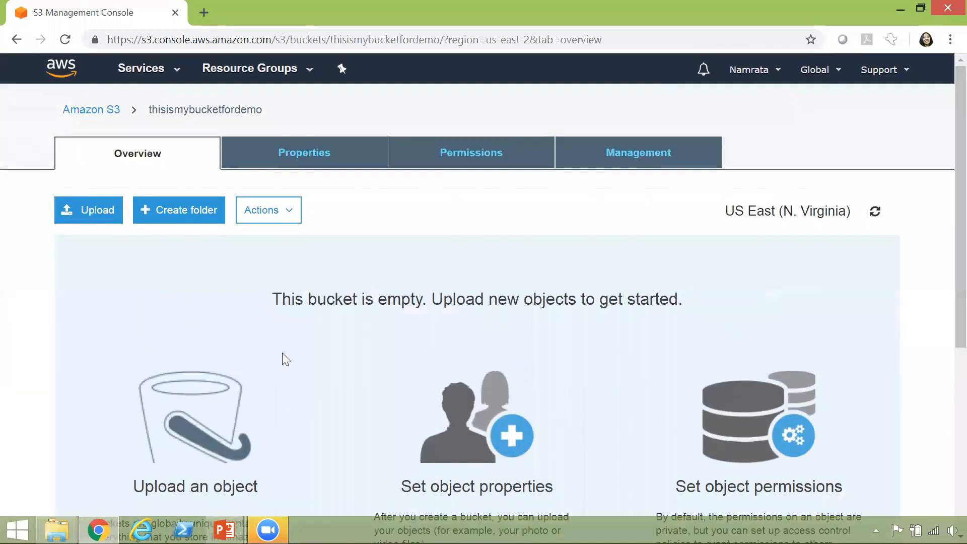
Check the local Static Website folder, then add error.html, index.html and nam - One.html from it to a new upload
click(56, 530)
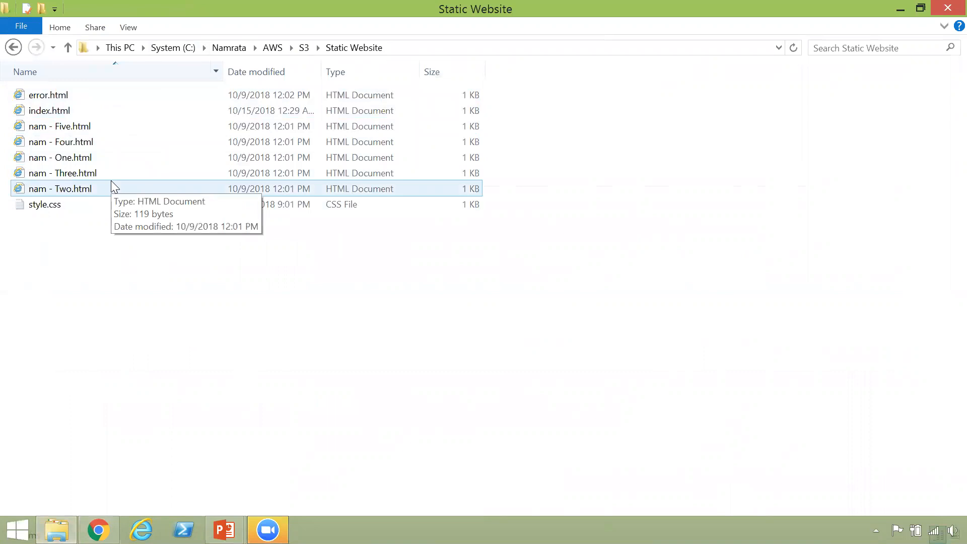
key(alt+Tab)
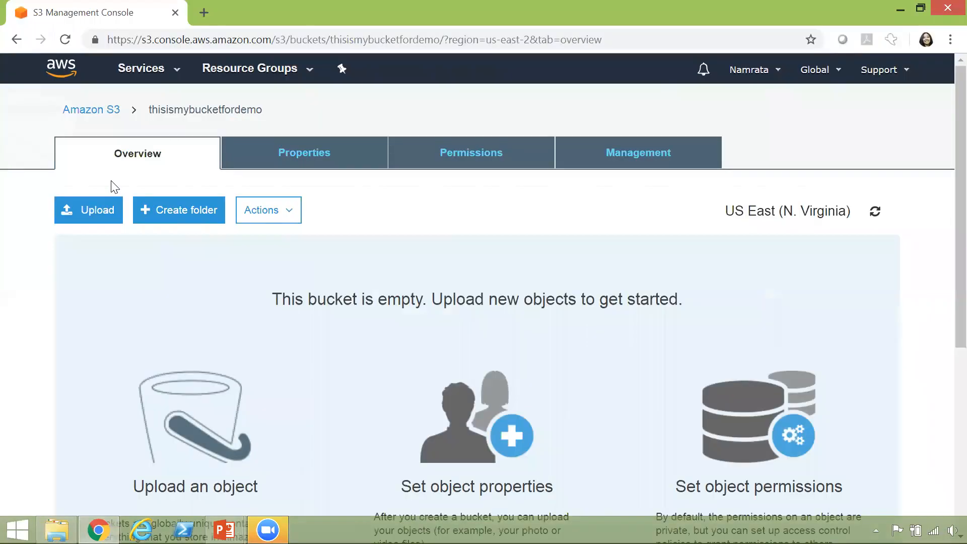
click(97, 216)
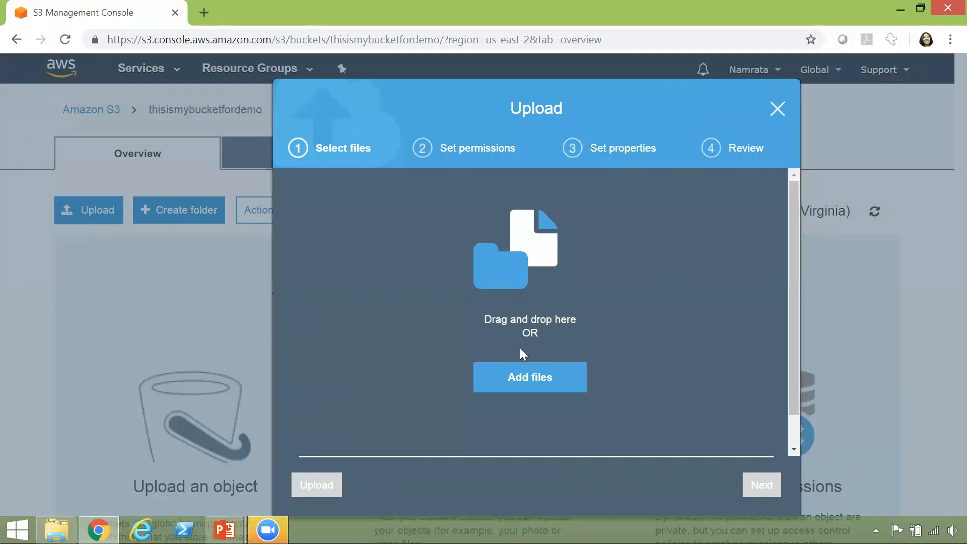
click(518, 376)
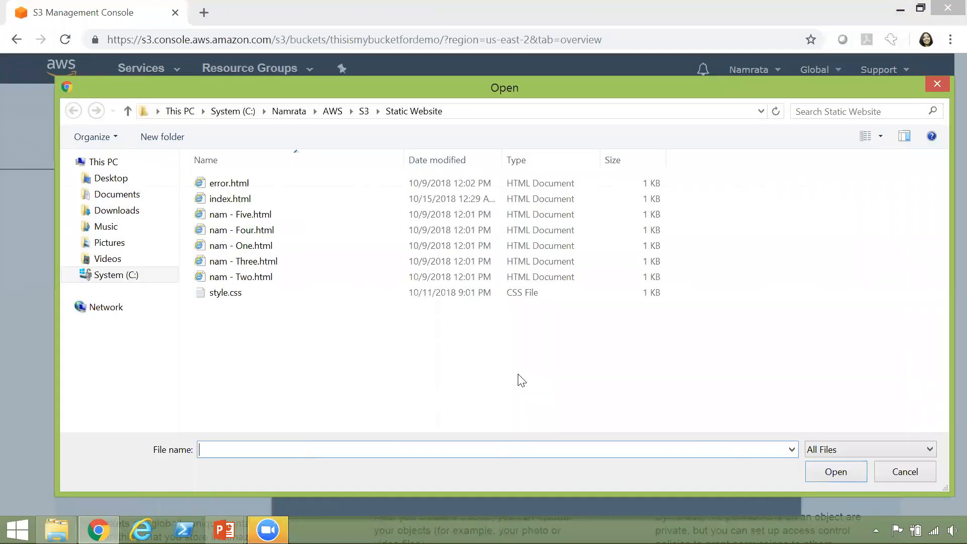
click(300, 184)
ctrl+click(279, 198)
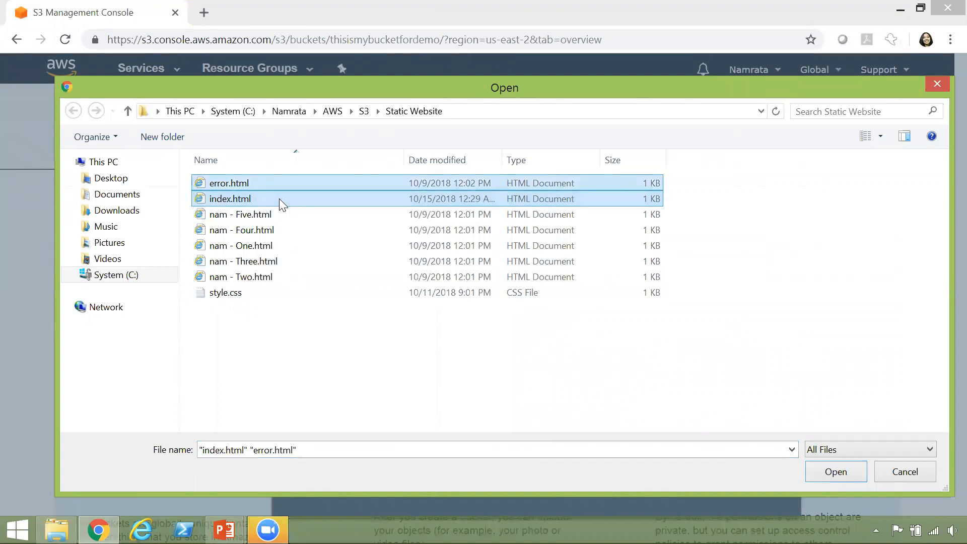
ctrl+click(270, 245)
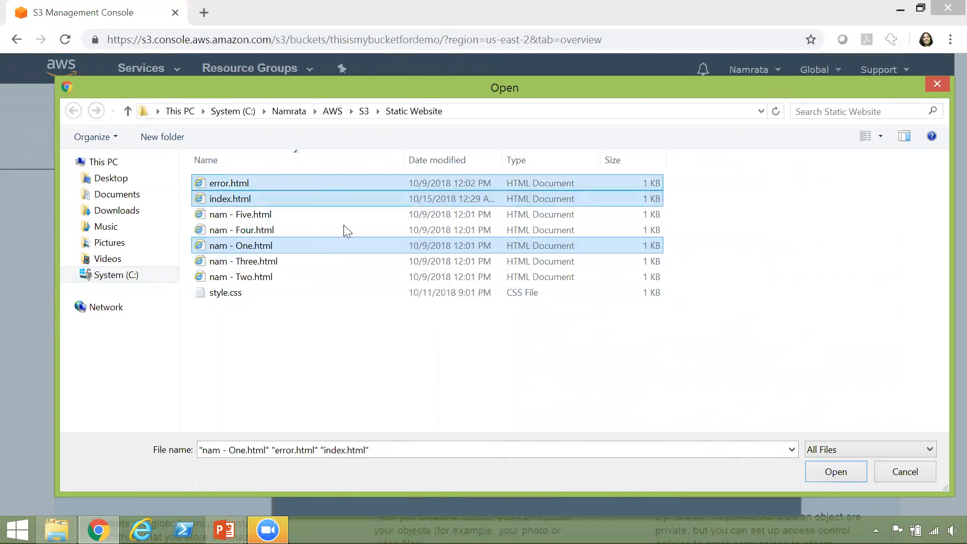
click(834, 472)
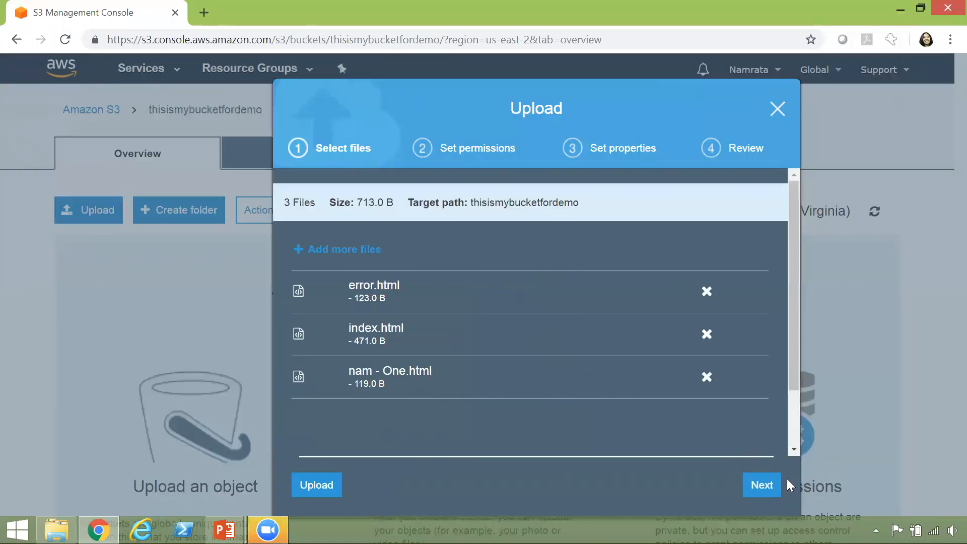
Upload the three files with default permissions, the Standard storage class and no encryption, metadata or tags
click(761, 484)
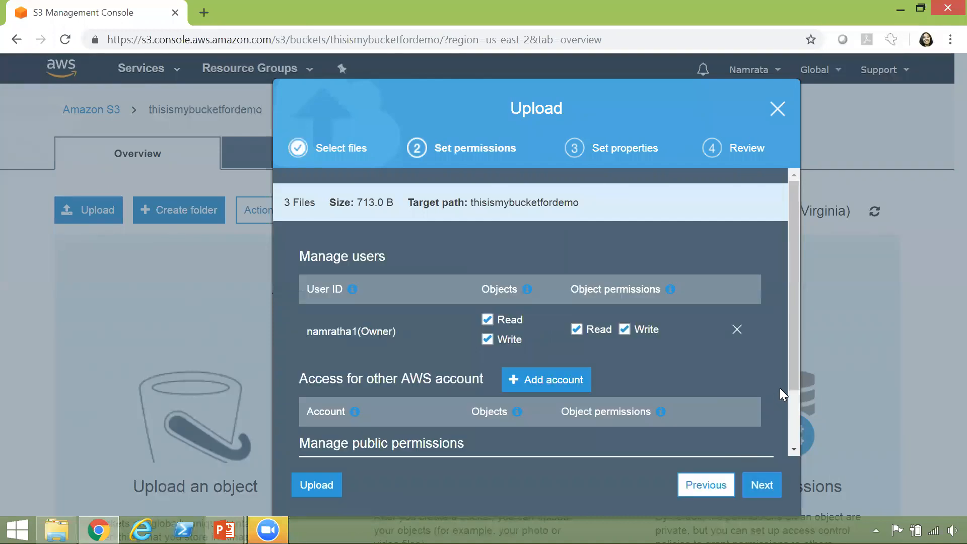
drag(796, 368, 804, 325)
click(765, 484)
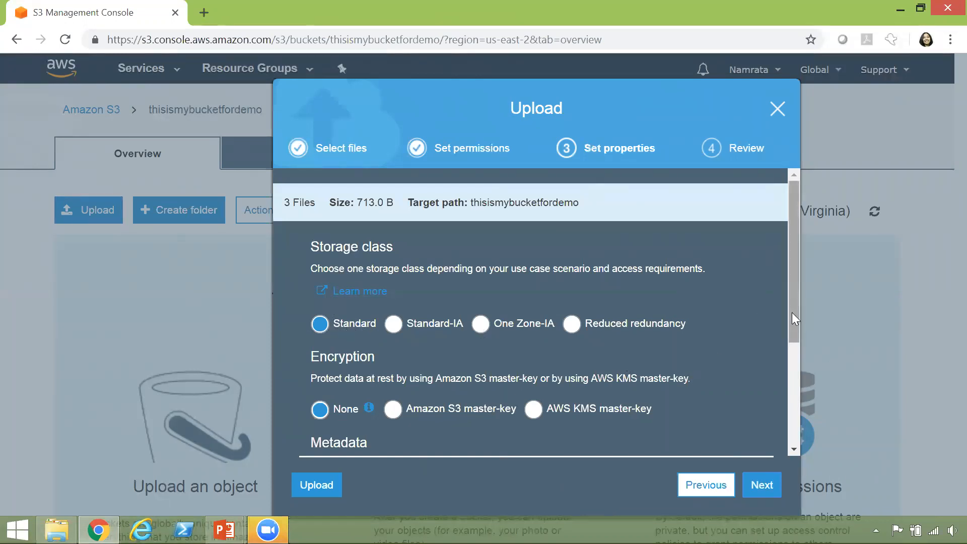
drag(792, 312, 814, 388)
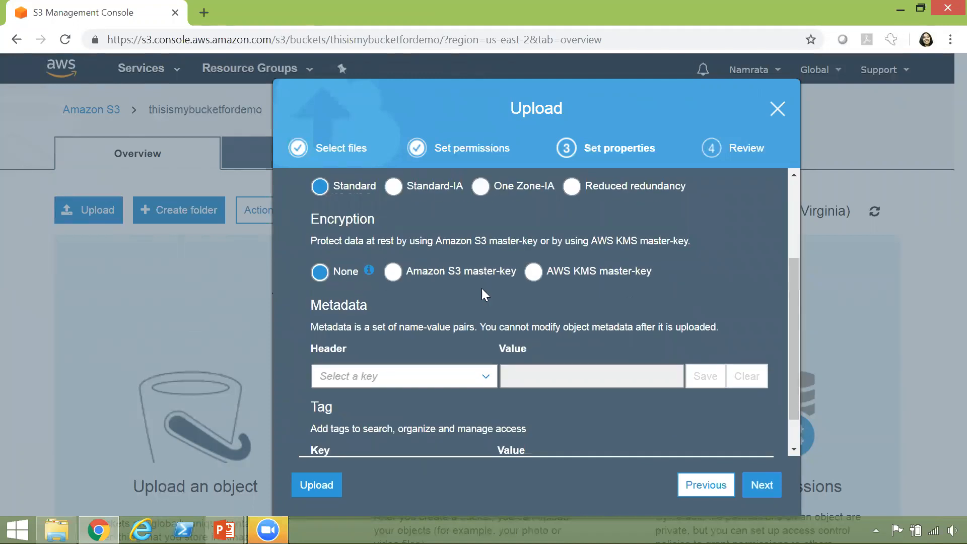
drag(792, 377, 801, 438)
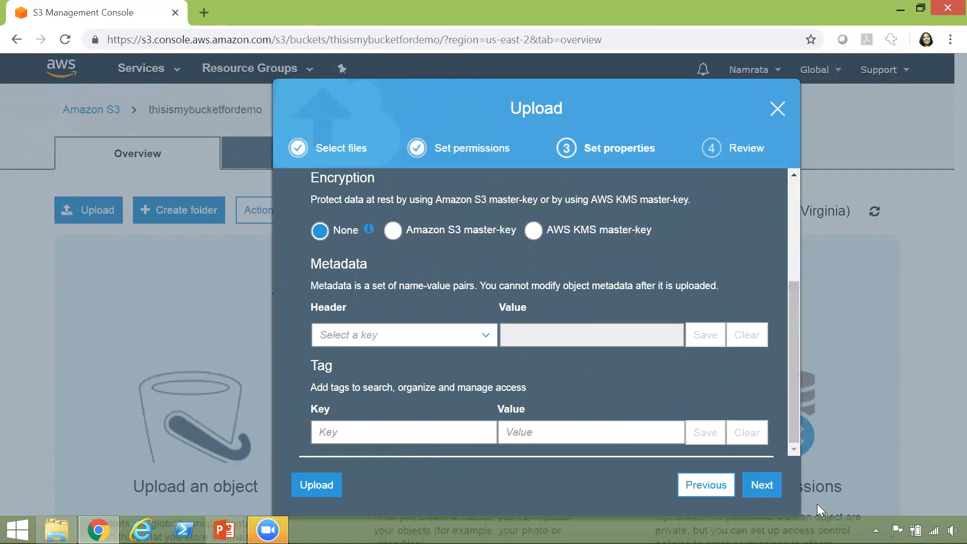
click(768, 496)
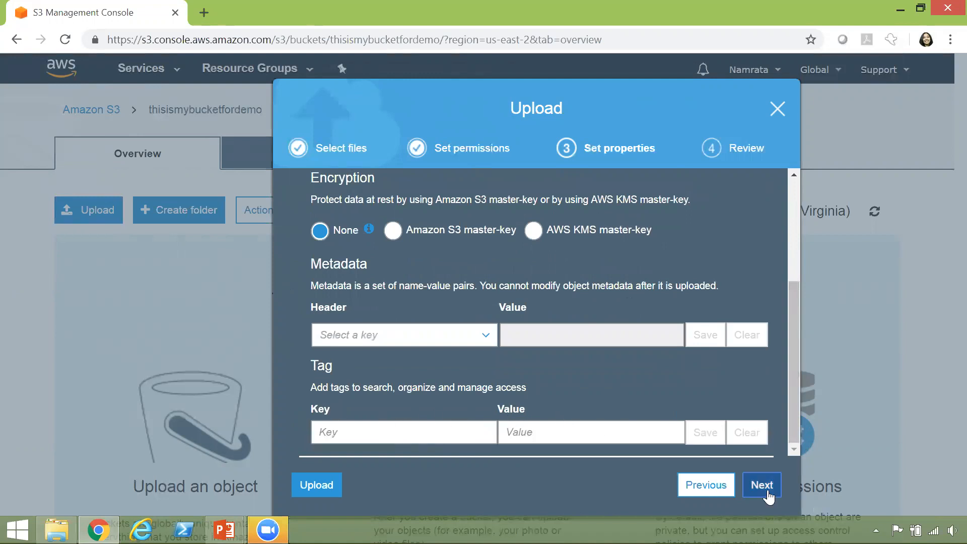
drag(795, 387, 795, 326)
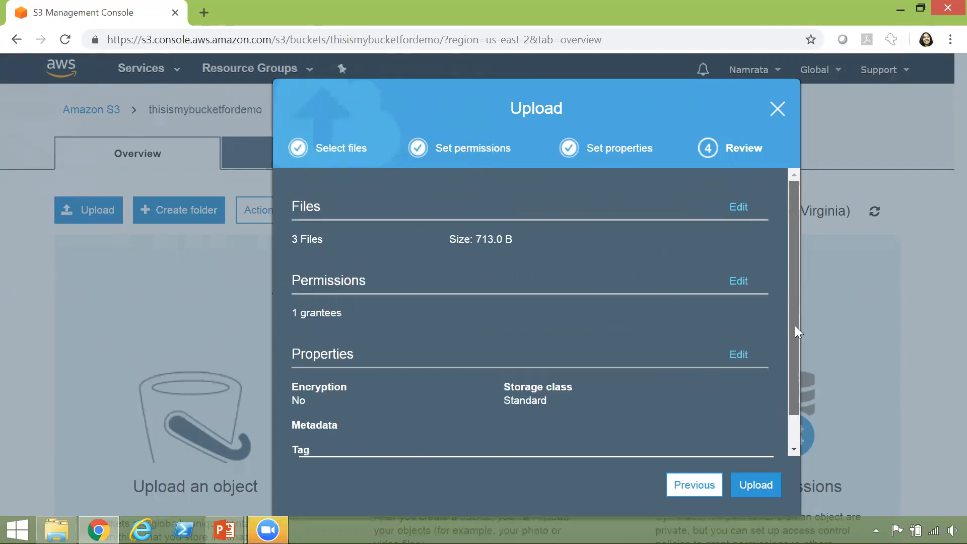
drag(789, 253, 793, 360)
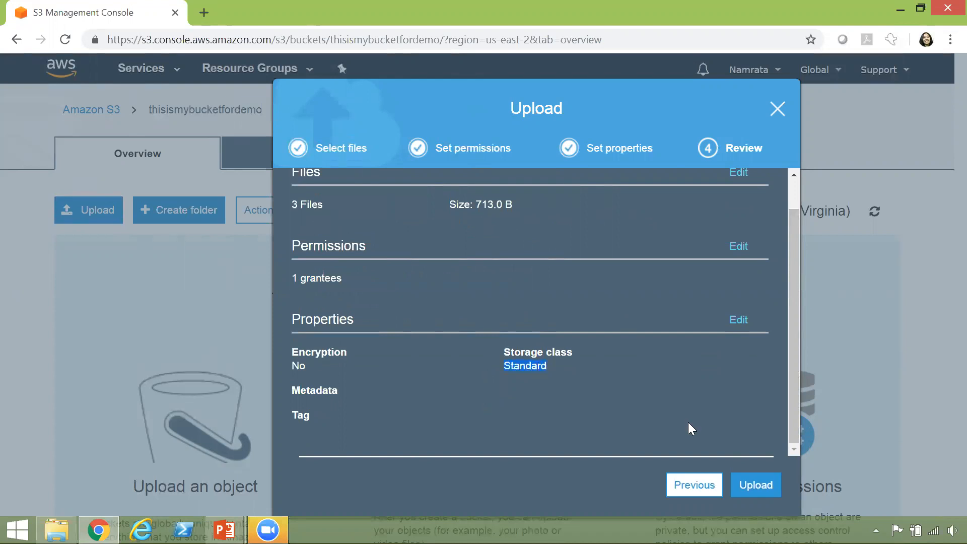
click(757, 486)
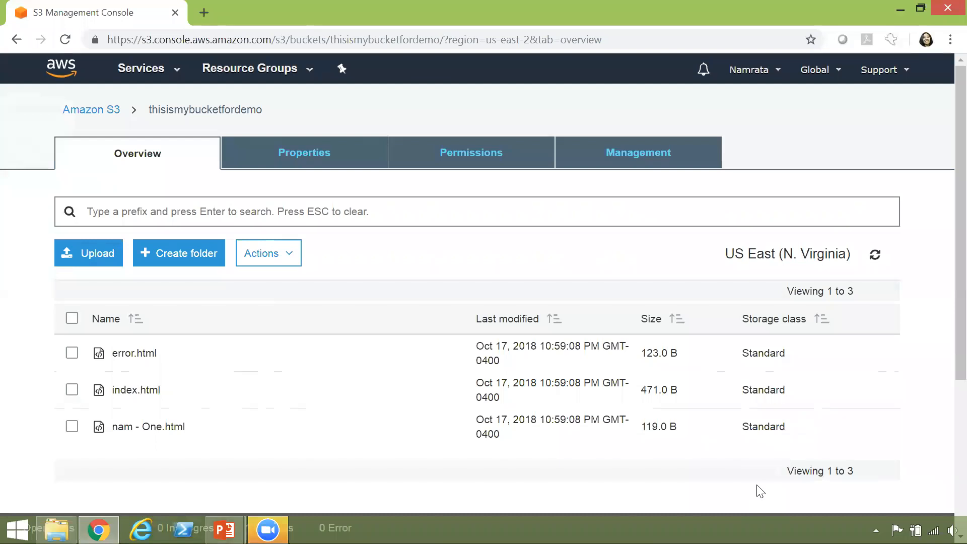
Look over the uploaded objects and open the bucket's lifecycle management settings
scroll(943, 386, down, 2)
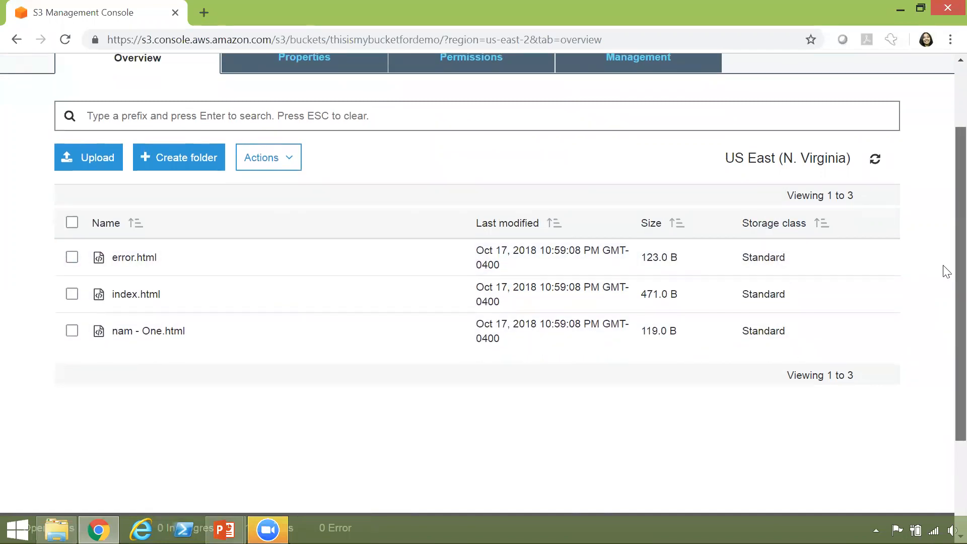
scroll(943, 363, up, 2)
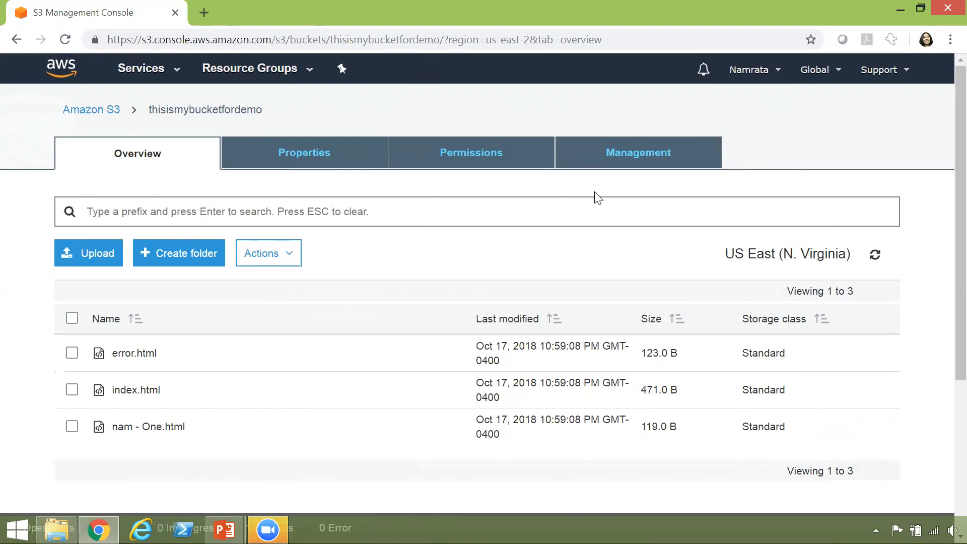
click(634, 160)
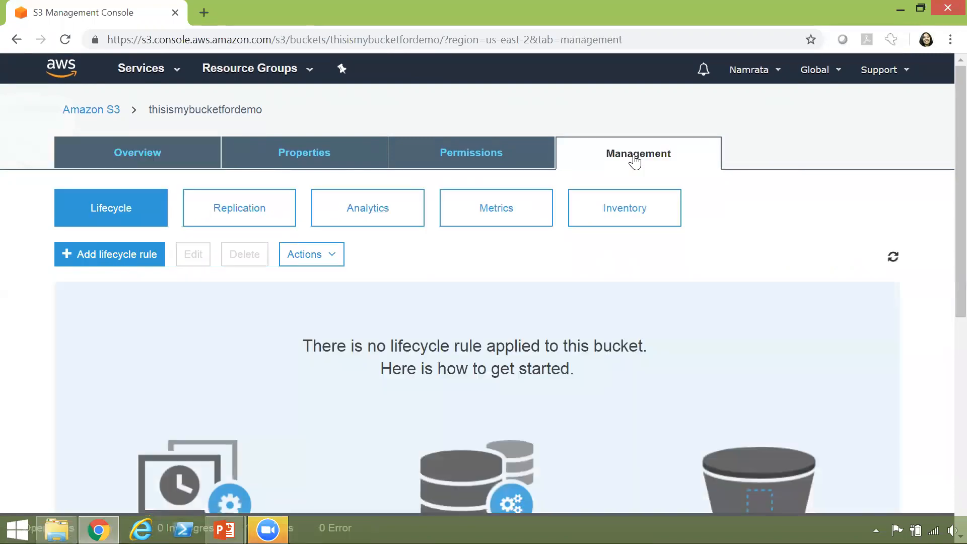
Open the bucket's cross-region replication settings and start adding a replication rule
click(229, 211)
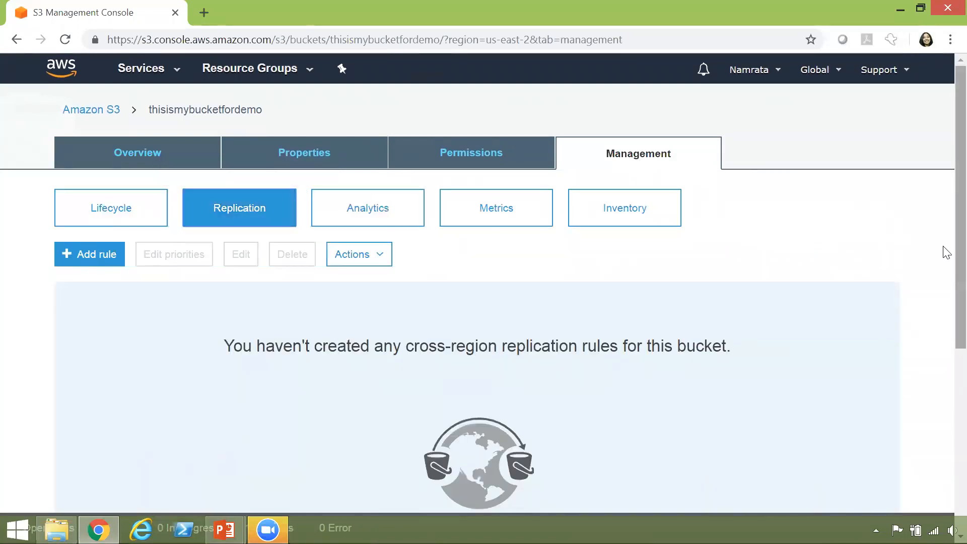
scroll(944, 282, down, 3)
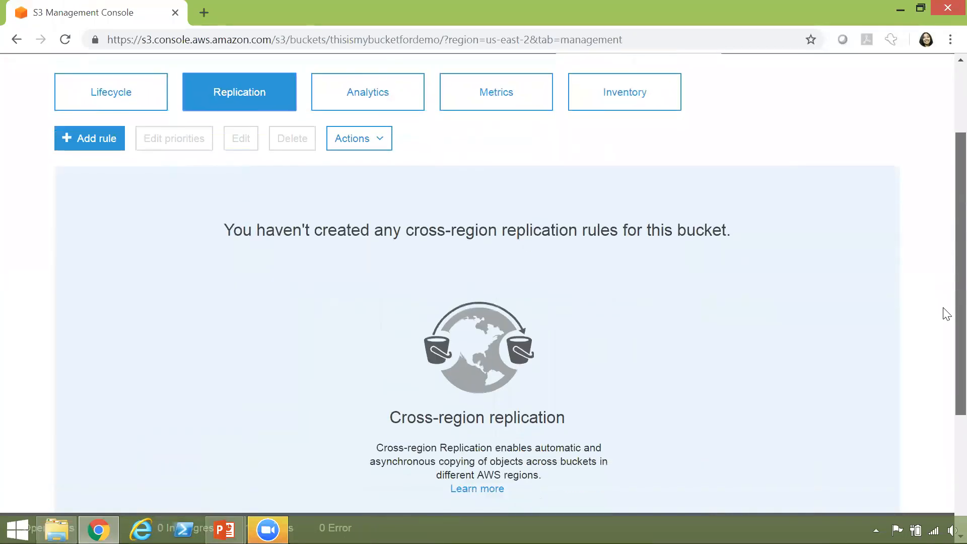
scroll(943, 325, down, 1)
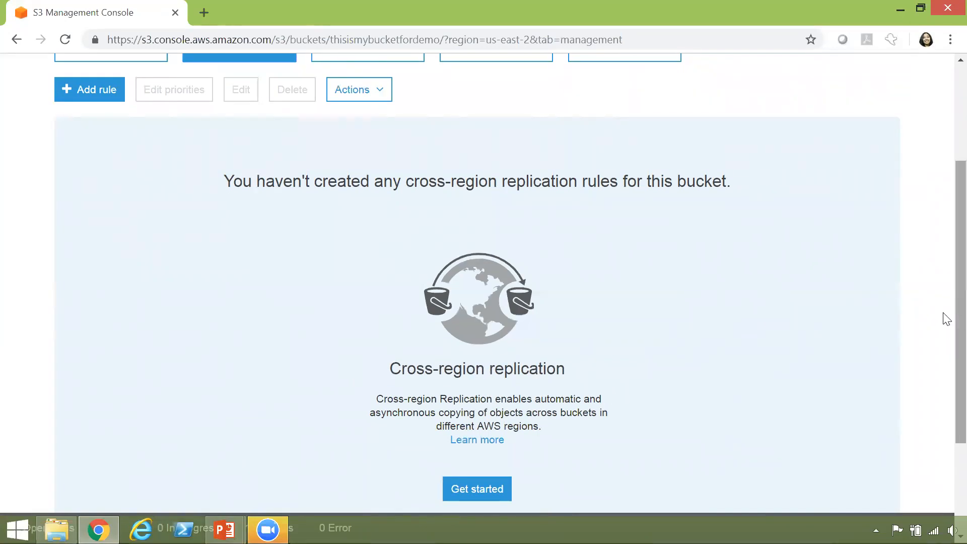
drag(946, 319, 943, 243)
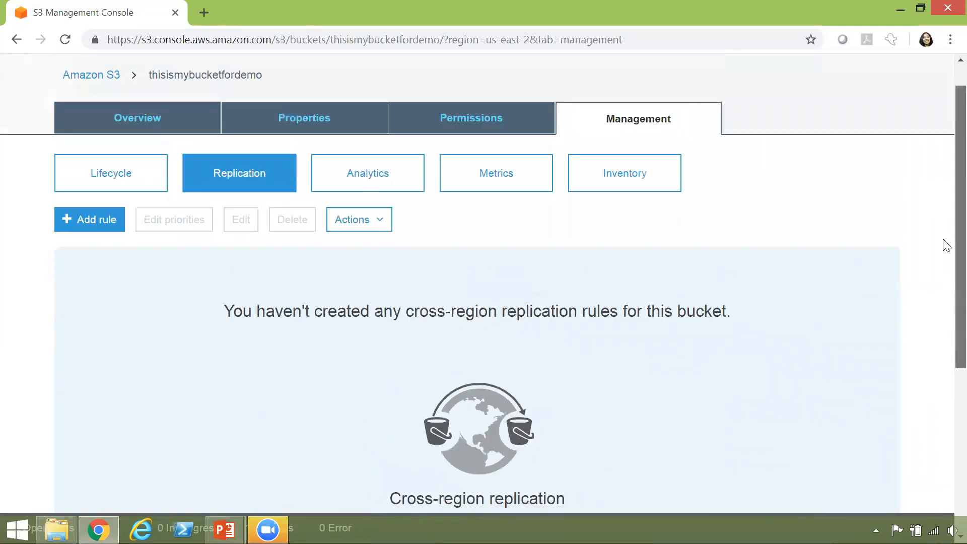
click(98, 231)
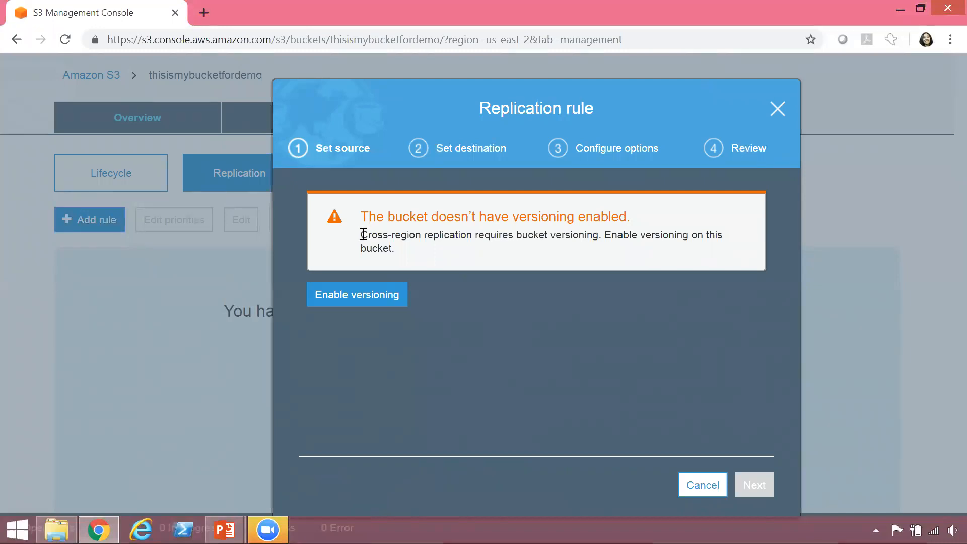
Enable versioning on the bucket and accept the entire bucket as the replication source
drag(361, 235, 412, 254)
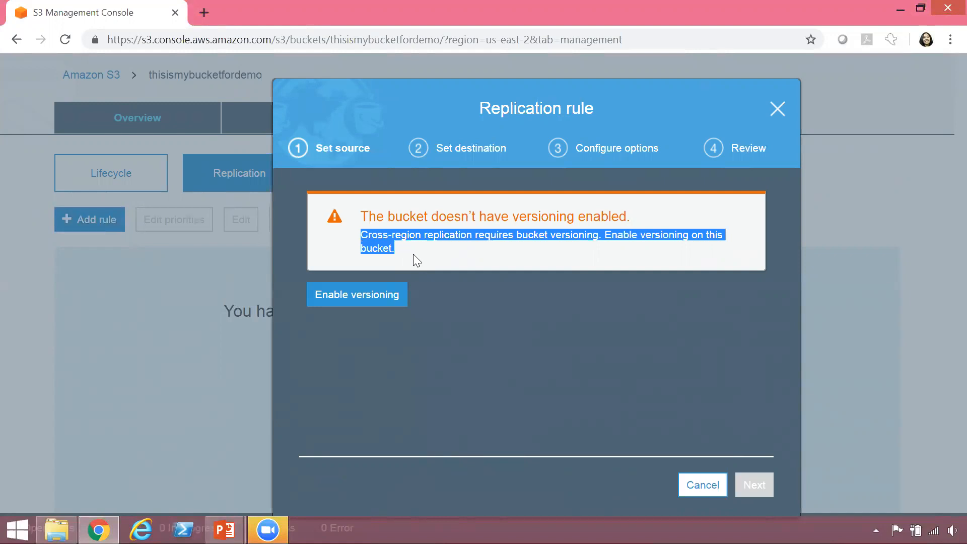
click(413, 257)
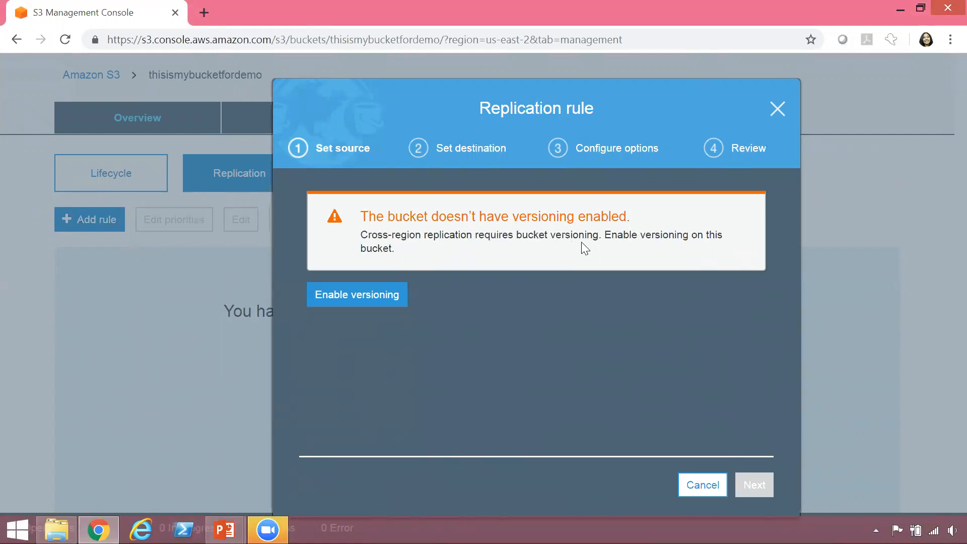
double_click(538, 240)
click(388, 294)
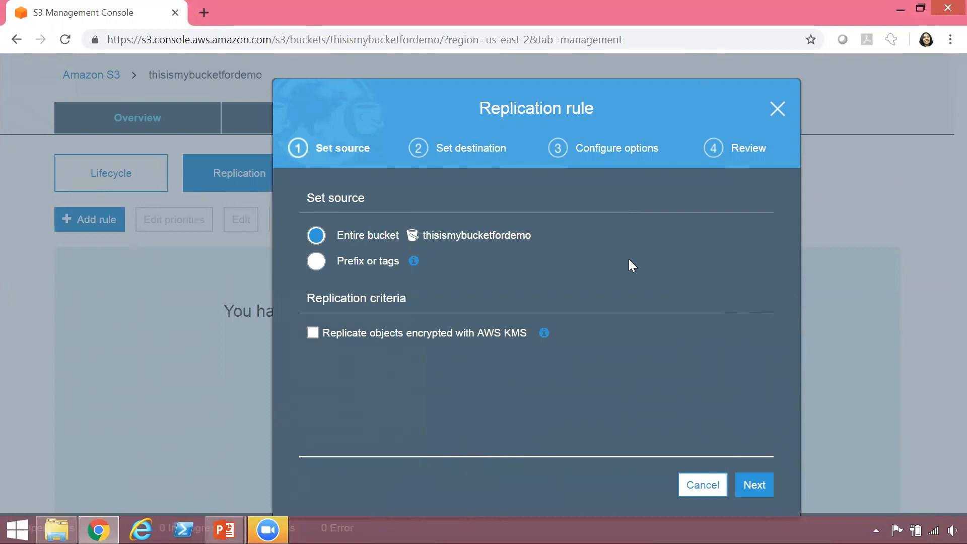
click(760, 483)
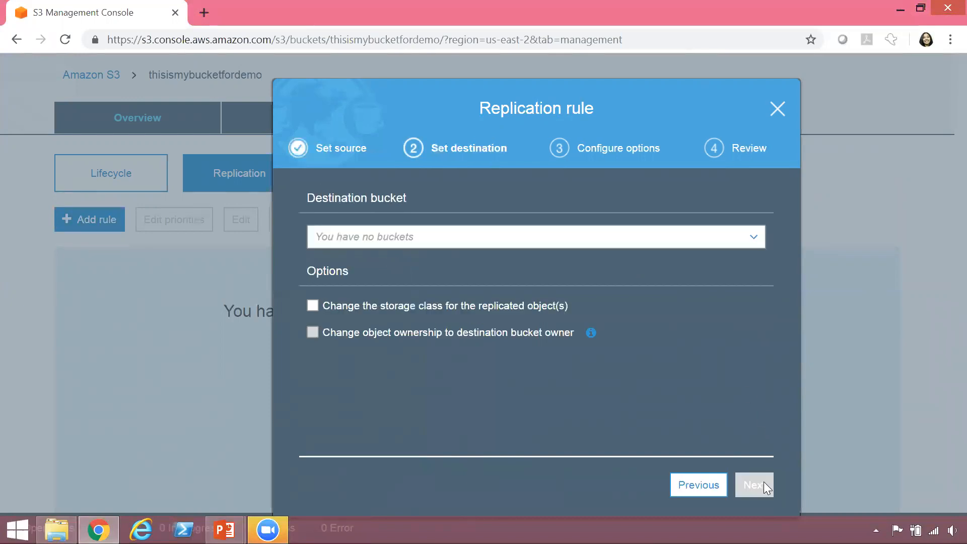
Choose to create a new destination bucket for the replication and name it thisismybucketfordemorep
click(356, 238)
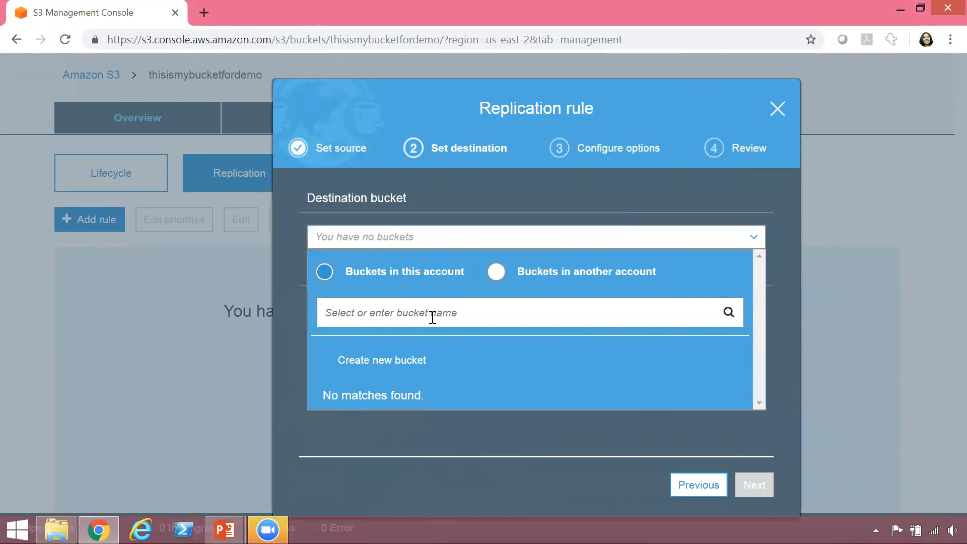
click(378, 367)
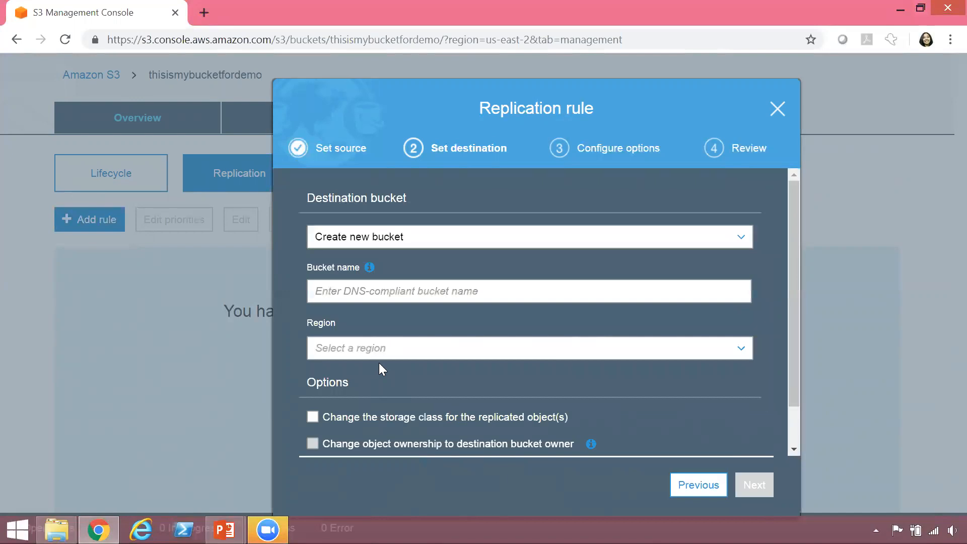
click(397, 288)
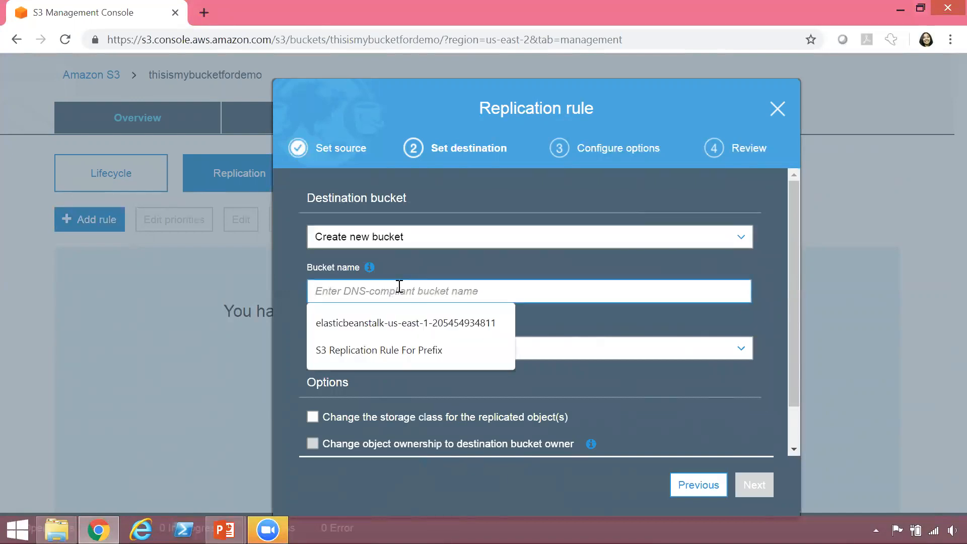
text(thisismybucketfordemo)
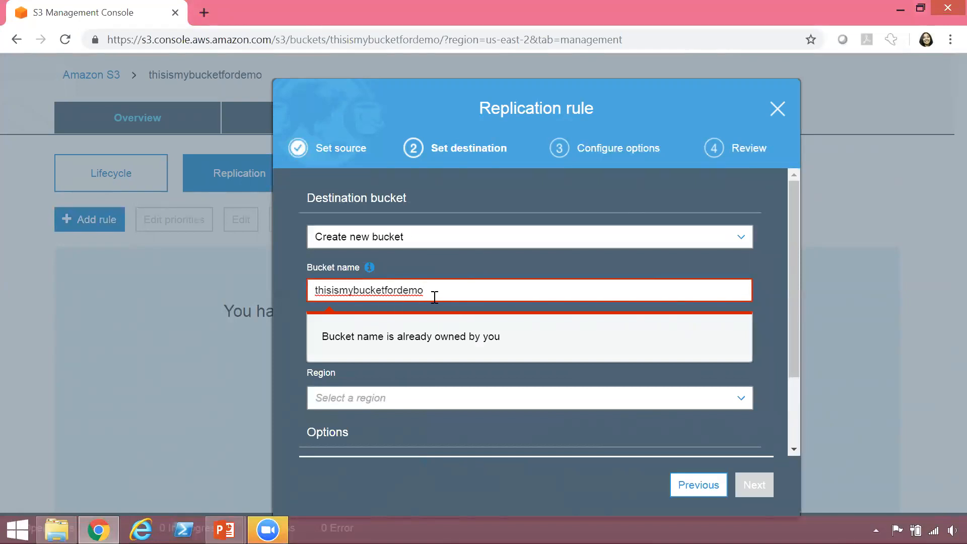
text(rep)
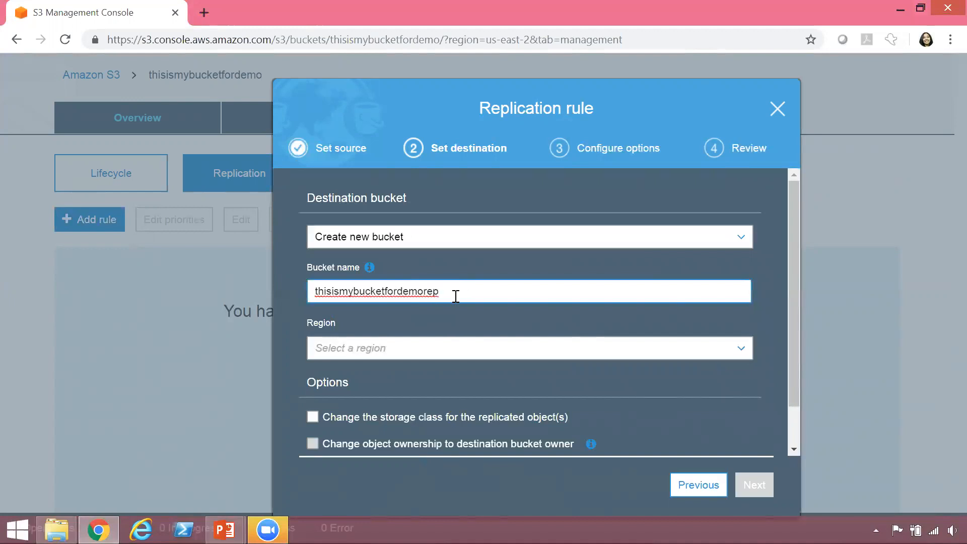
key(shift+Left)
key(shift+Left)
key(shift+Left)
click(487, 296)
Set the destination bucket's region to US East (Ohio)
click(425, 349)
drag(795, 299, 805, 448)
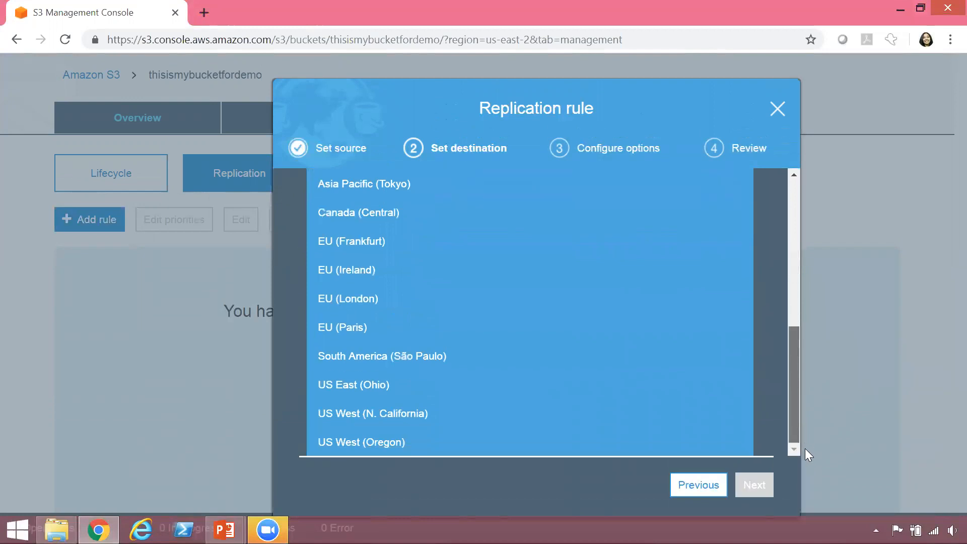
click(433, 394)
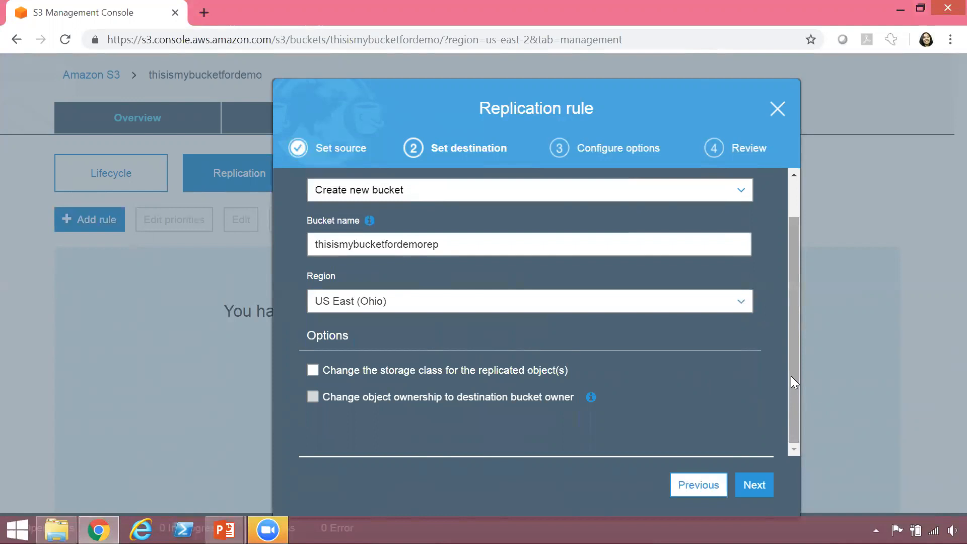
Change the storage class for the replicated objects to Reduced redundancy and continue to the rule's configuration options
click(312, 369)
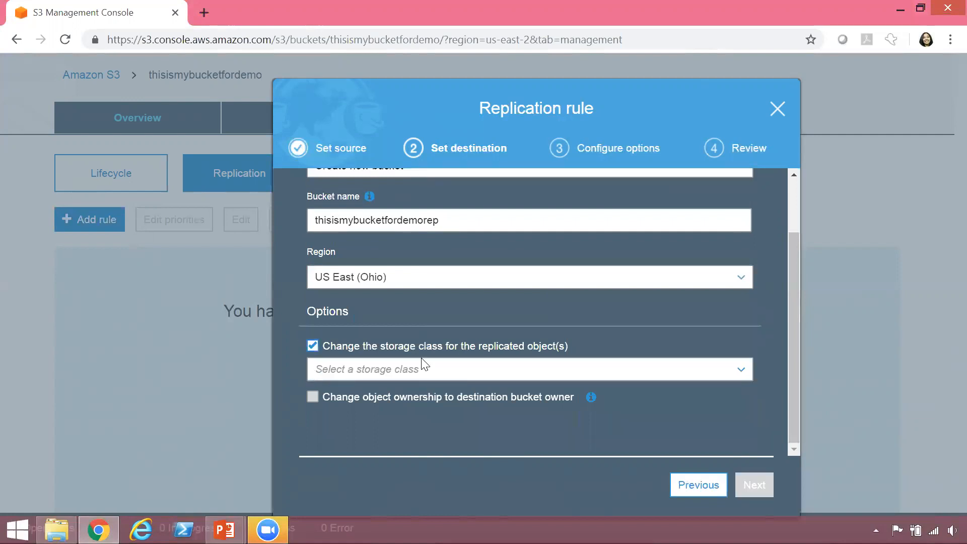
click(740, 370)
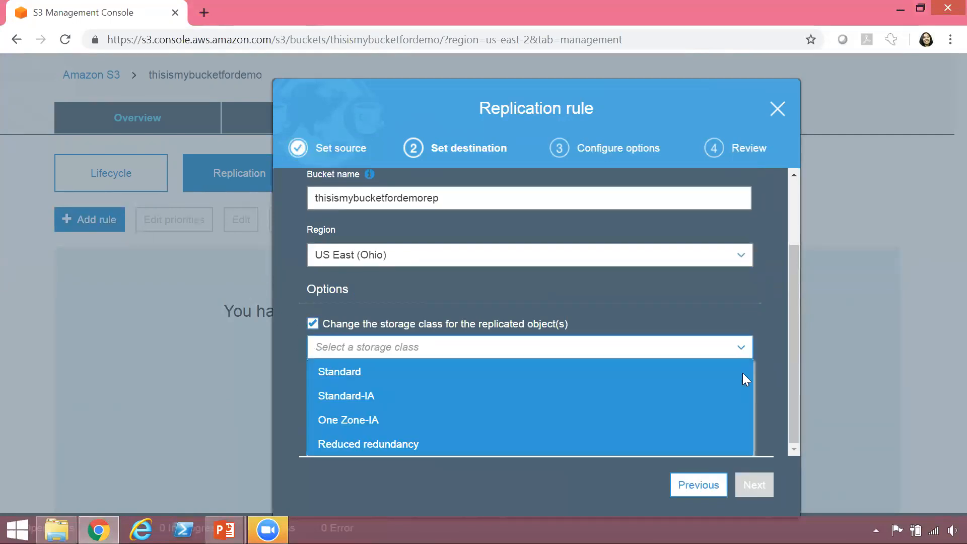
click(794, 376)
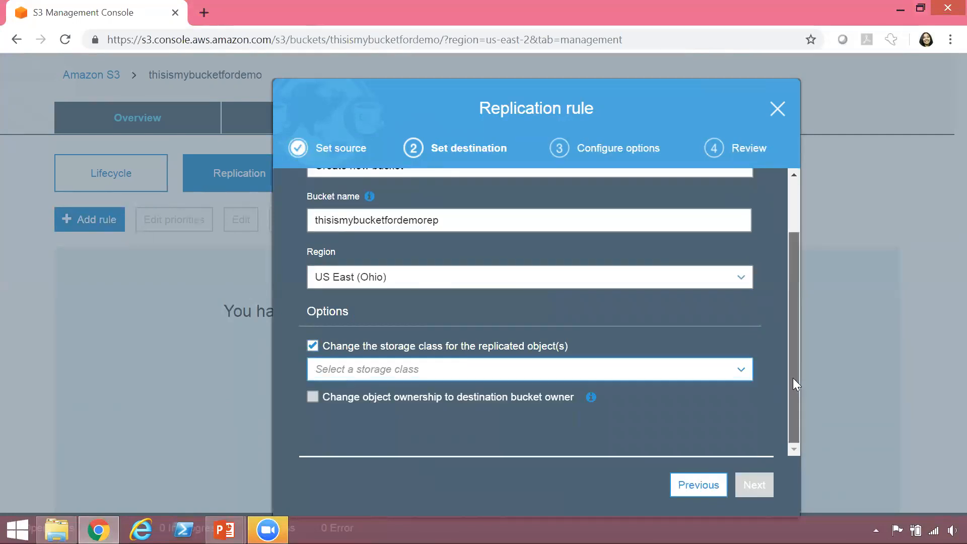
click(738, 373)
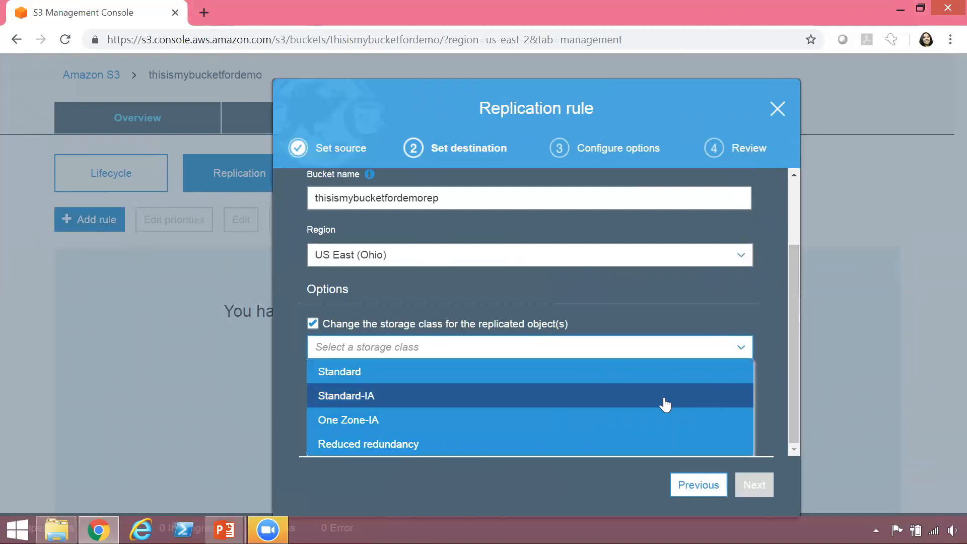
click(623, 452)
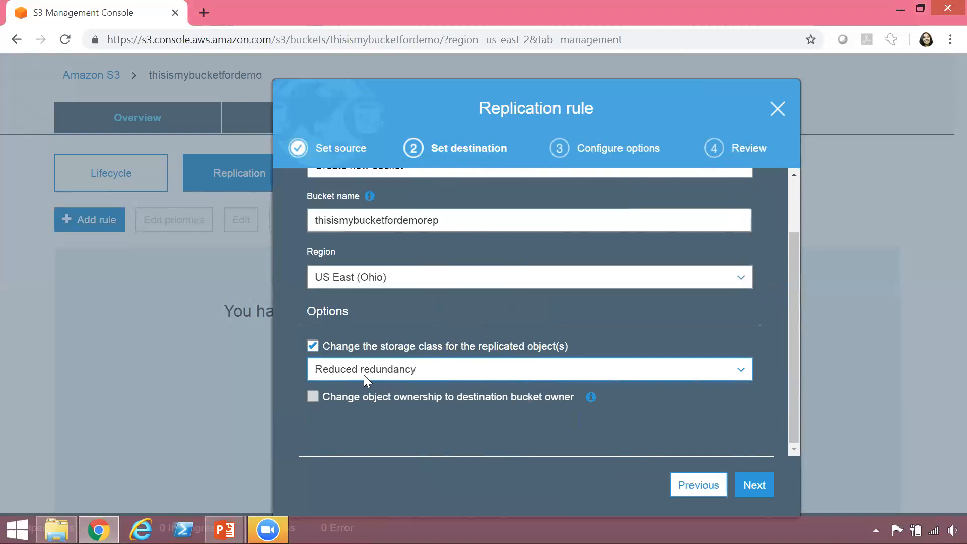
click(754, 485)
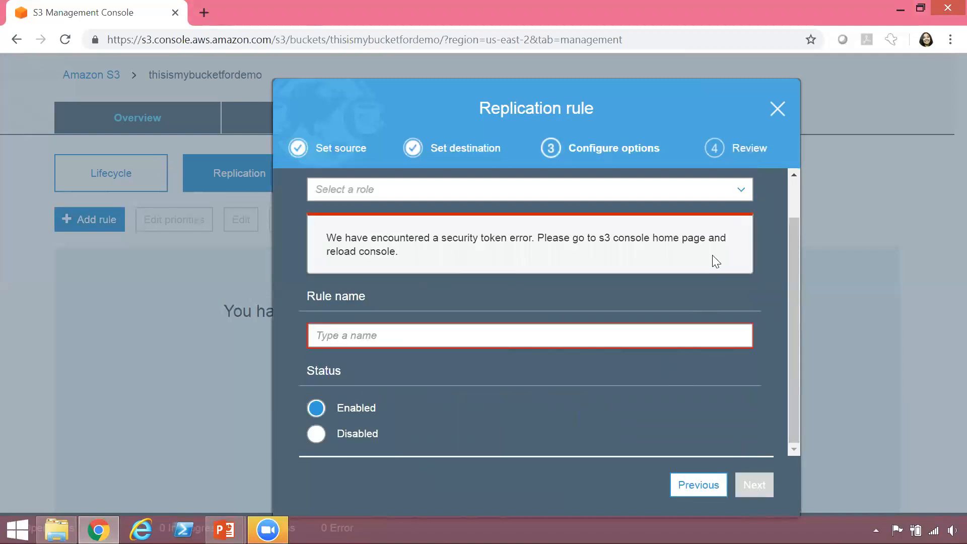
Choose to create a new IAM role, name the rule entirebucketrule with Enabled status, and proceed to the review
click(658, 200)
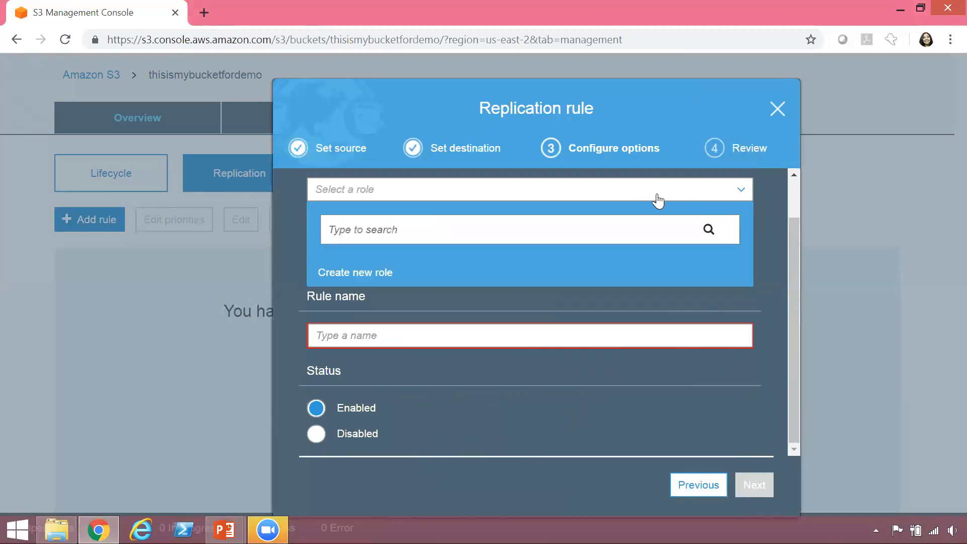
click(593, 270)
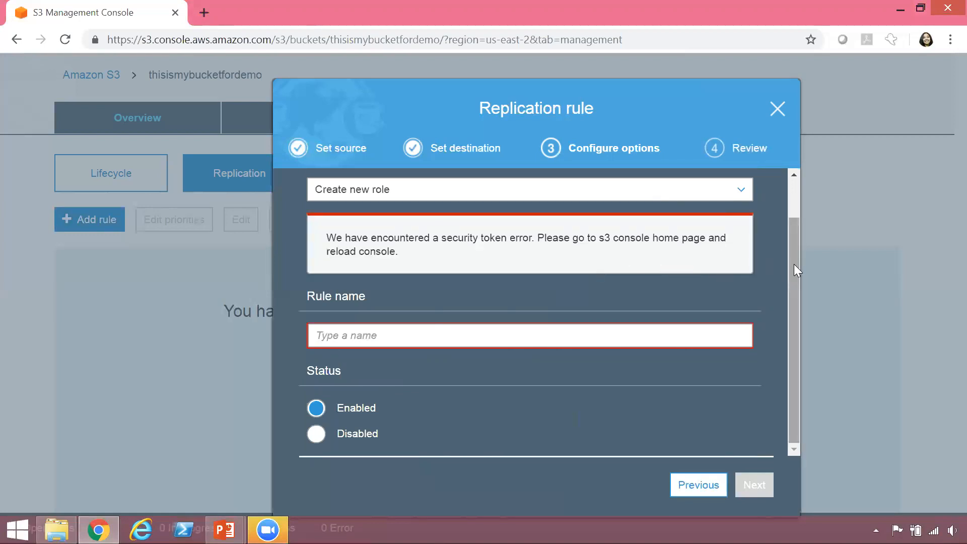
click(687, 342)
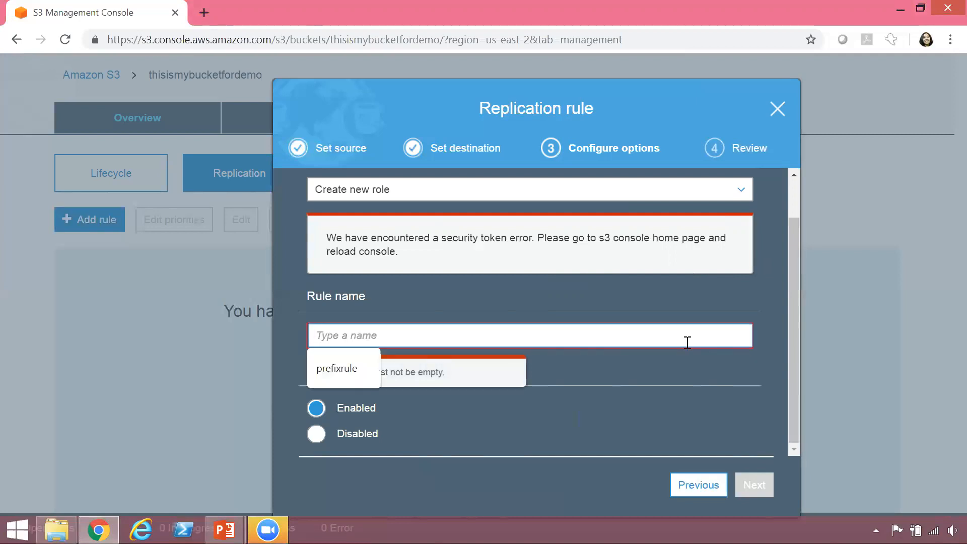
text(enteirebucket)
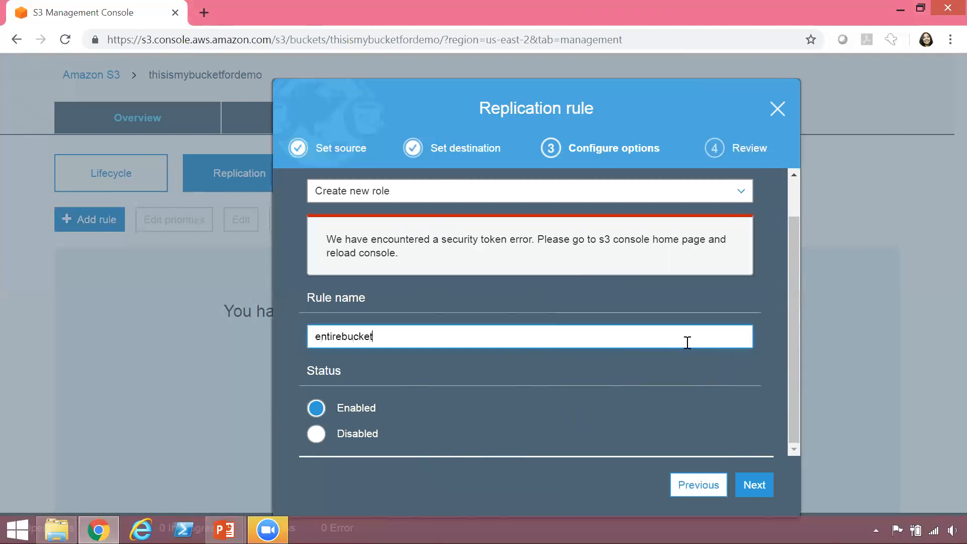
text(rule)
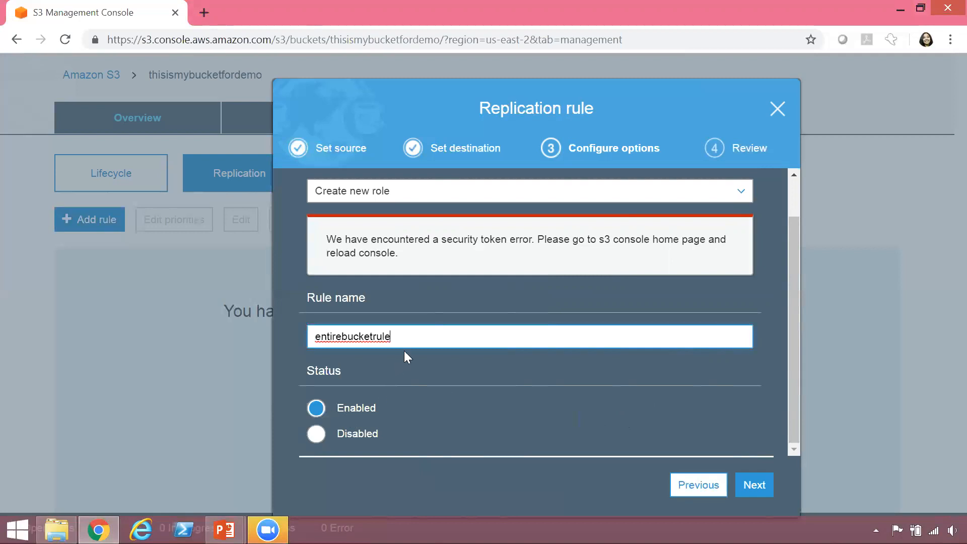
click(754, 488)
Review the replication rule's source, destination and options, and save the rule
drag(791, 406, 806, 316)
drag(798, 276, 802, 441)
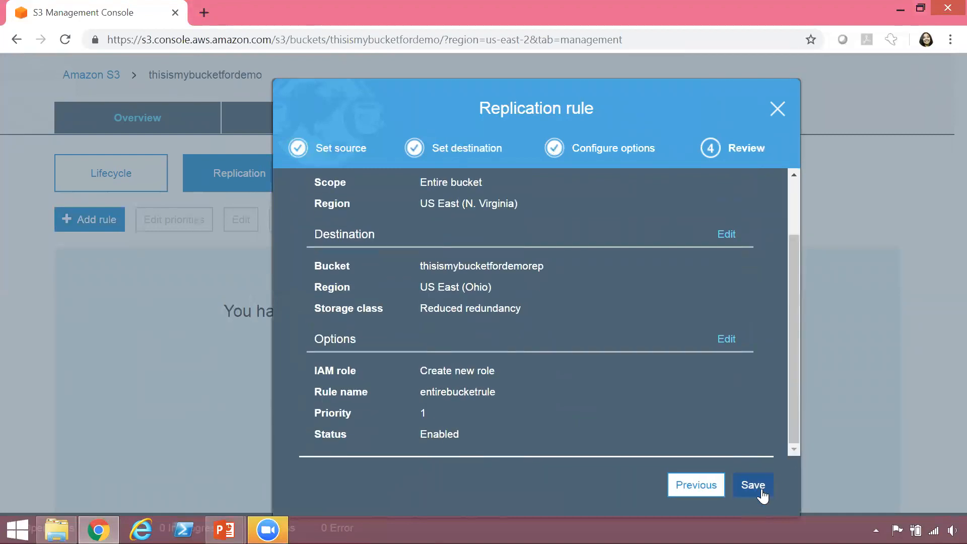
click(762, 492)
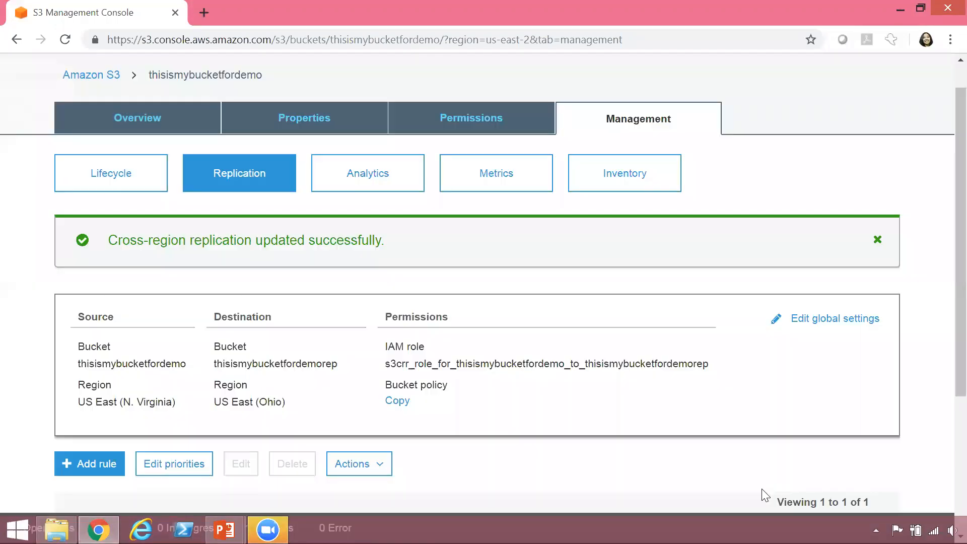
Examine the saved replication rule's details, comparing its source and destination buckets
scroll(944, 347, down, 1)
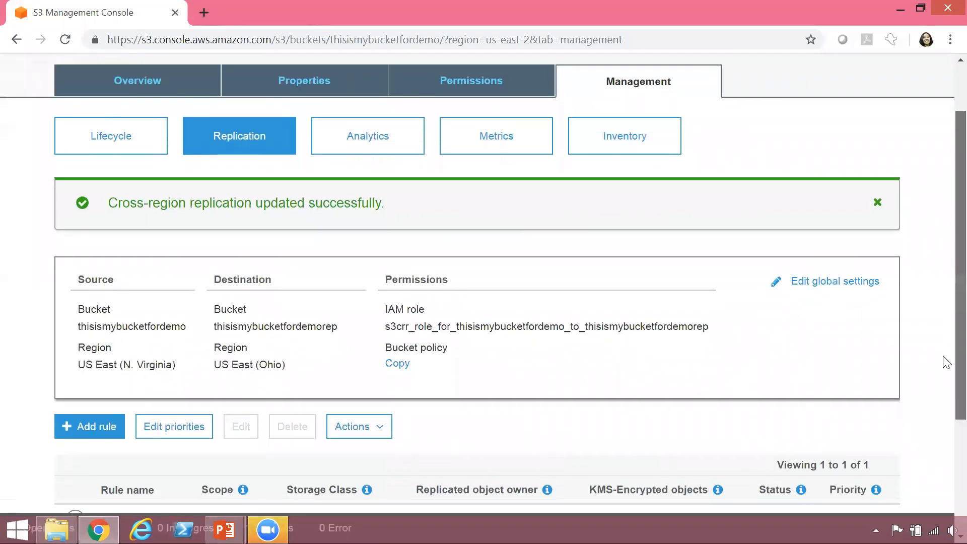
scroll(945, 371, down, 1)
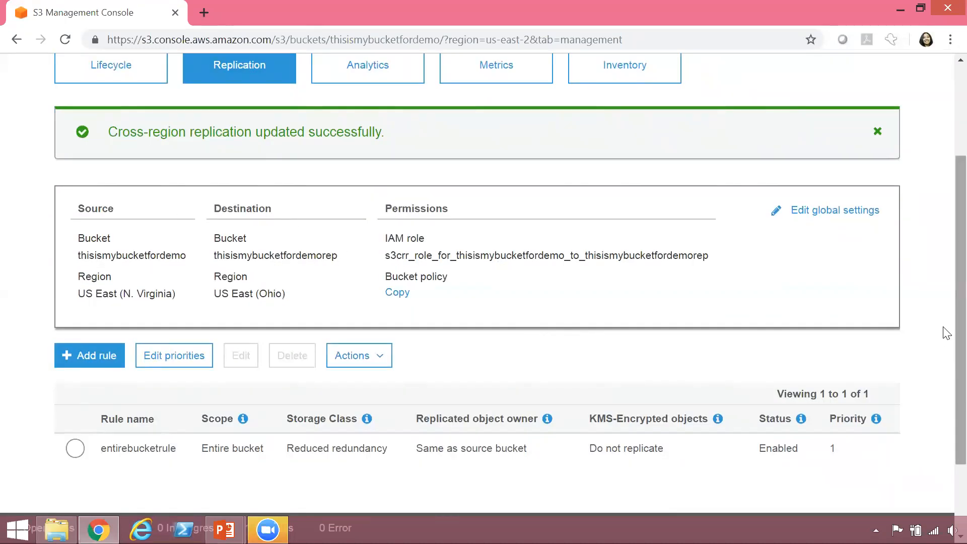
scroll(945, 352, down, 2)
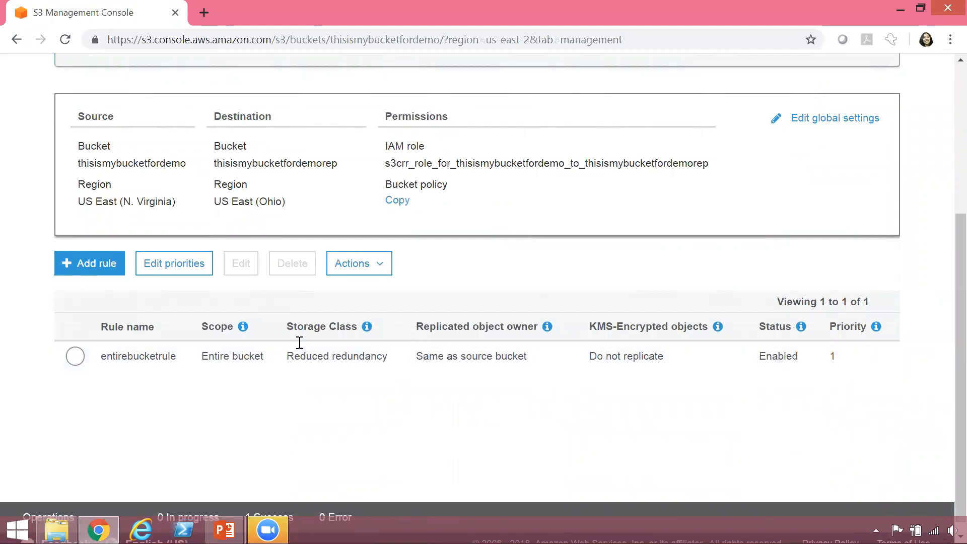
double_click(126, 166)
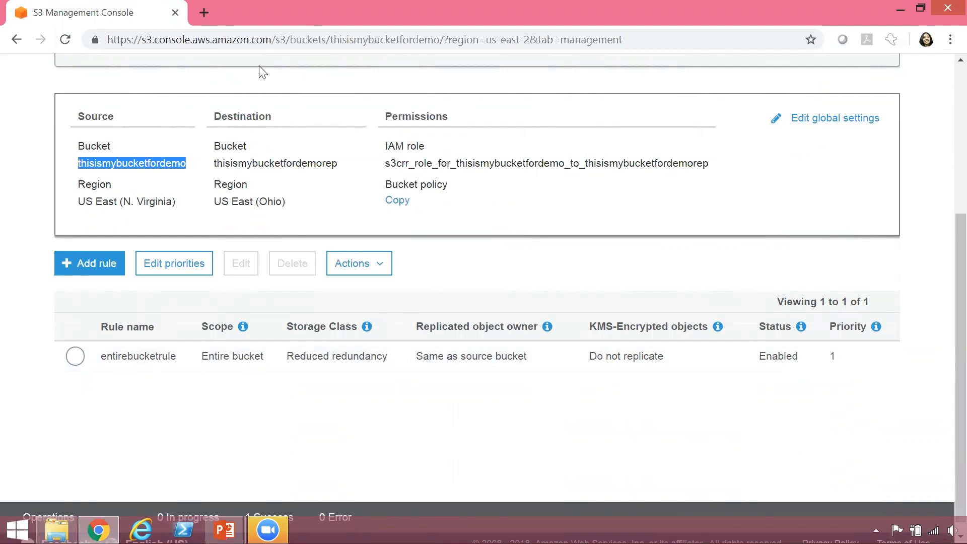
double_click(293, 162)
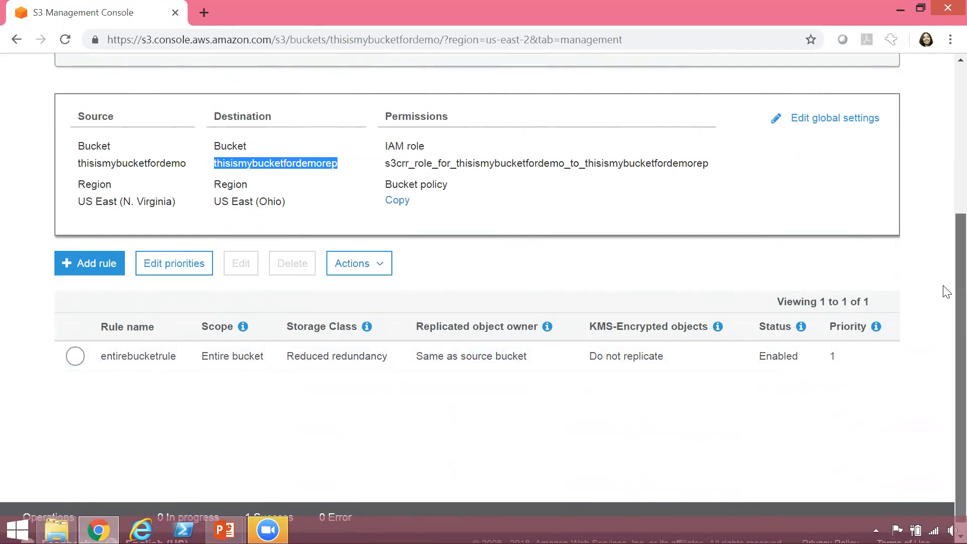
scroll(943, 290, up, 5)
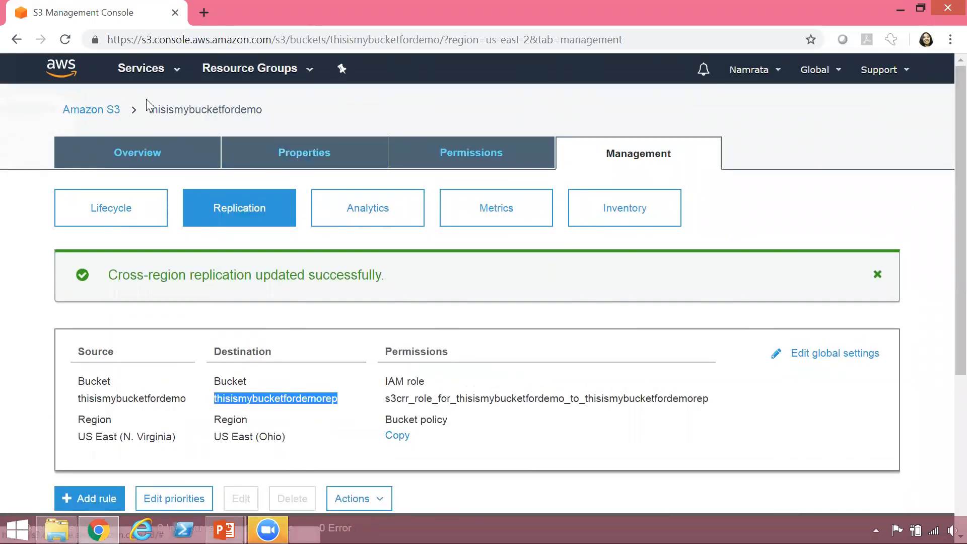
Upload the local file error.html again to the source bucket thisismybucketfordemo, keeping the default upload settings
click(90, 109)
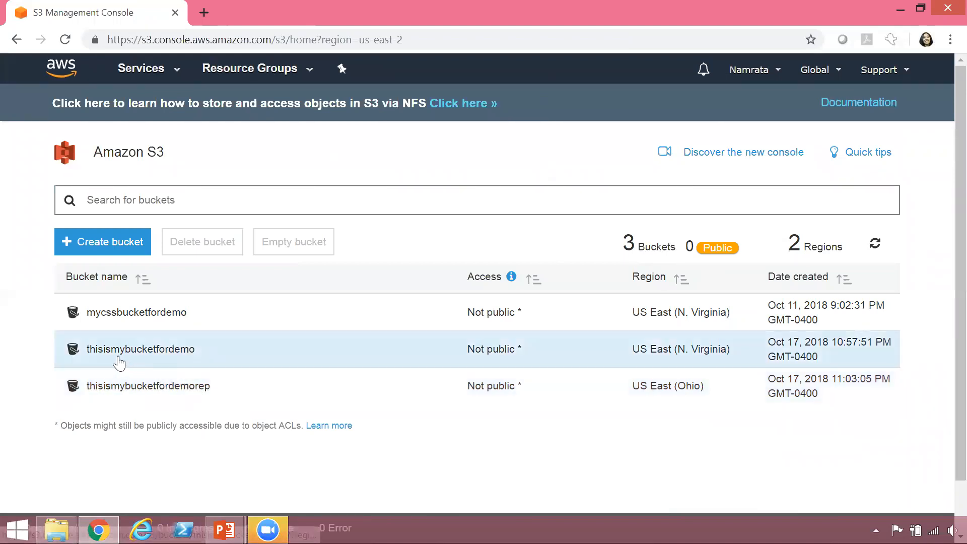
click(157, 355)
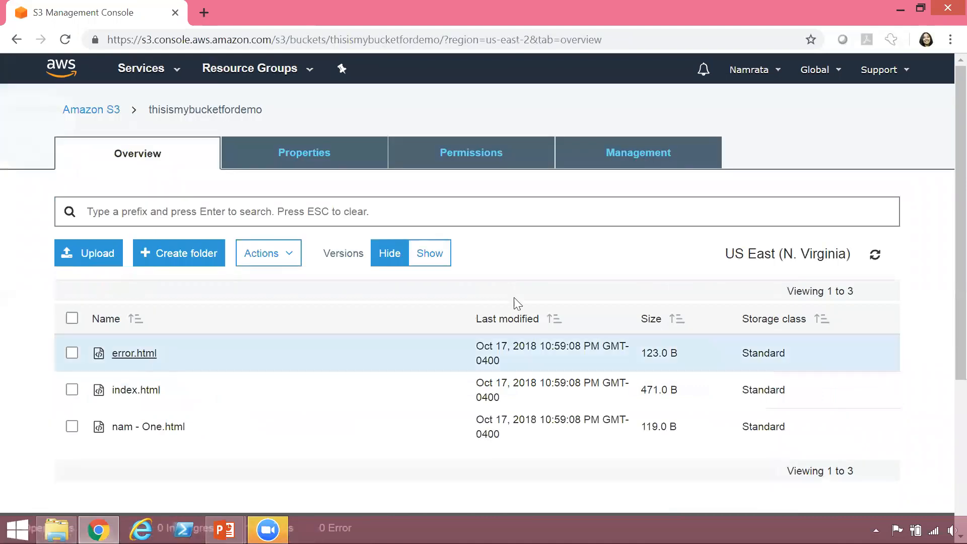
click(90, 258)
click(507, 382)
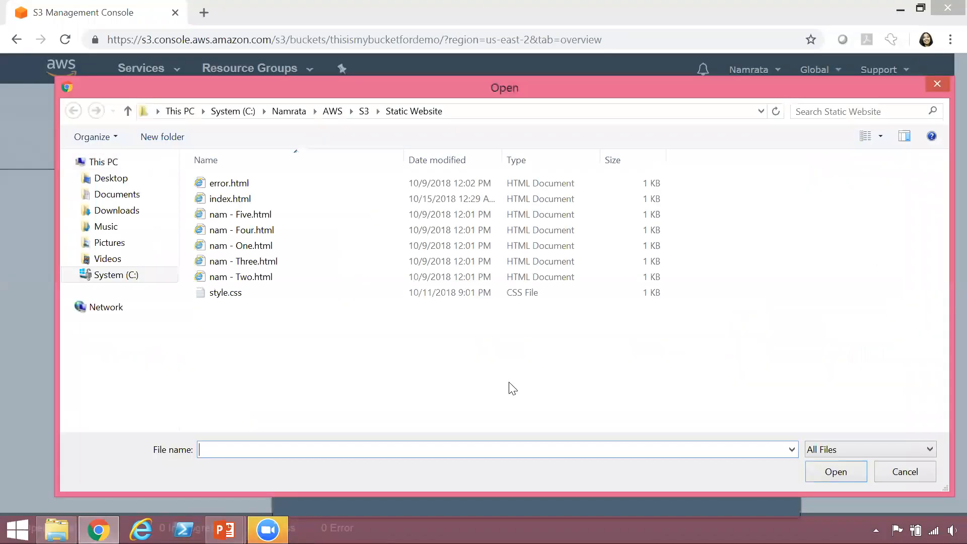
click(272, 180)
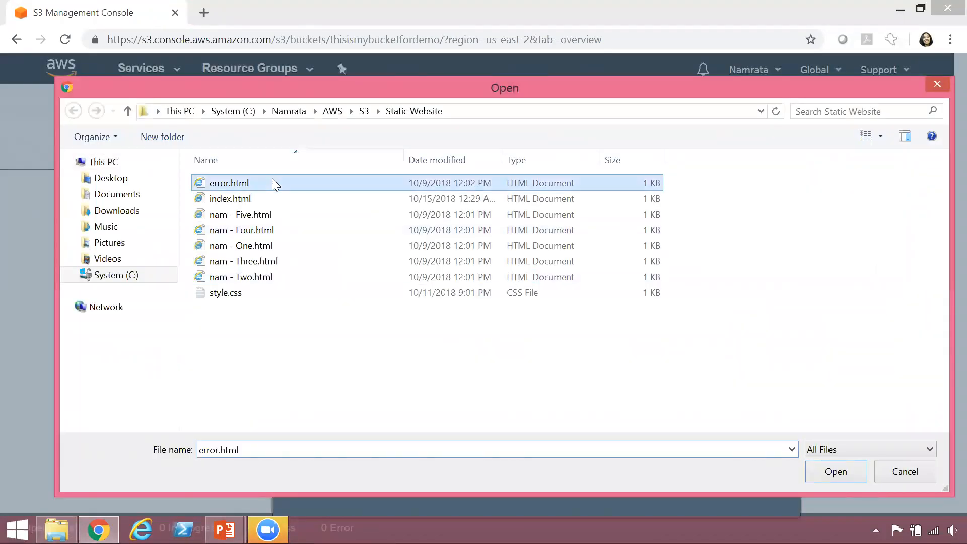
click(827, 472)
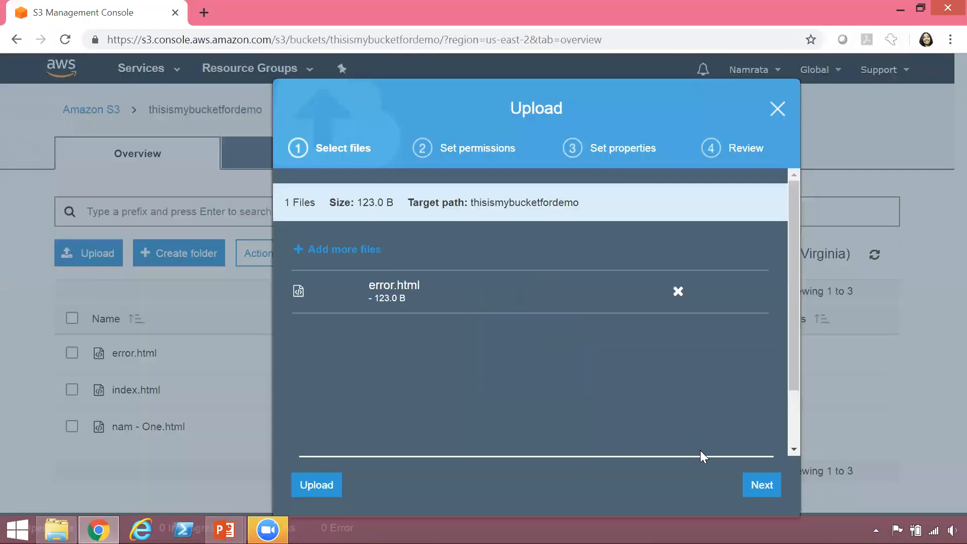
click(309, 489)
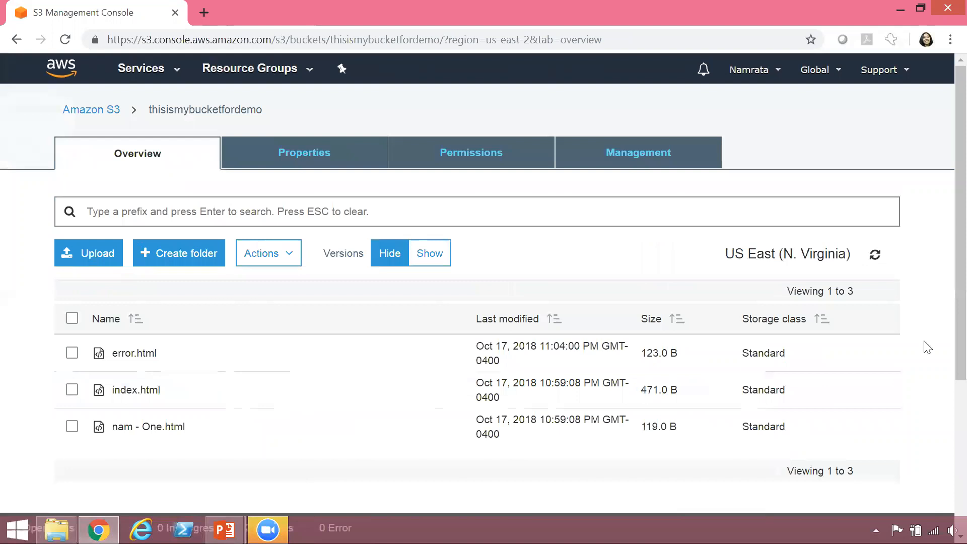
Inspect the details of error.html in the source bucket, checking its replication status and its list of versions
scroll(946, 333, down, 2)
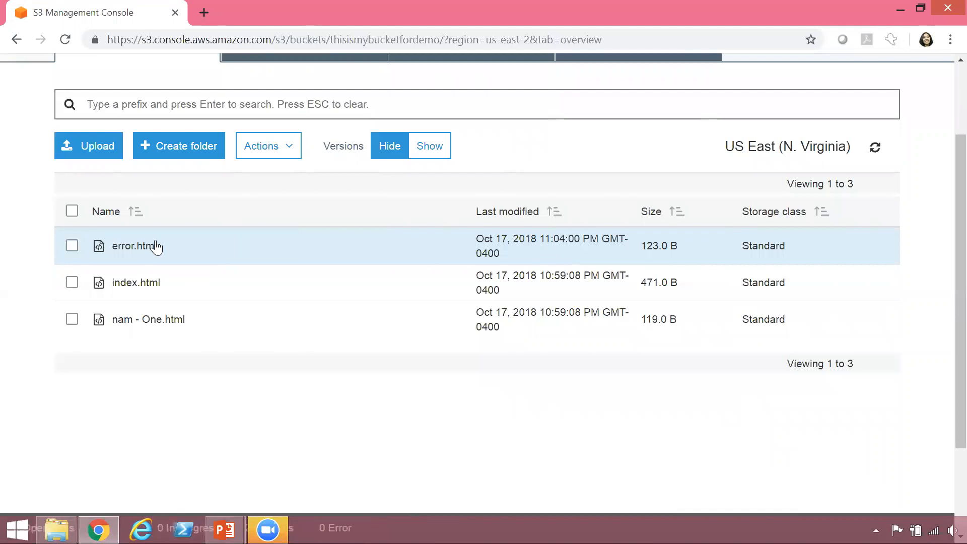
click(201, 255)
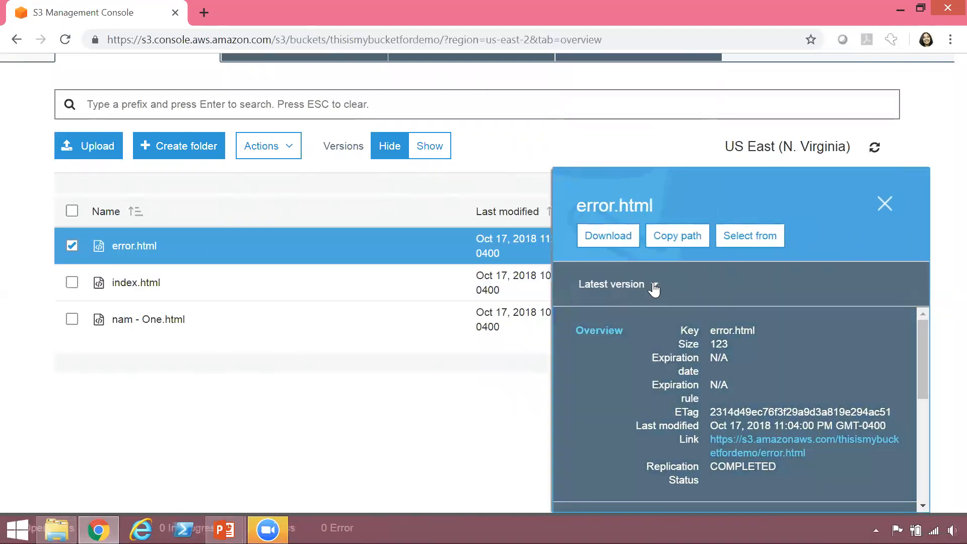
click(655, 286)
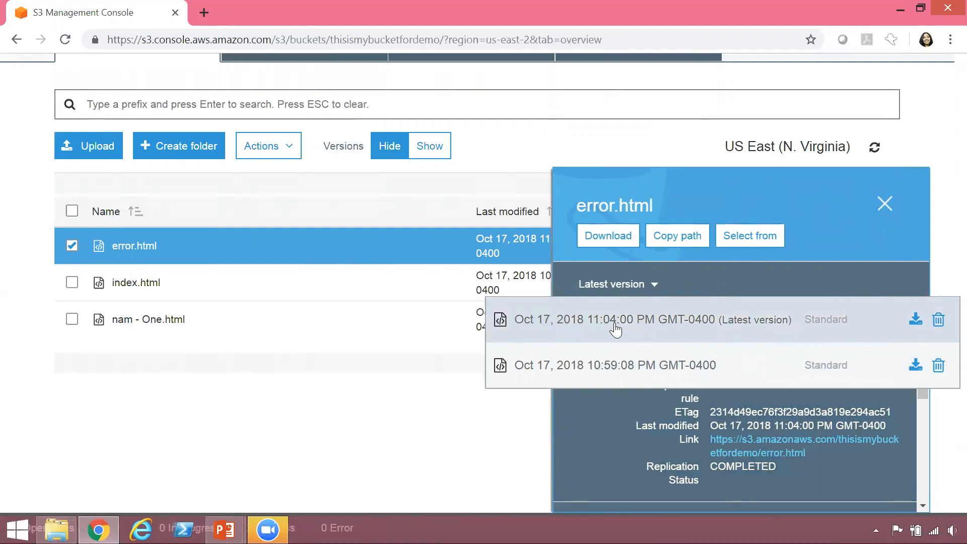
click(41, 125)
Open the destination bucket thisismybucketfordemorep and check which objects were replicated and their storage class
scroll(625, 102, up, 2)
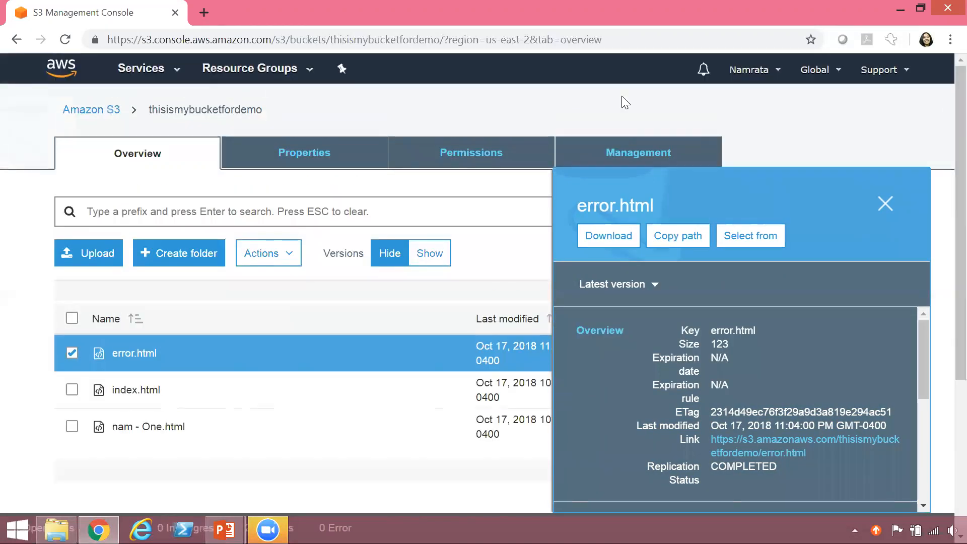
click(91, 110)
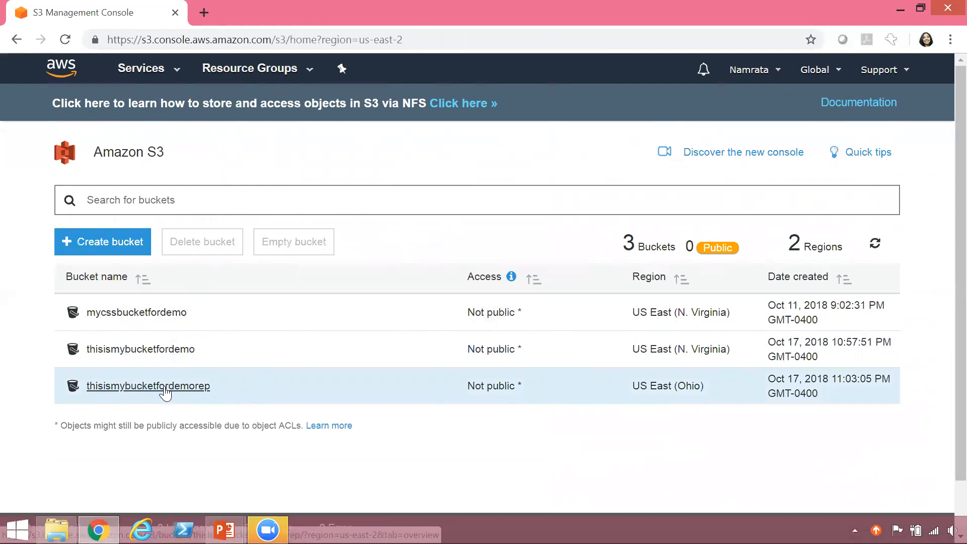
click(166, 386)
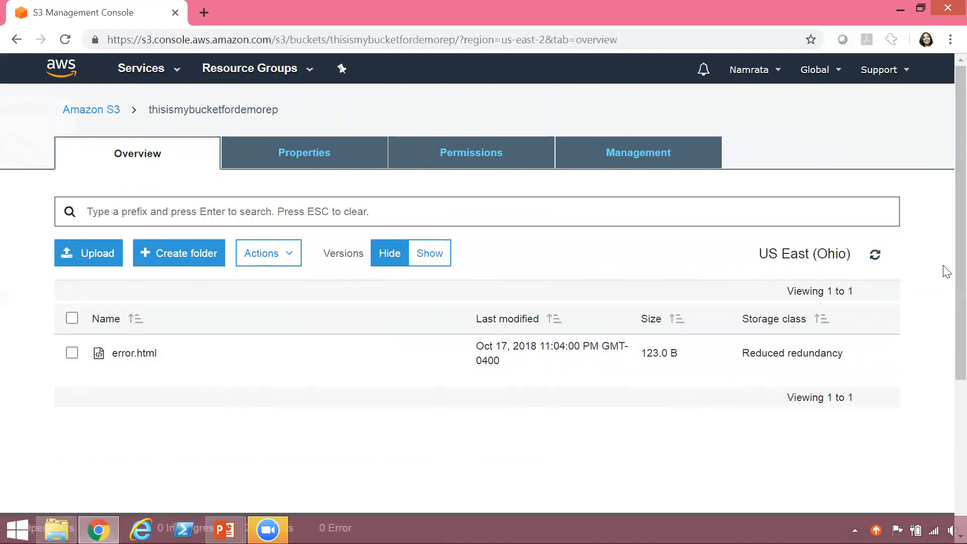
scroll(943, 292, down, 2)
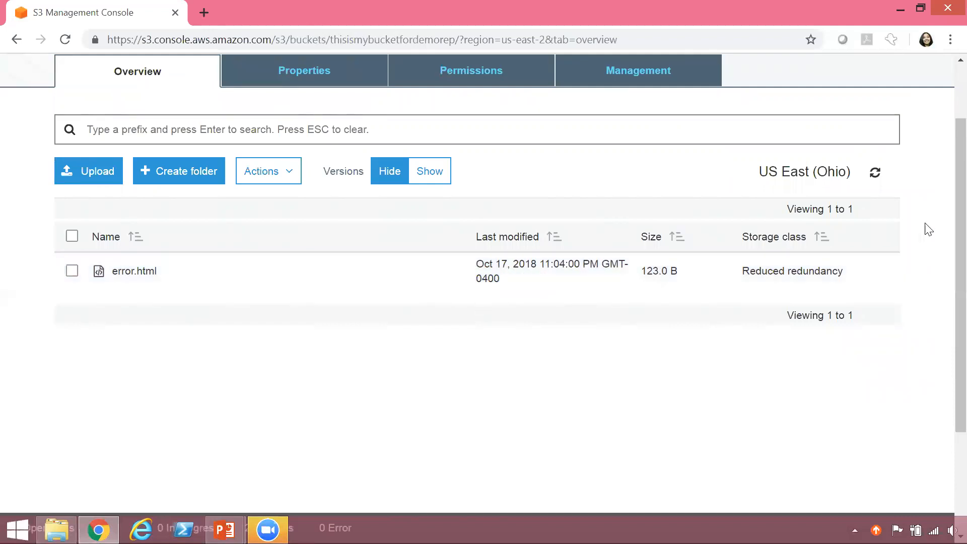
scroll(943, 233, up, 2)
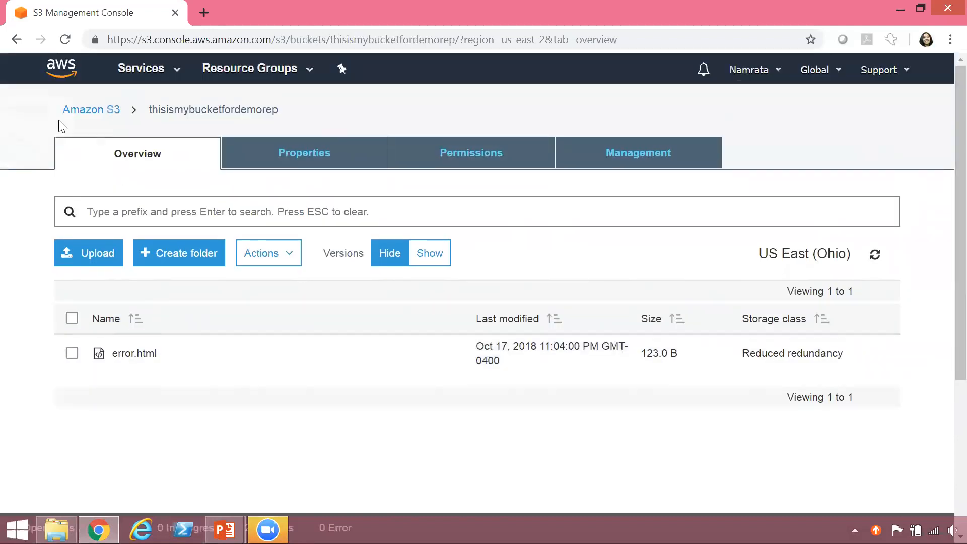
Return to thisismybucketfordemo and upload error.html, index.html and nam - One.html again with the default upload settings
click(93, 110)
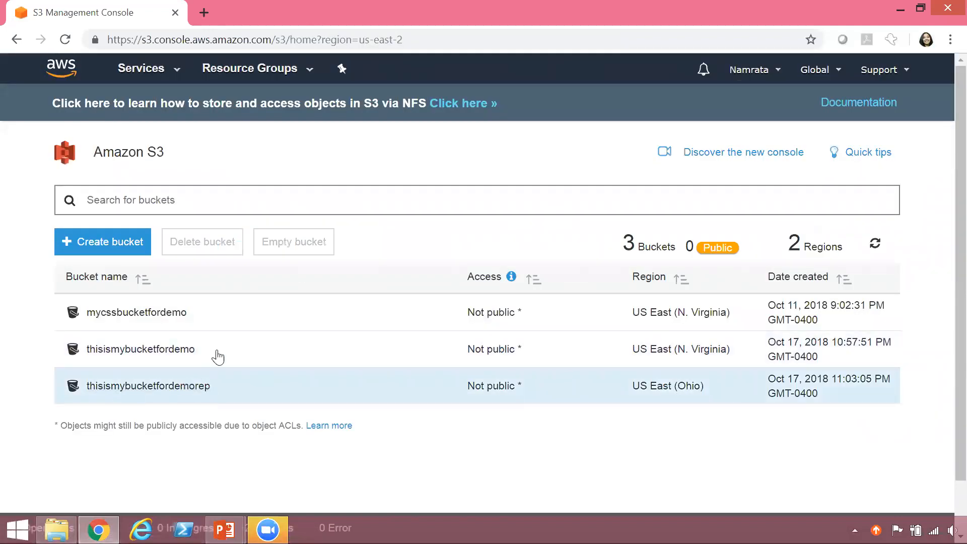
click(191, 349)
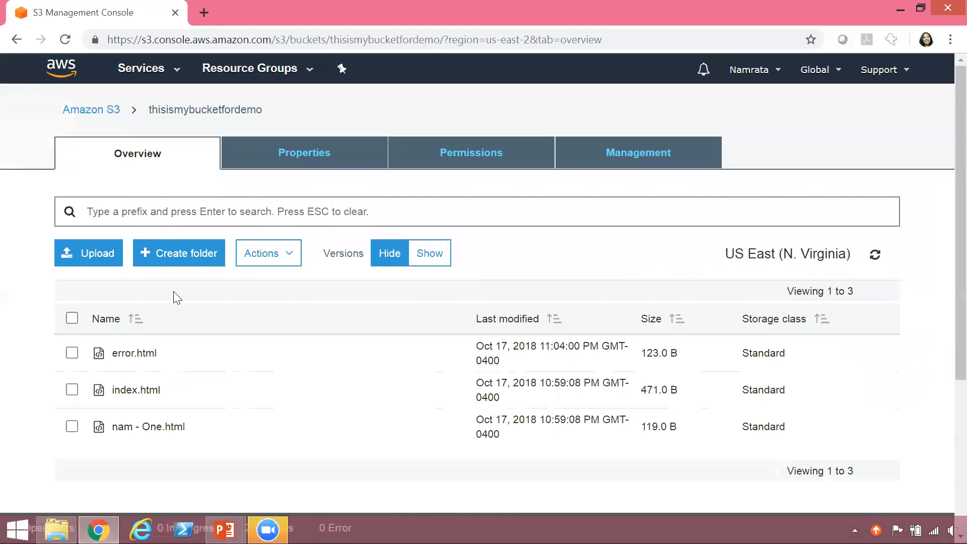
click(101, 258)
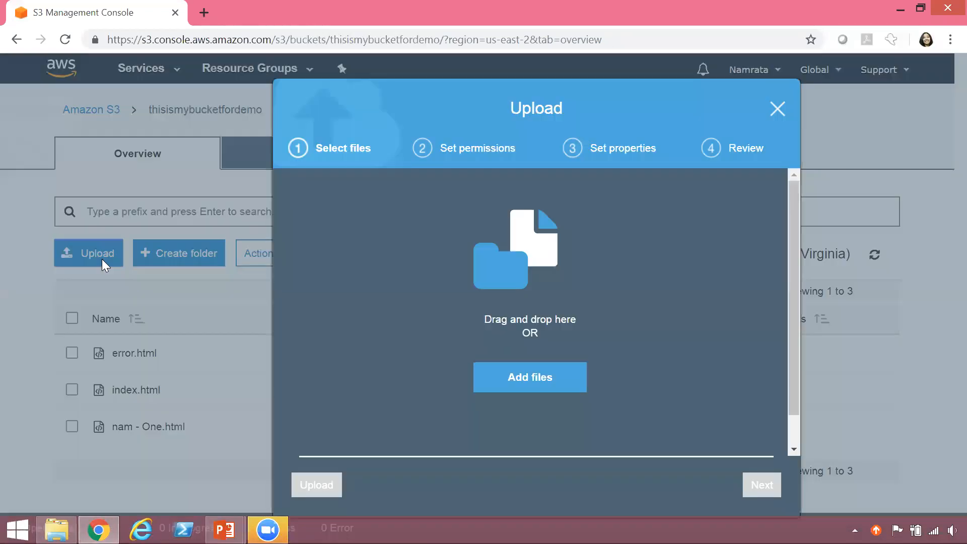
click(517, 378)
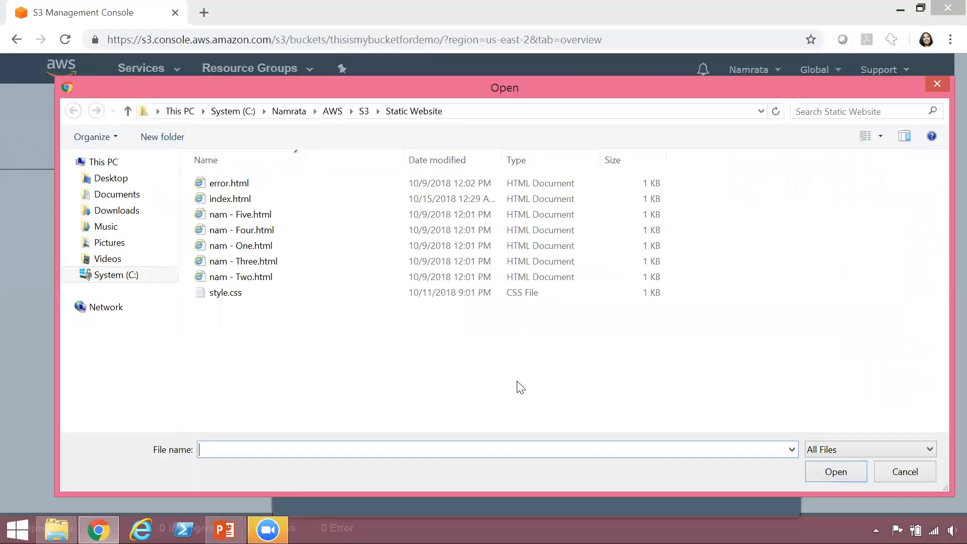
click(262, 179)
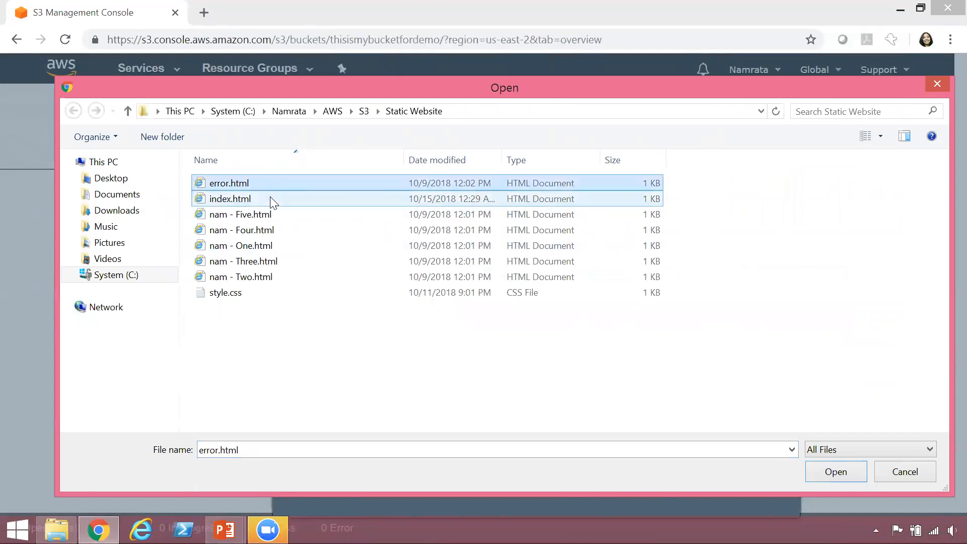
ctrl+click(271, 200)
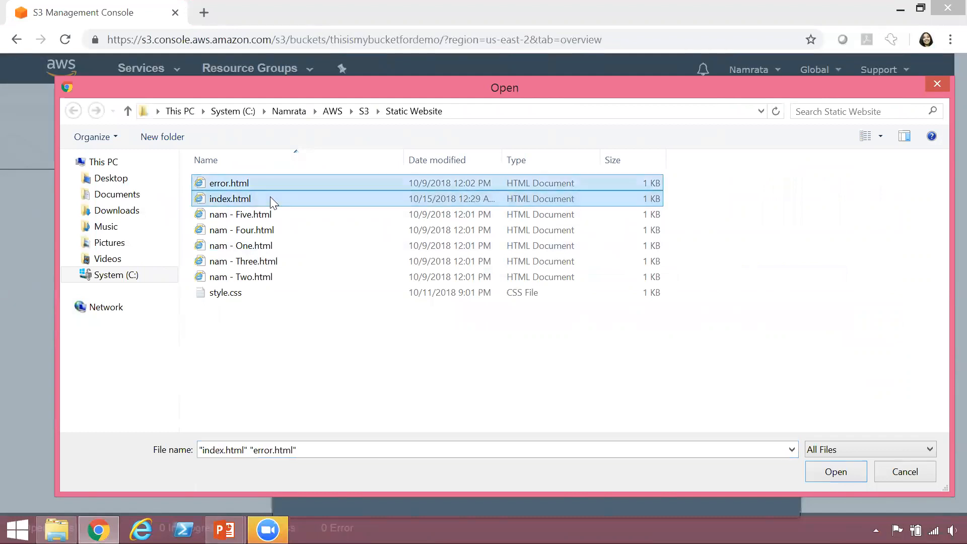
ctrl+click(243, 247)
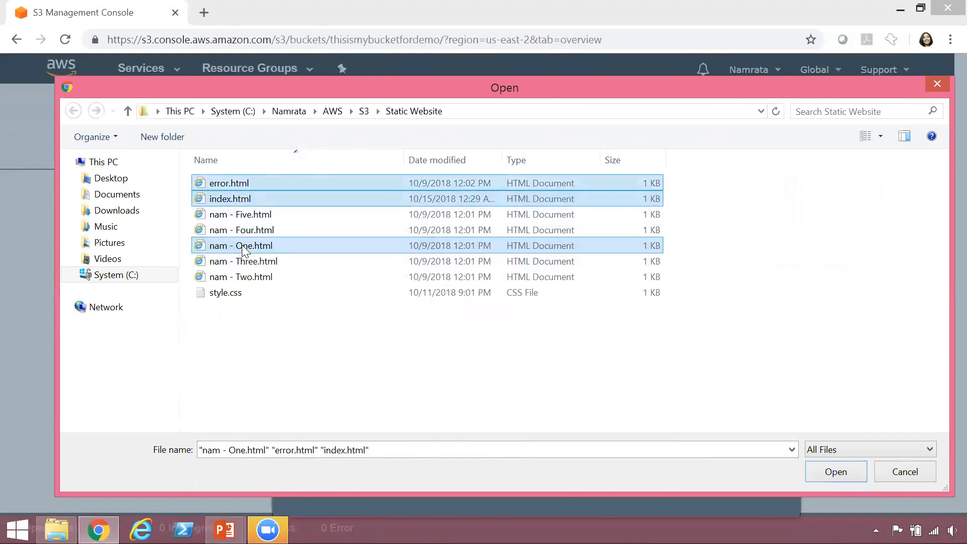
click(833, 472)
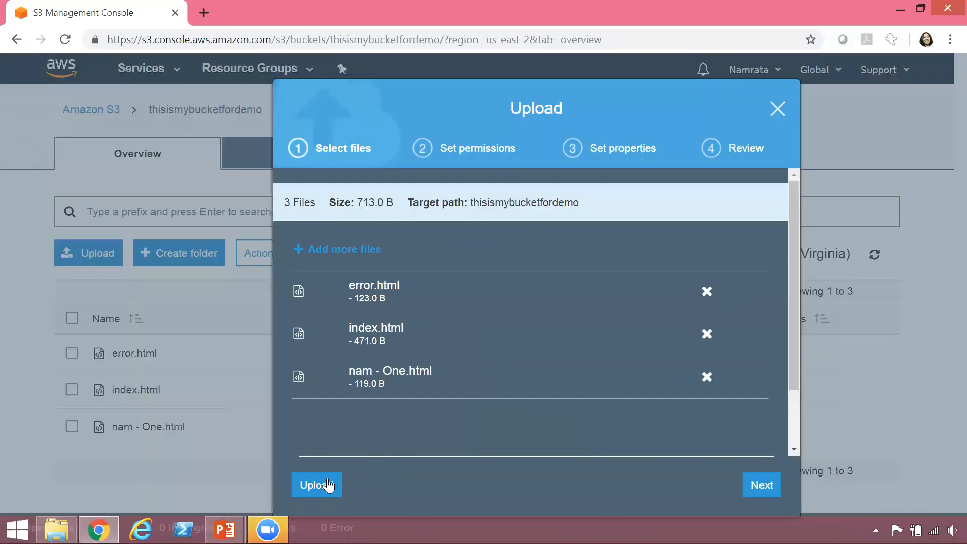
click(329, 485)
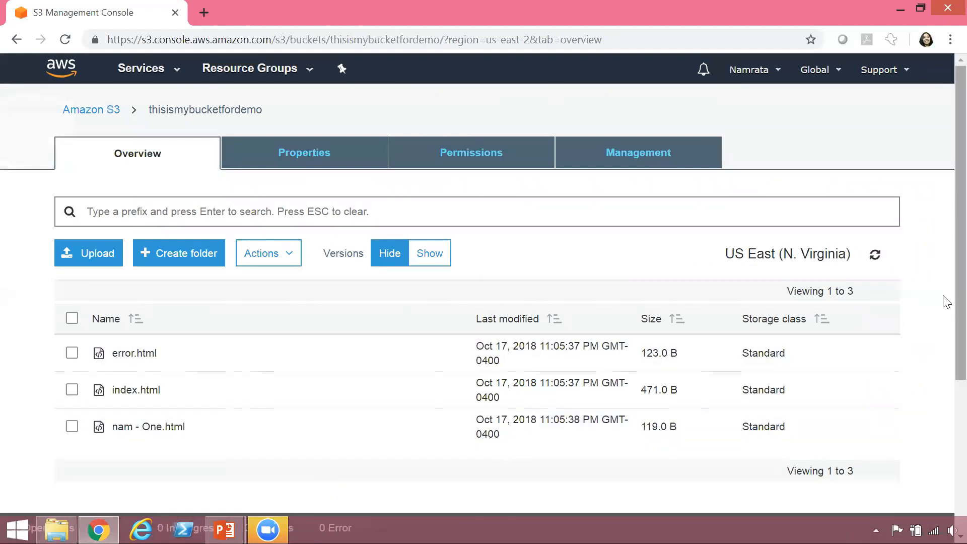
Check the version lists and replication status of error.html, index.html and nam - One.html in the source bucket
scroll(946, 302, down, 2)
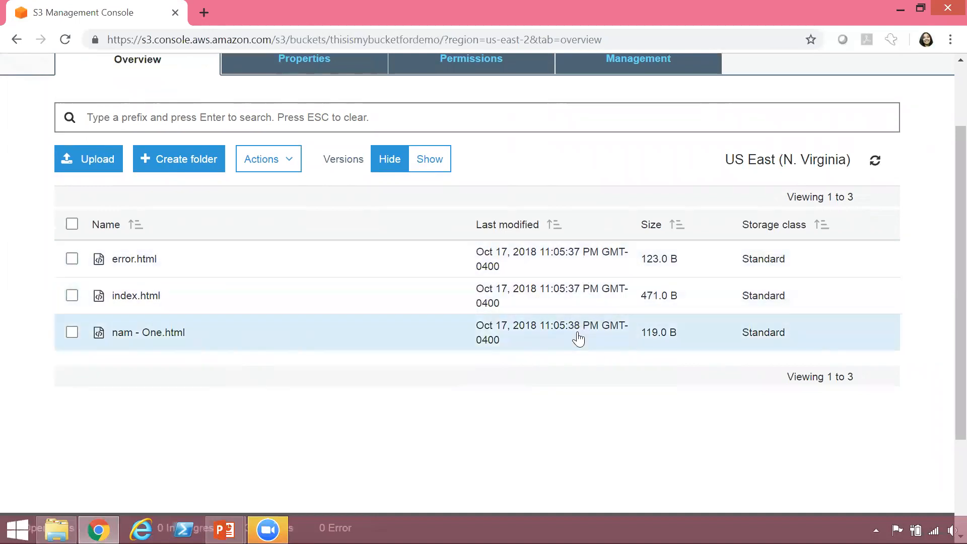
click(264, 265)
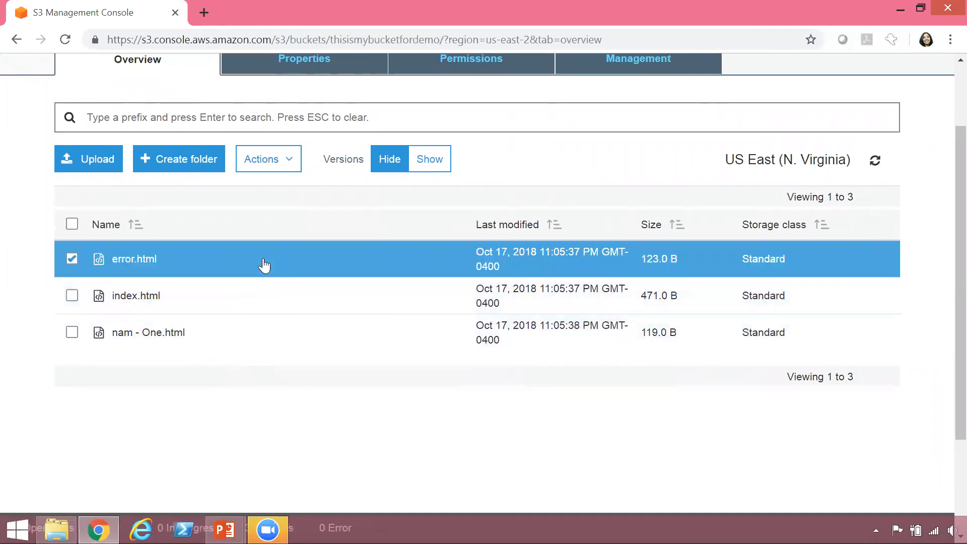
click(655, 287)
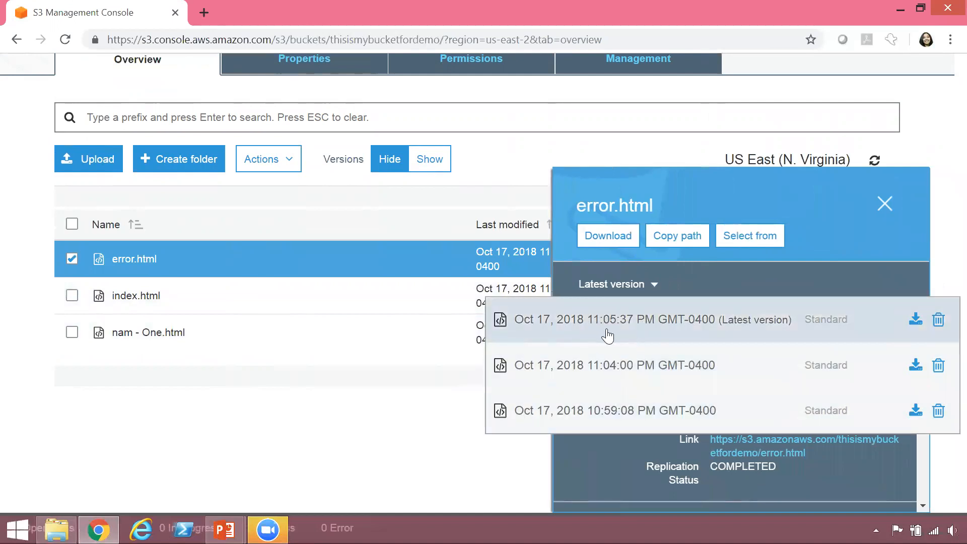
click(304, 302)
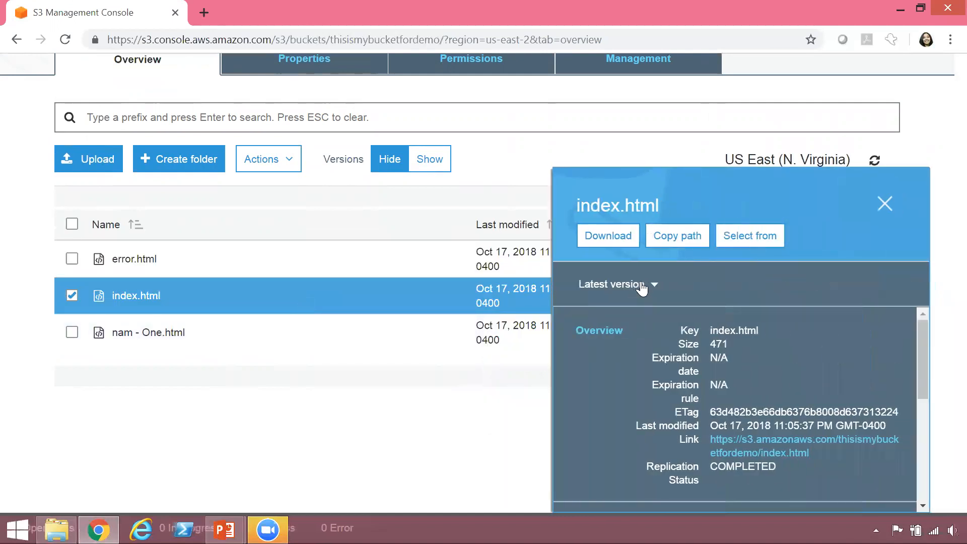
click(656, 286)
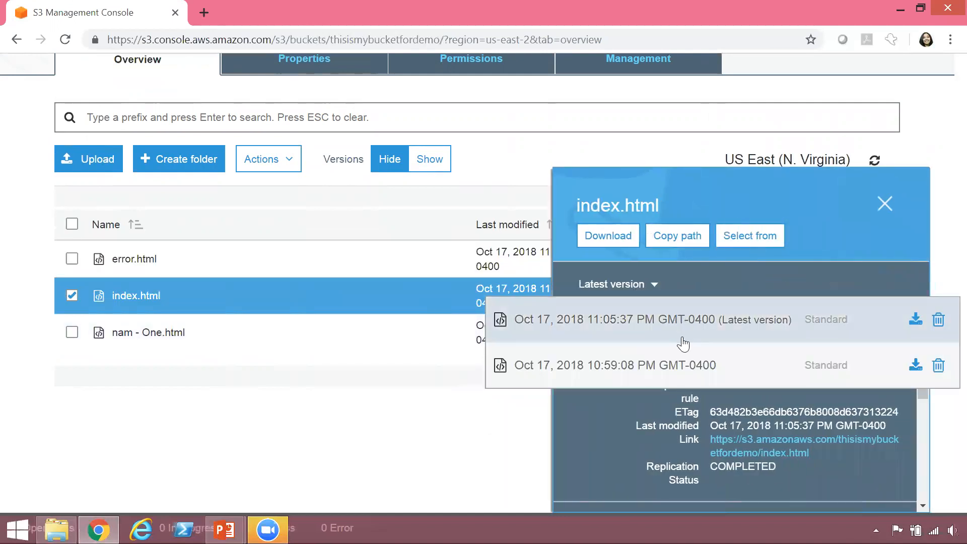
click(392, 346)
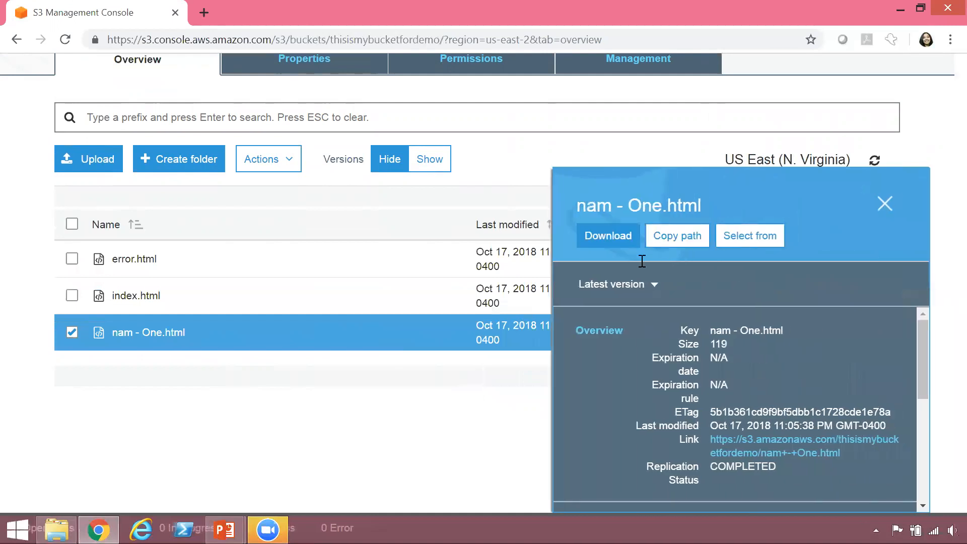
click(654, 286)
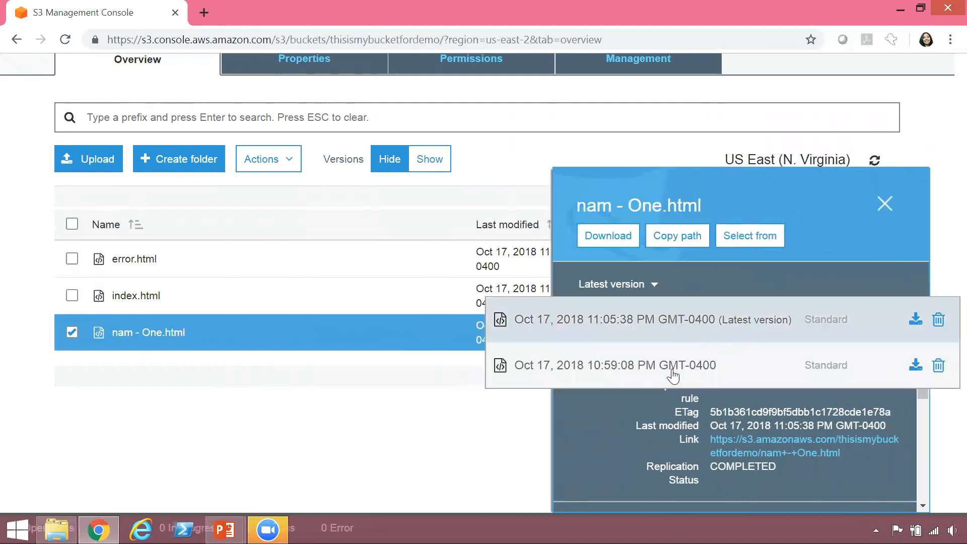
click(884, 205)
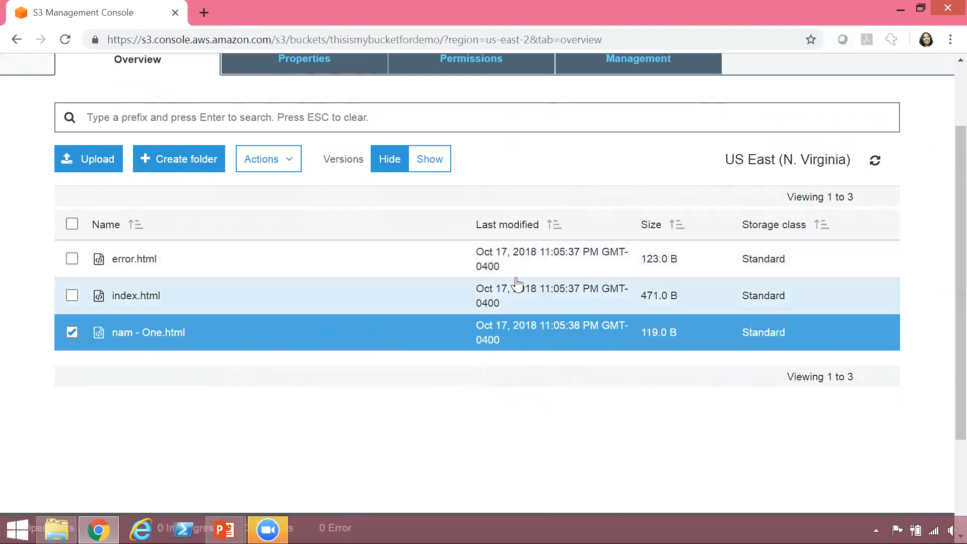
Review the overview details of error.html and nam - One.html once more, closing each file's details when finished
click(542, 276)
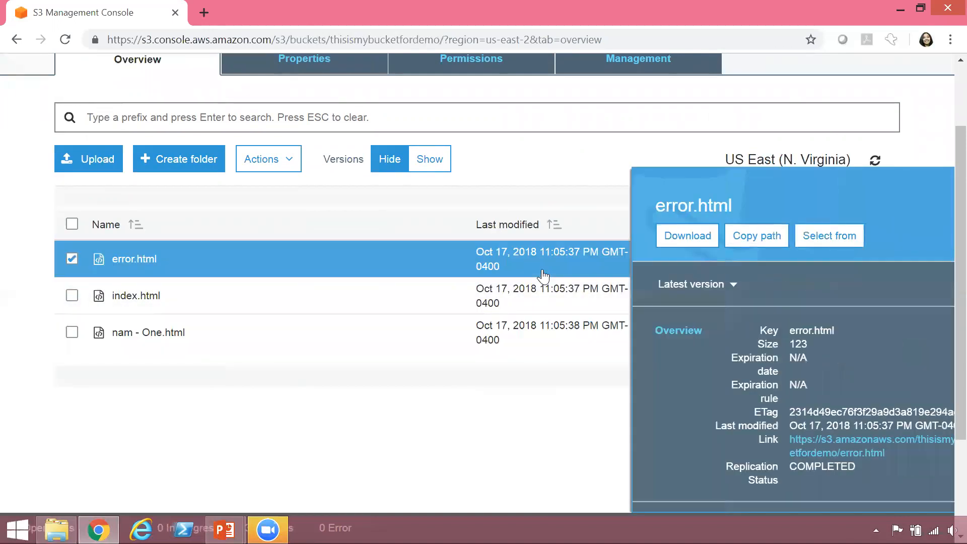
click(886, 206)
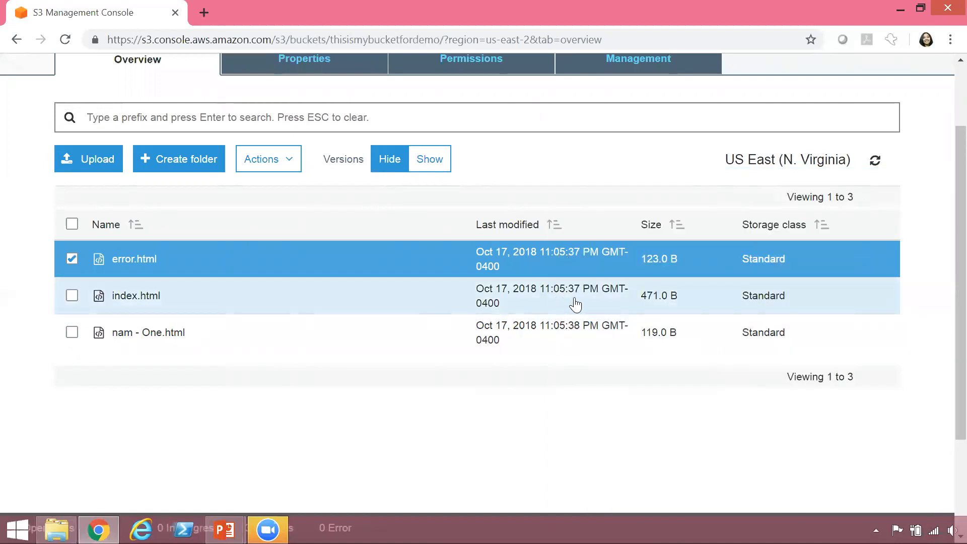
click(558, 349)
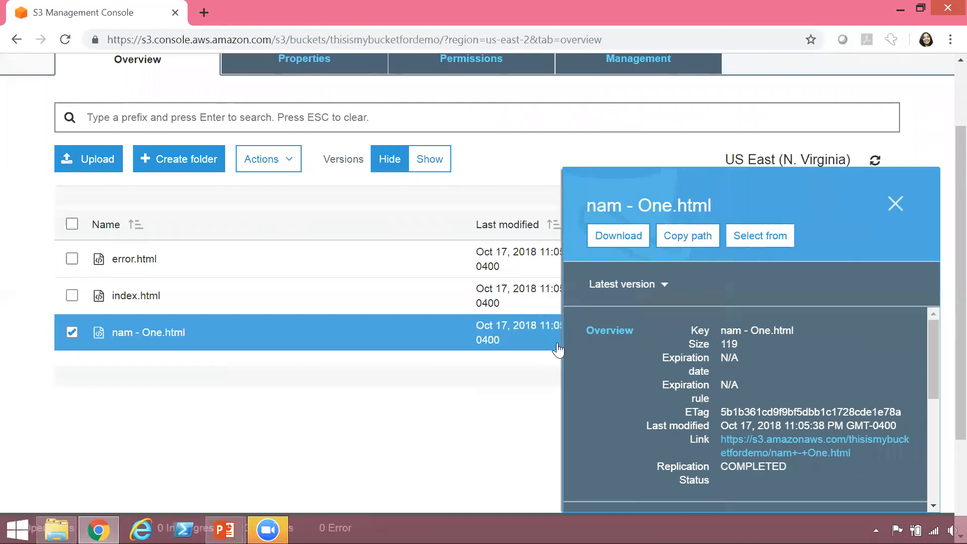
click(884, 206)
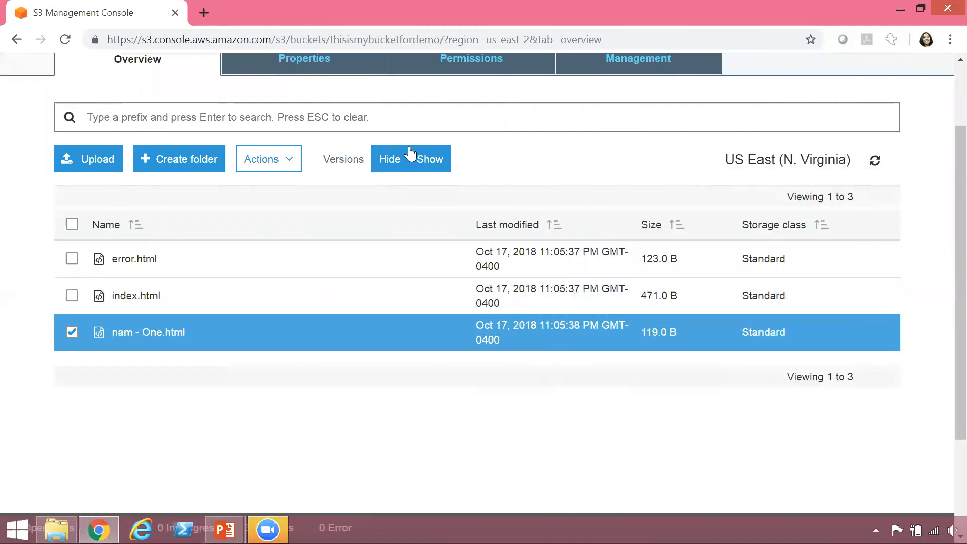
Open the destination bucket thisismybucketfordemorep, refresh its object list, and check the replicated files' modification times and storage class
scroll(945, 229, up, 2)
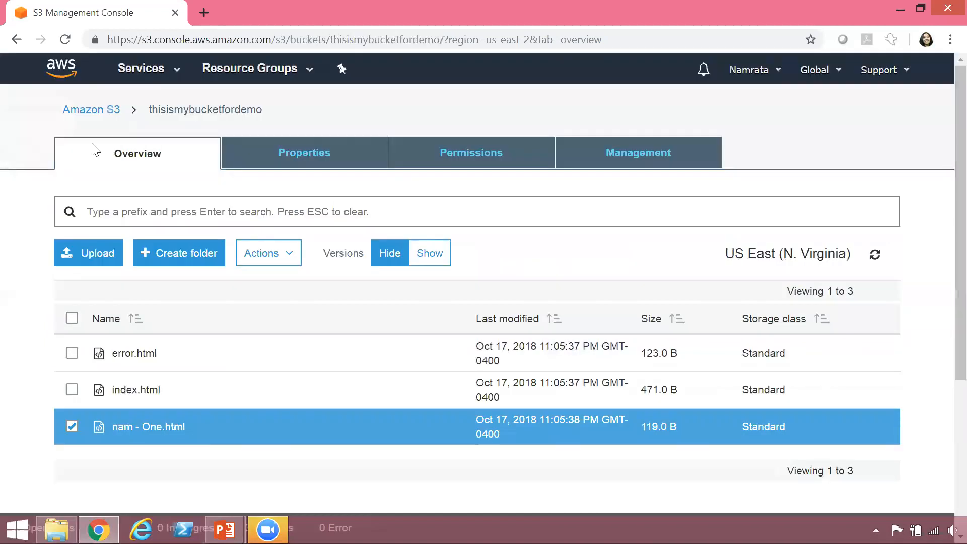
click(102, 109)
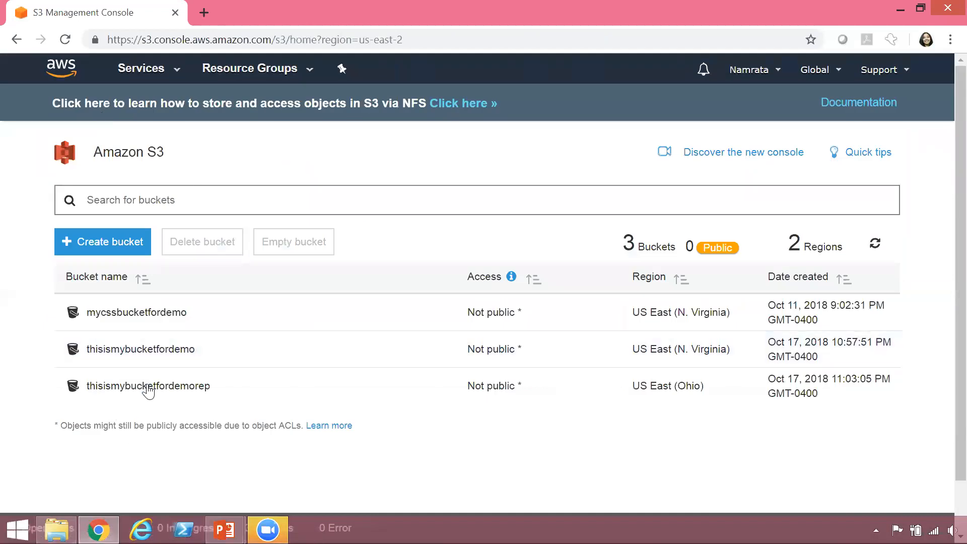
click(147, 385)
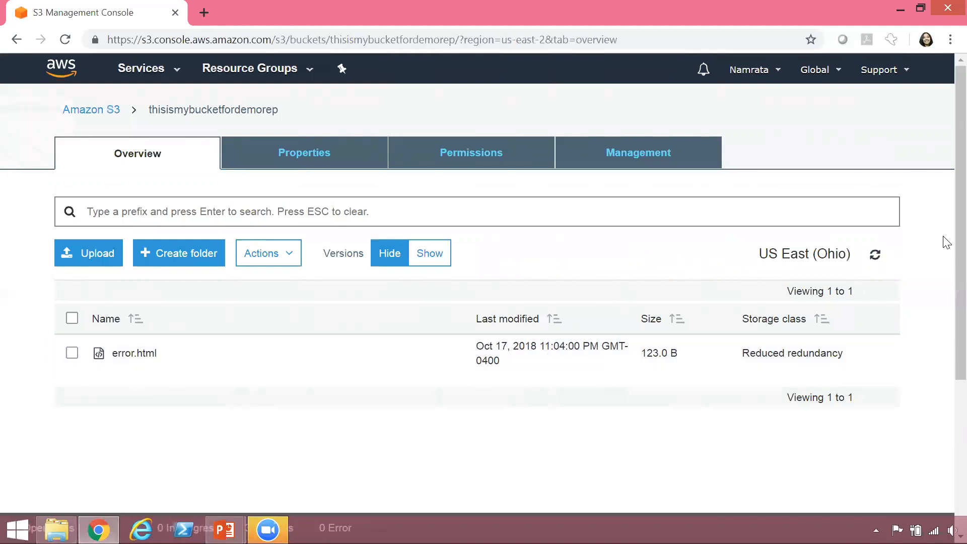
click(875, 256)
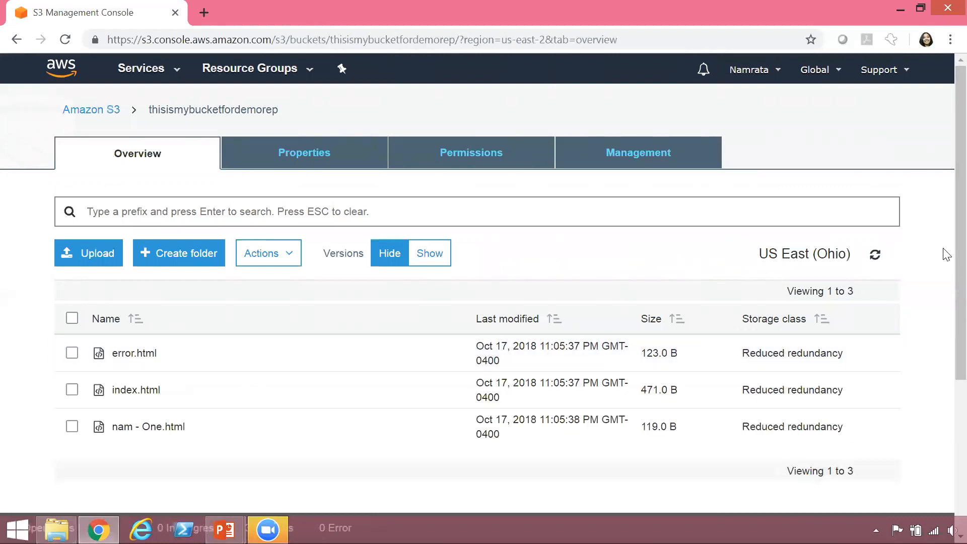
scroll(945, 295, down, 1)
scroll(945, 294, down, 1)
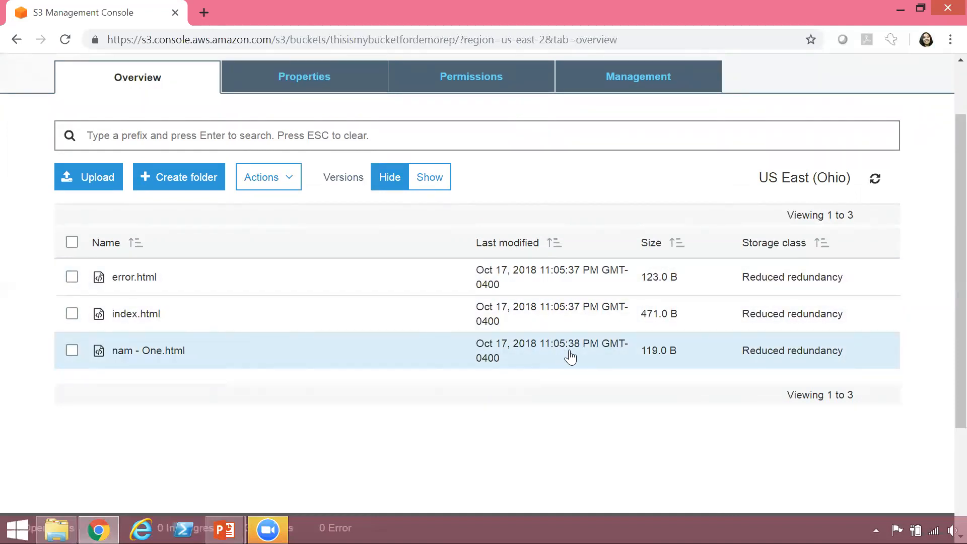
scroll(945, 337, down, 1)
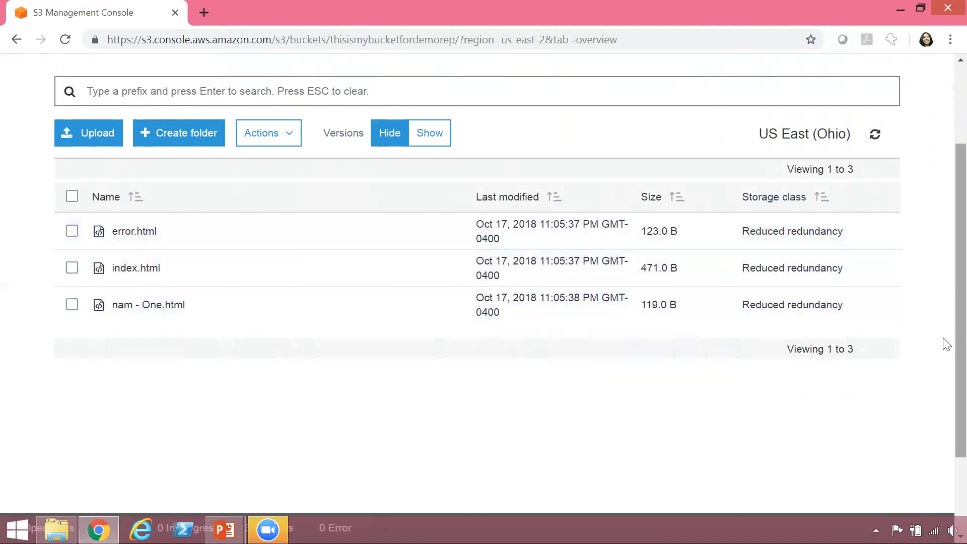
scroll(945, 302, up, 2)
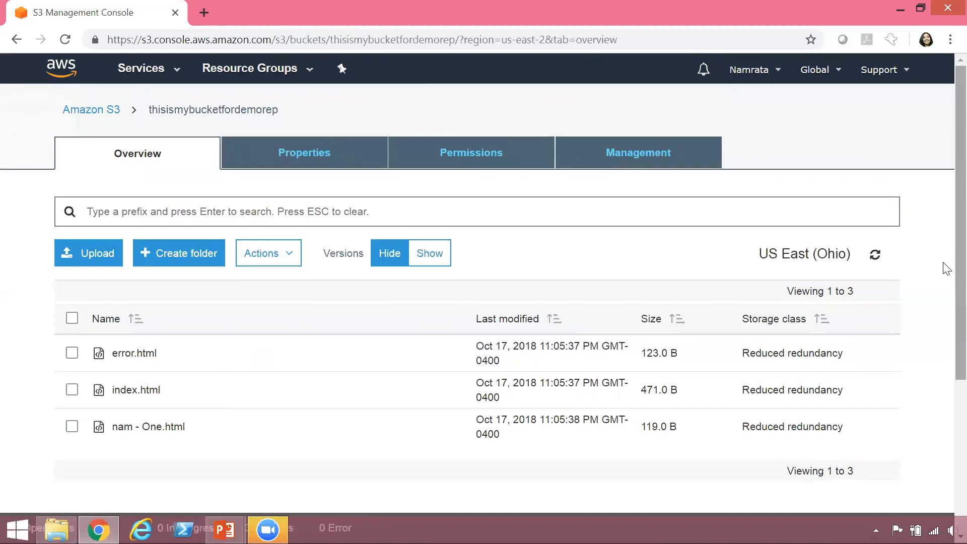
Open the replication settings of the source bucket thisismybucketfordemo to reach its existing rules
click(92, 110)
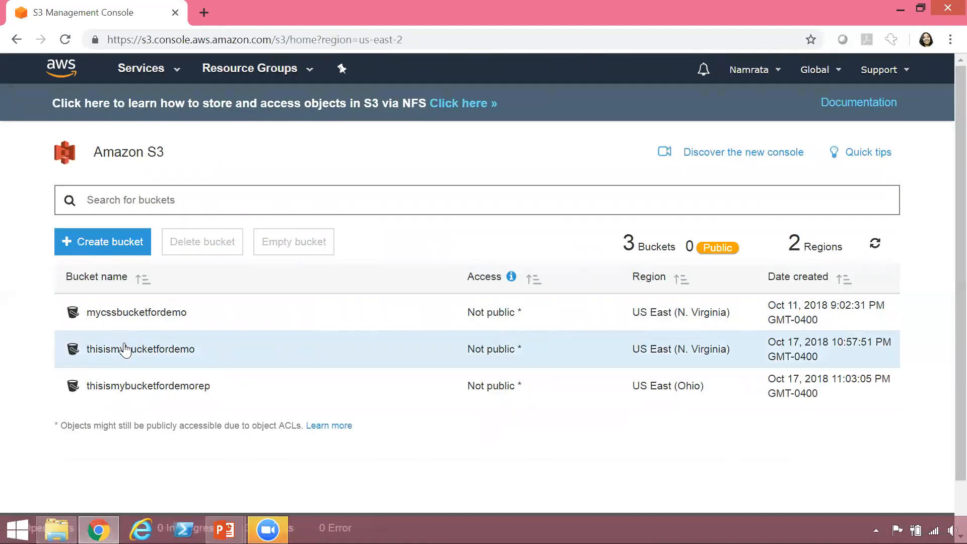
click(126, 347)
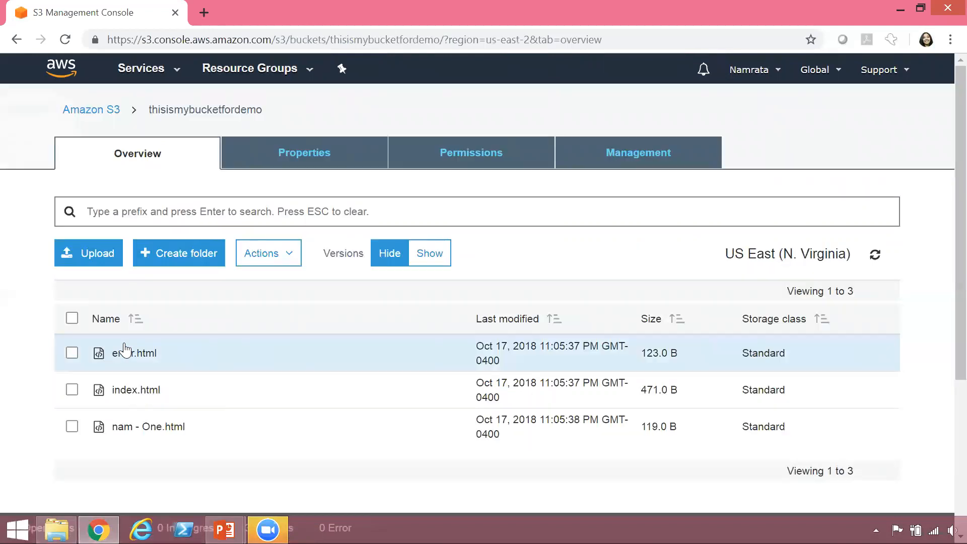
click(638, 152)
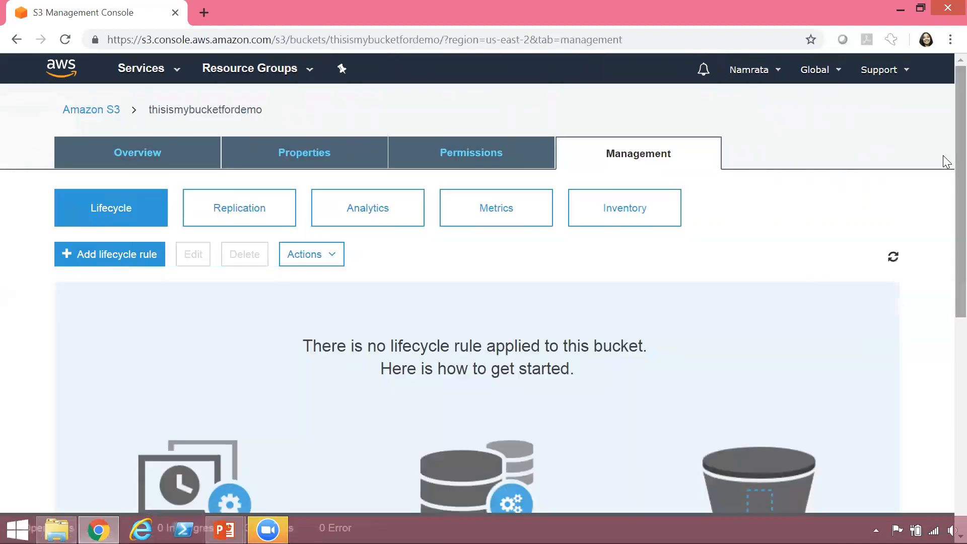
scroll(945, 188, down, 1)
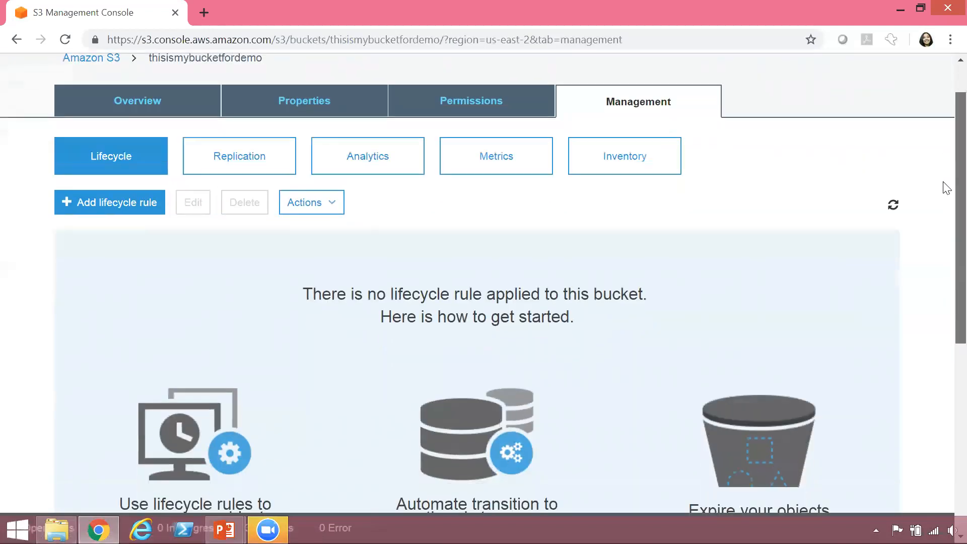
click(270, 170)
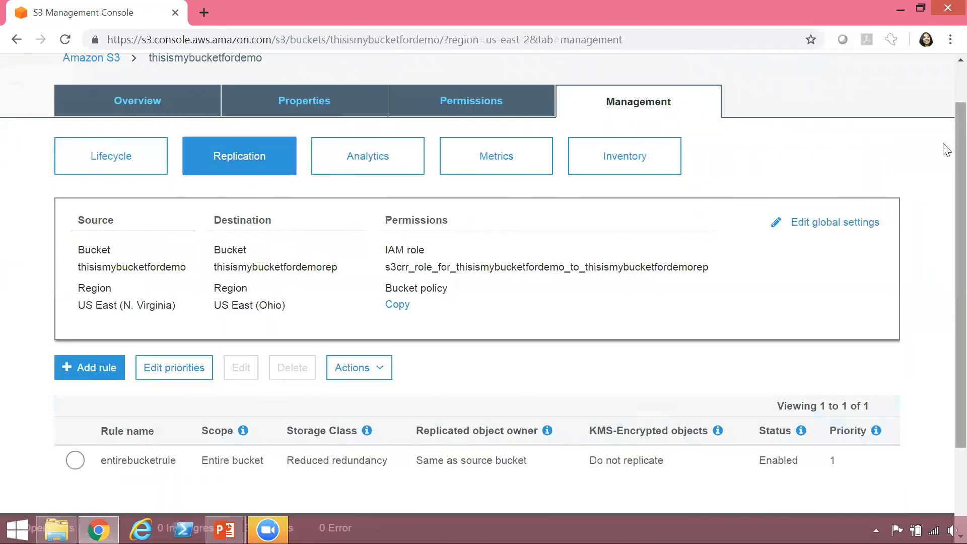
scroll(944, 197, down, 1)
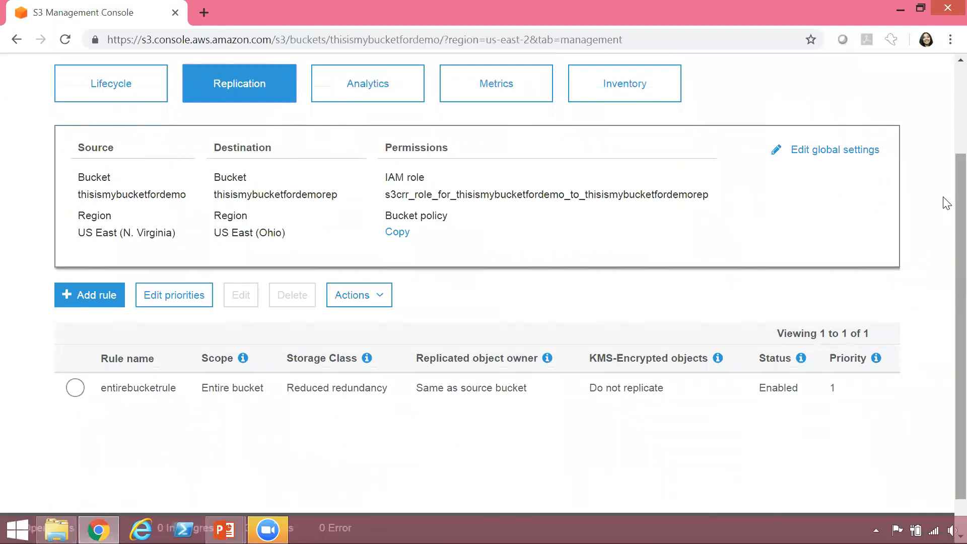
Start a new replication rule and limit its source to objects with the prefix nam
click(121, 299)
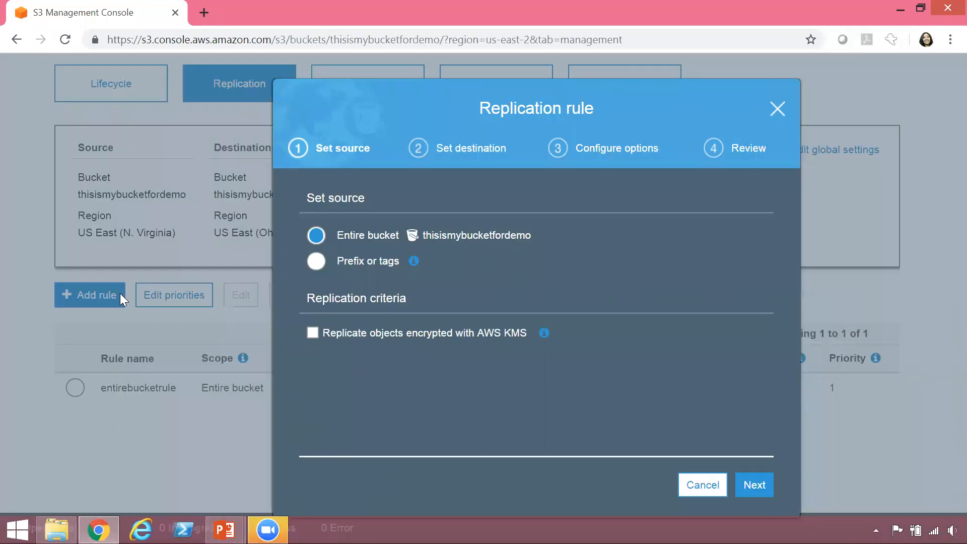
click(318, 264)
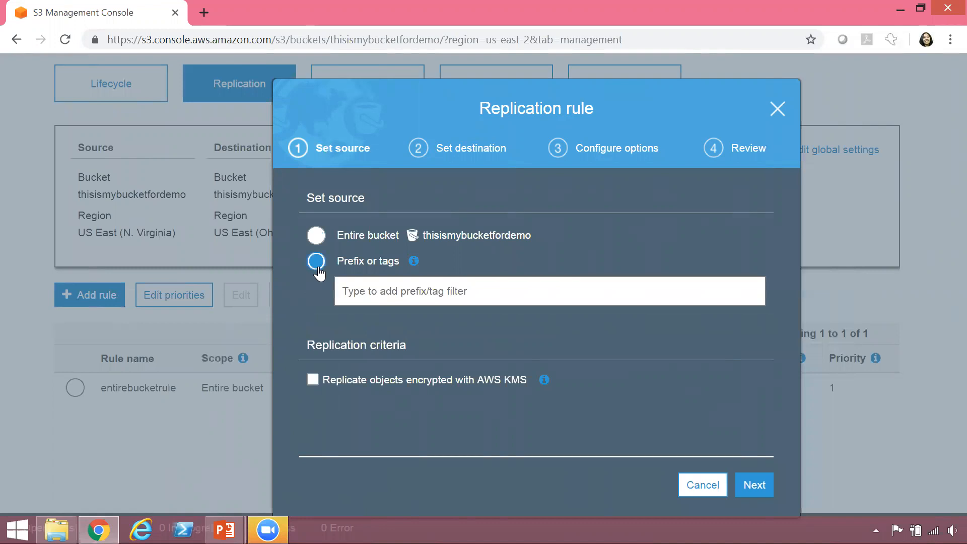
click(369, 297)
text(p)
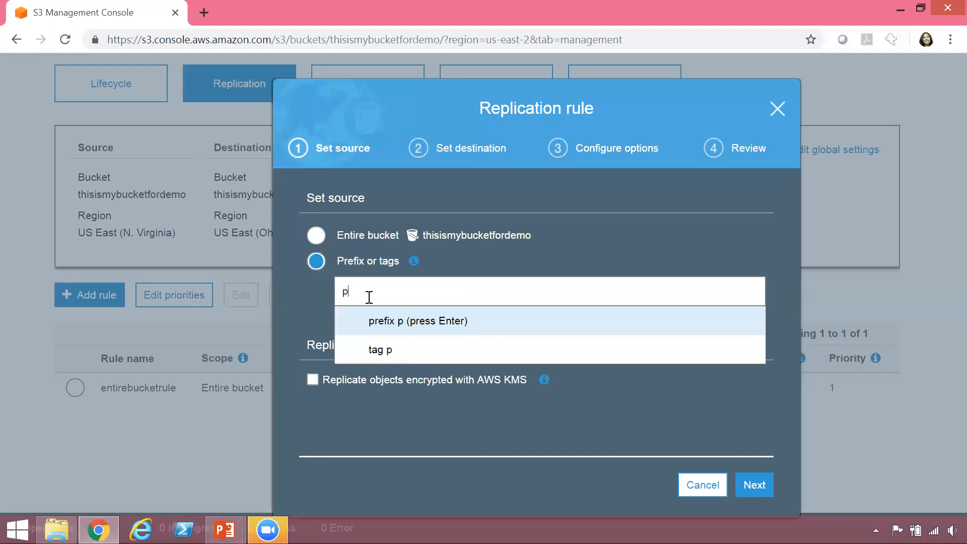
key(BackSpace)
text(n am)
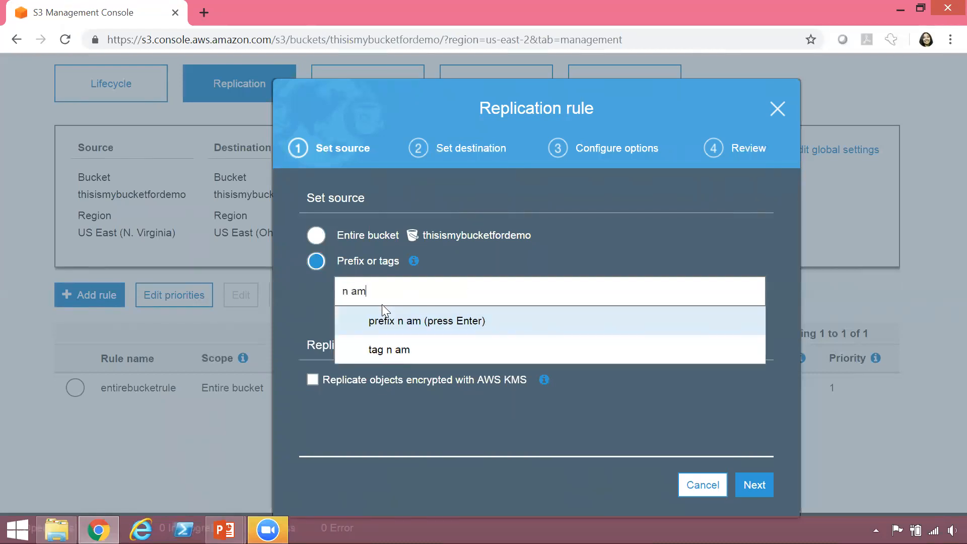
key(BackSpace)
key(BackSpace)
key(BackSpace)
text(am)
key(Down)
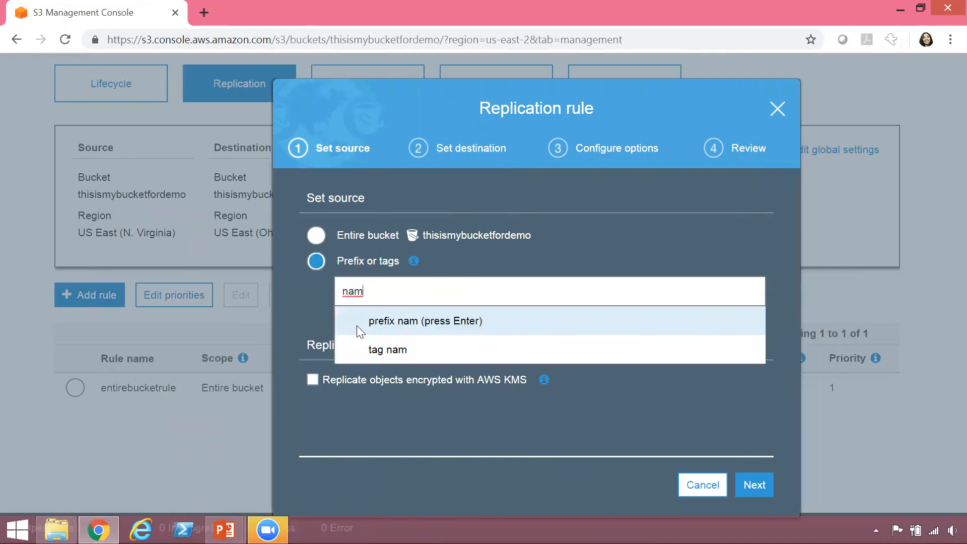
click(436, 323)
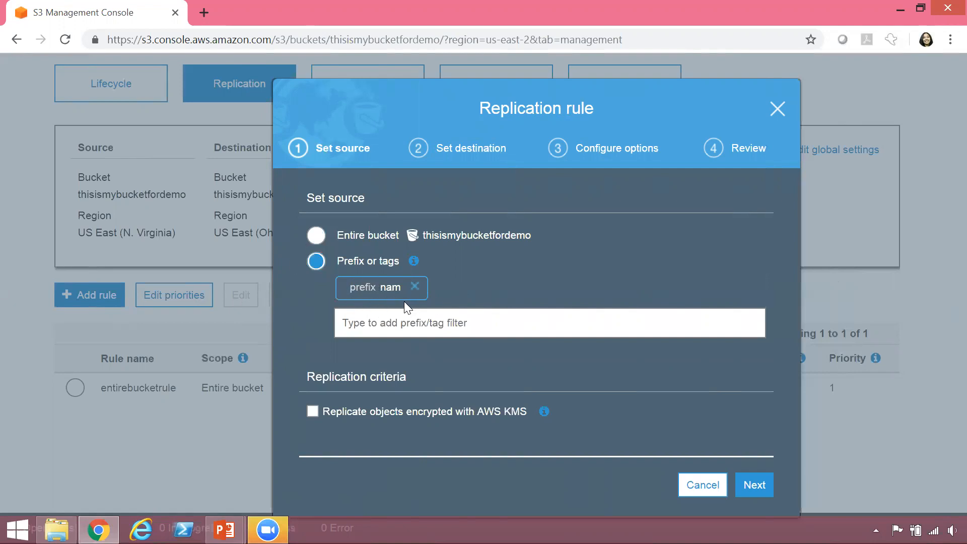
click(755, 485)
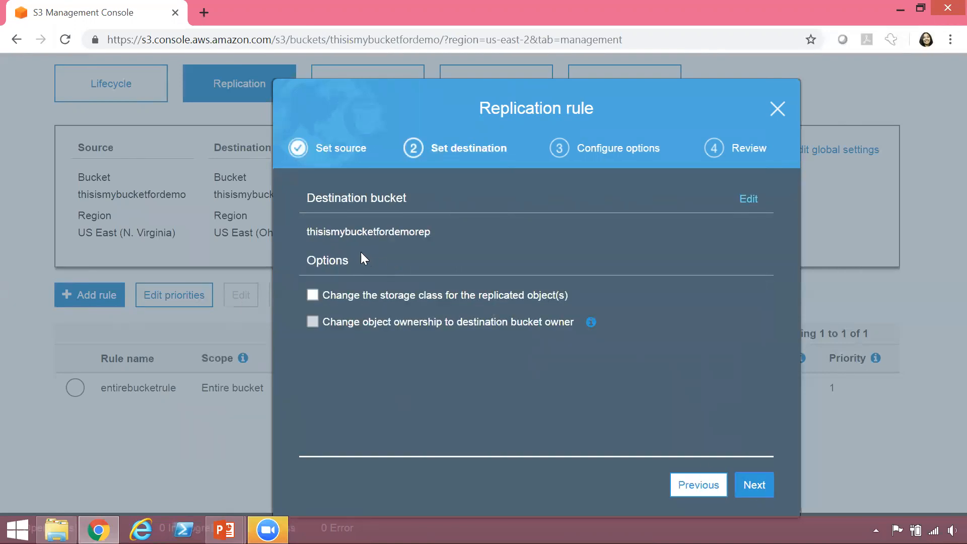
Keep thisismybucketfordemorep as the rule's destination and change the replicated objects' storage class to Standard-IA
click(314, 296)
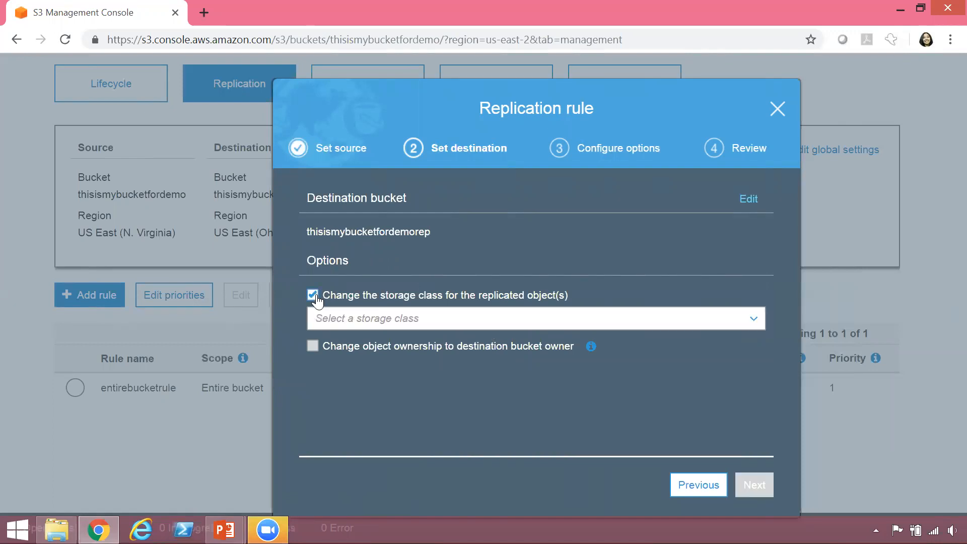
click(756, 324)
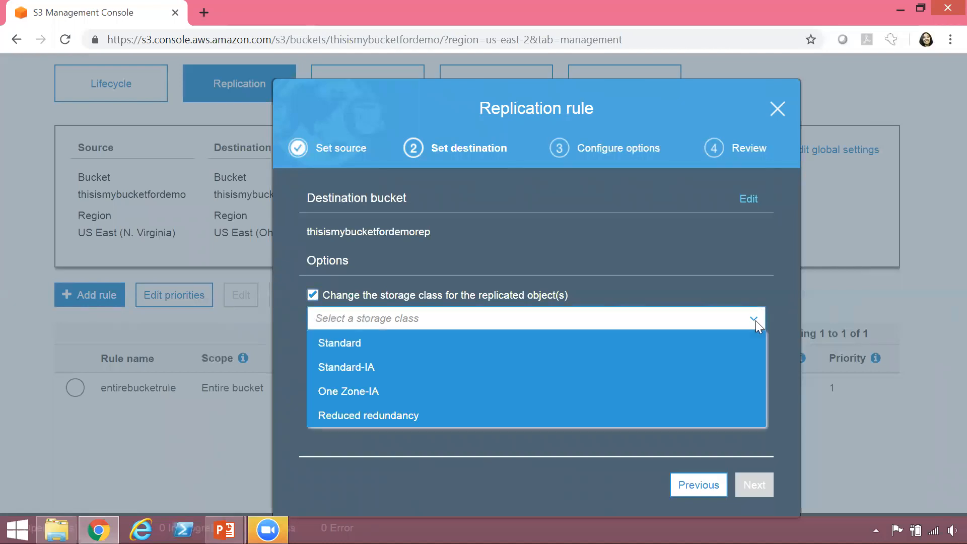
click(351, 368)
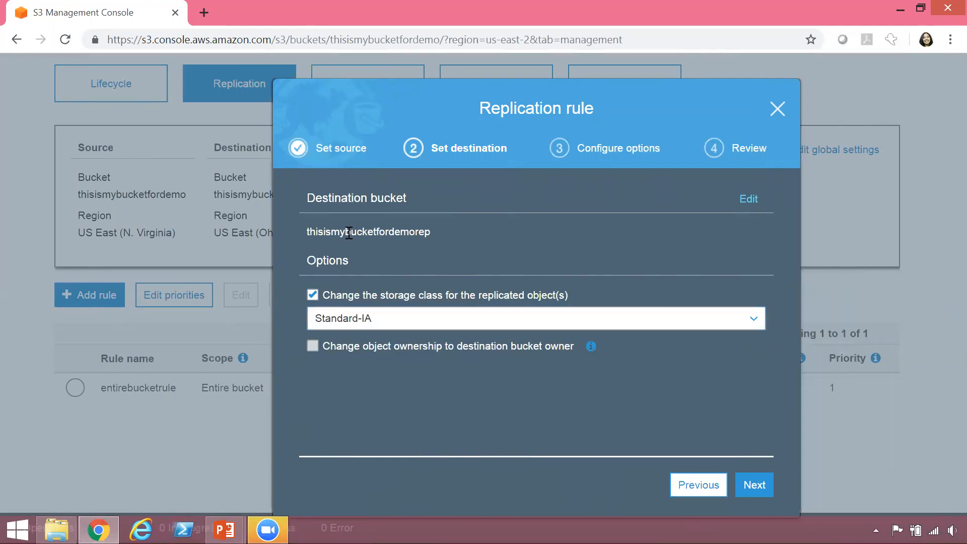
click(748, 484)
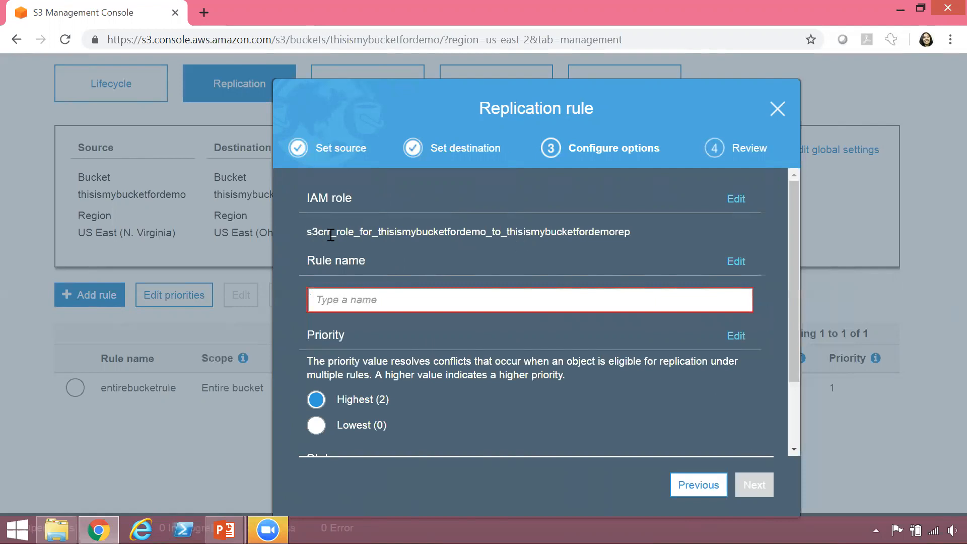
Name the new replication rule s3crrpreefix, keeping the existing IAM role
drag(294, 234, 635, 233)
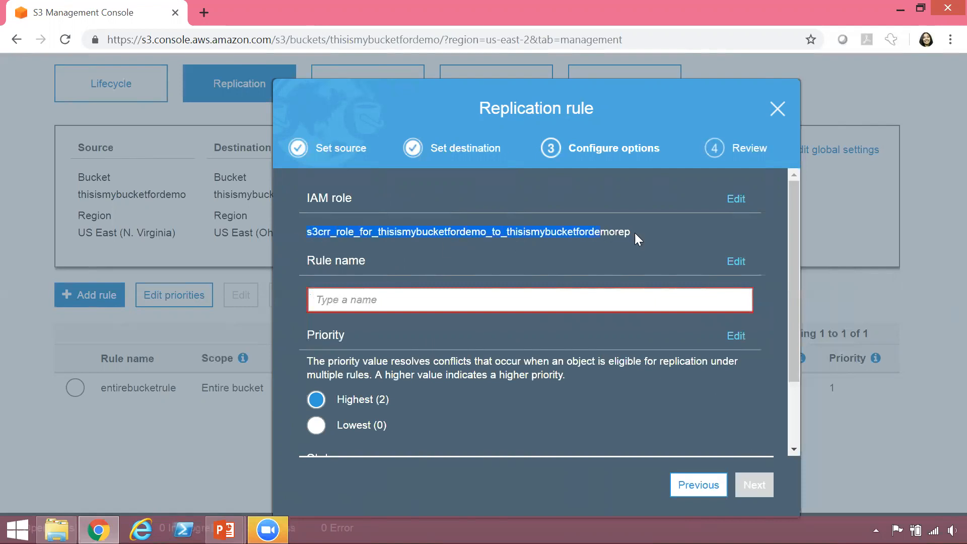
click(398, 299)
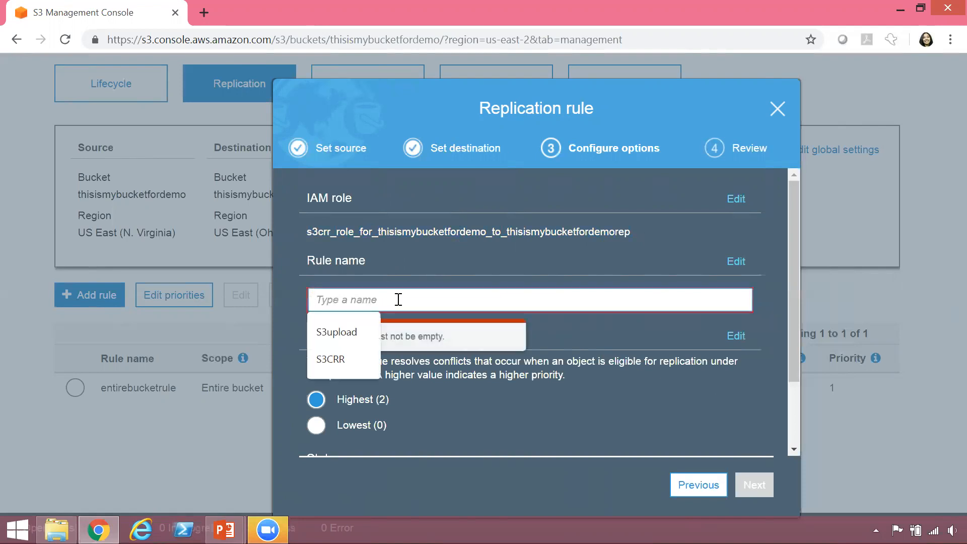
text(S3CRR)
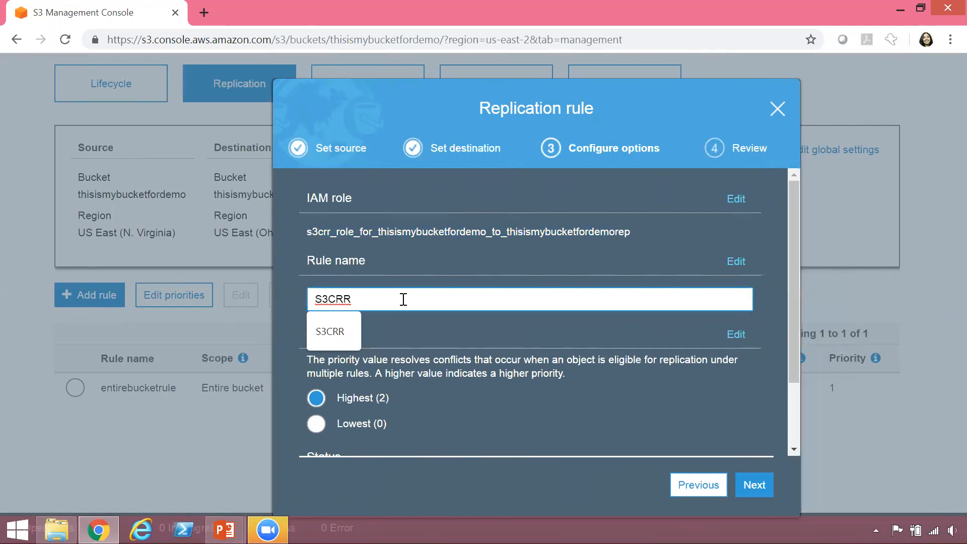
key(BackSpace)
key(BackSpace)
key(BackSpace)
key(BackSpace)
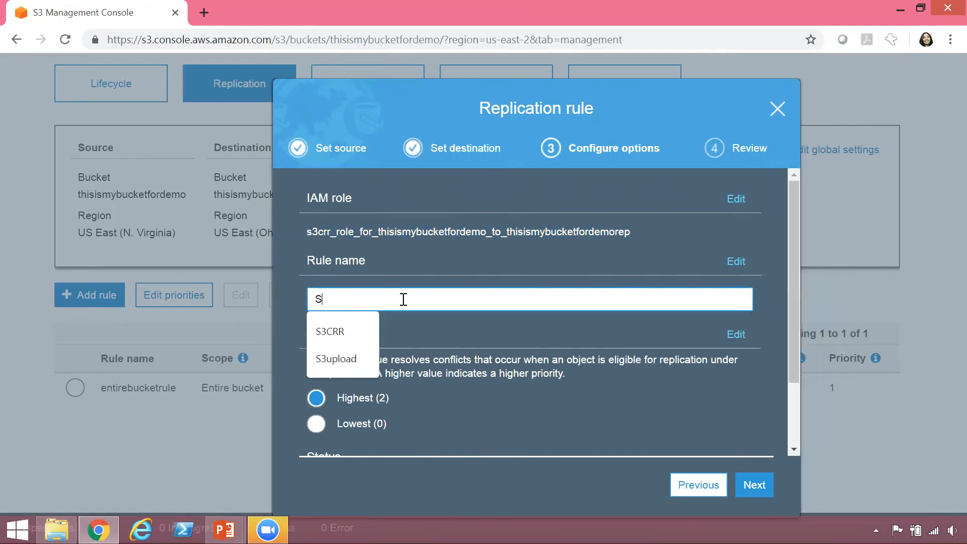
text(3crr)
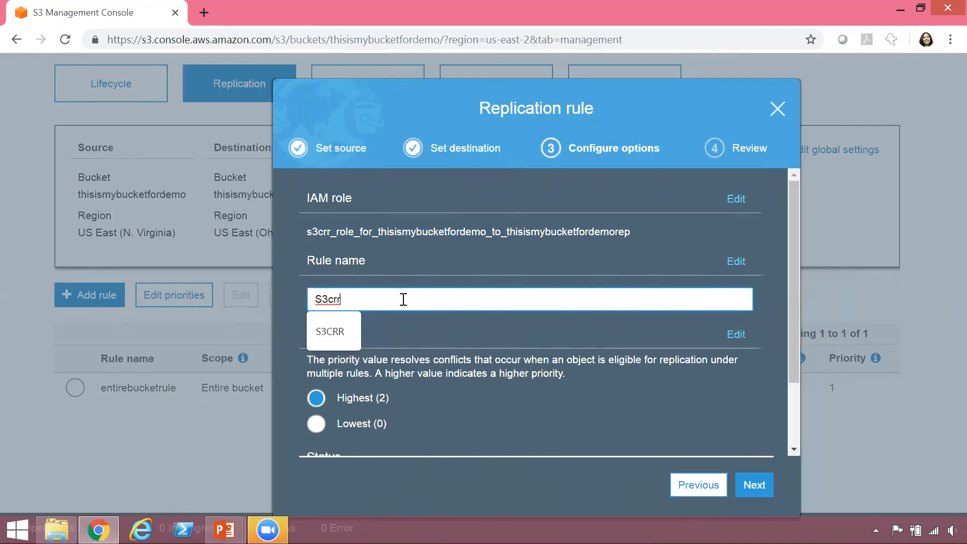
text(preefix)
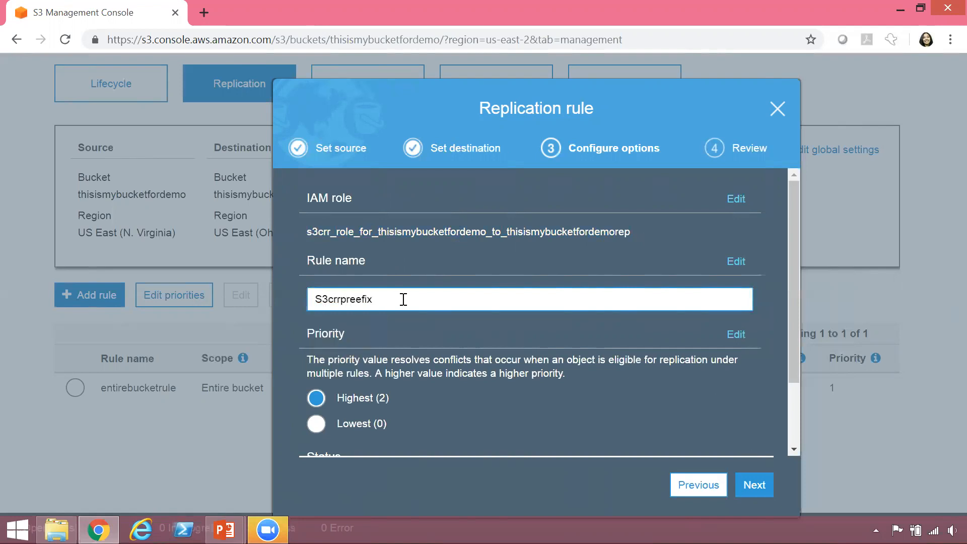
click(324, 301)
key(BackSpace)
text(s)
Set the new rule's priority to Lowest (0), leaving its status Enabled
drag(792, 328, 806, 406)
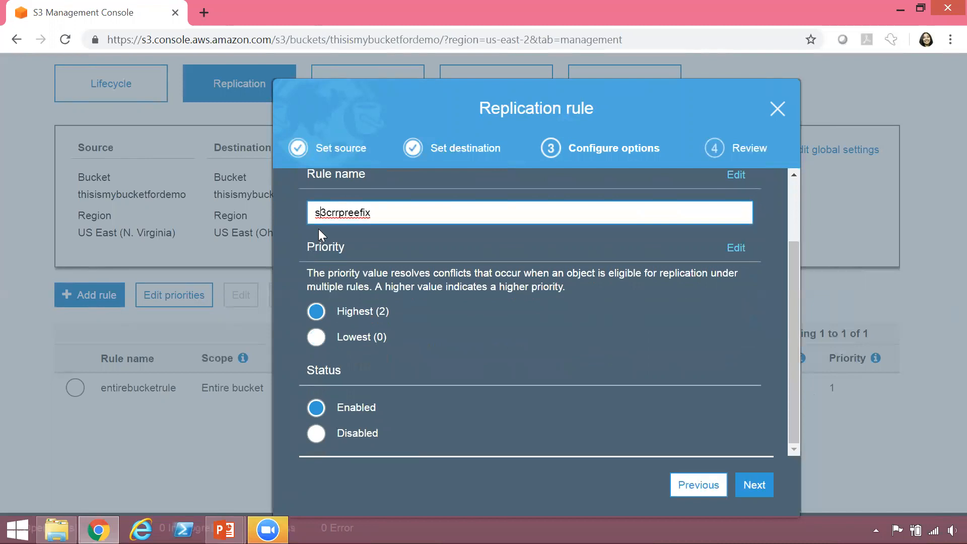
click(422, 293)
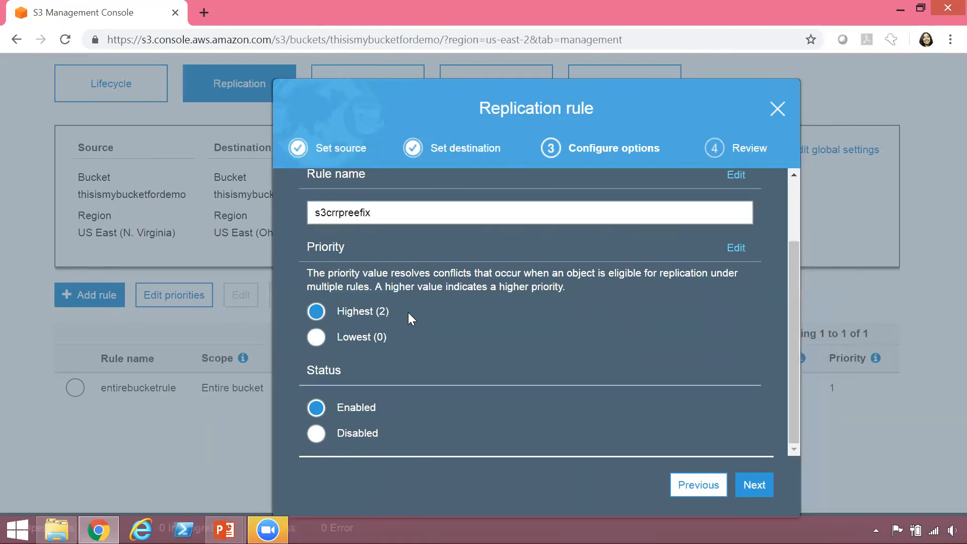
click(364, 342)
drag(639, 96, 565, 83)
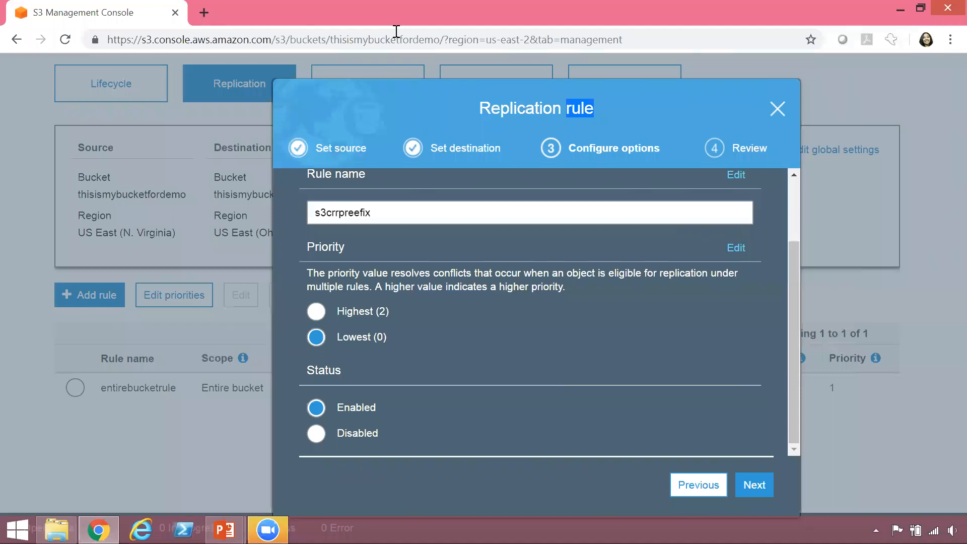
mouse_move(855, 384)
mouse_down()
mouse_move(839, 375)
mouse_move(816, 386)
mouse_move(828, 403)
mouse_move(861, 400)
mouse_move(857, 383)
mouse_up()
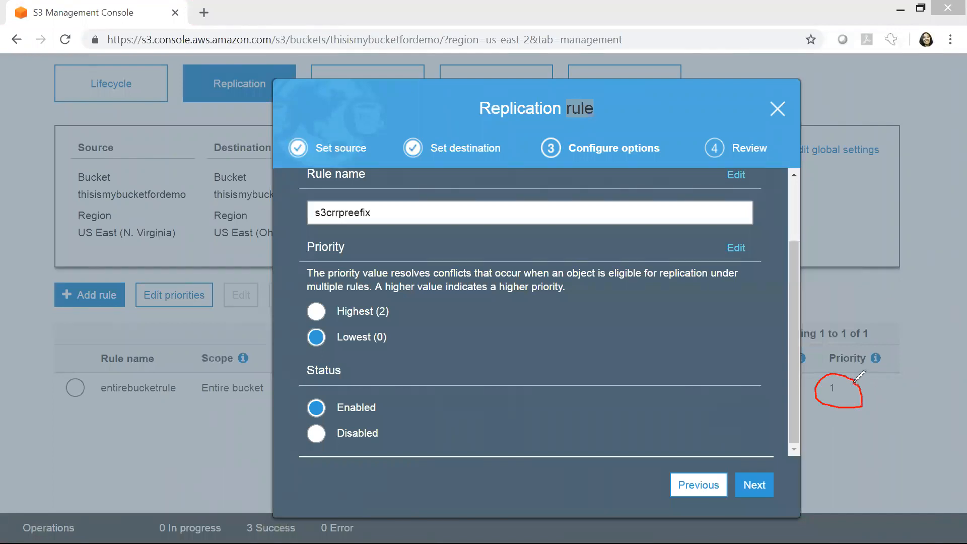
mouse_move(182, 381)
mouse_down()
mouse_move(133, 362)
mouse_move(90, 387)
mouse_move(134, 405)
mouse_move(194, 391)
mouse_move(178, 379)
mouse_up()
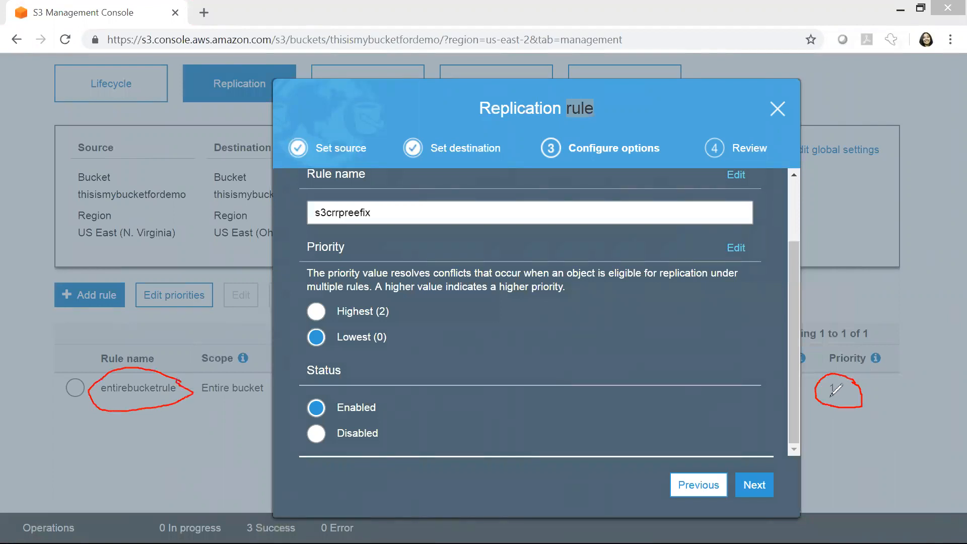
Set the new rule's priority to Highest (2) and save the replication rule
drag(841, 394, 832, 396)
drag(369, 347, 393, 350)
click(316, 311)
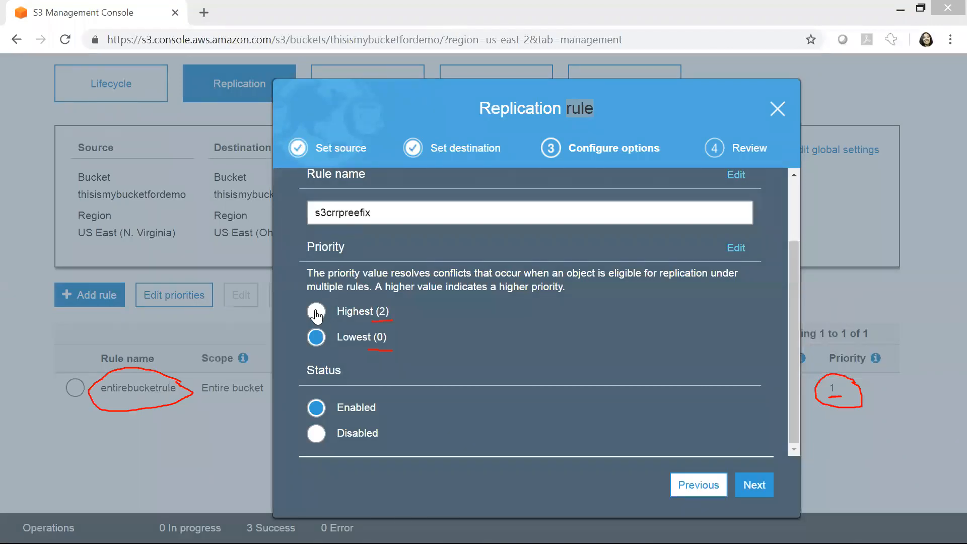
click(631, 103)
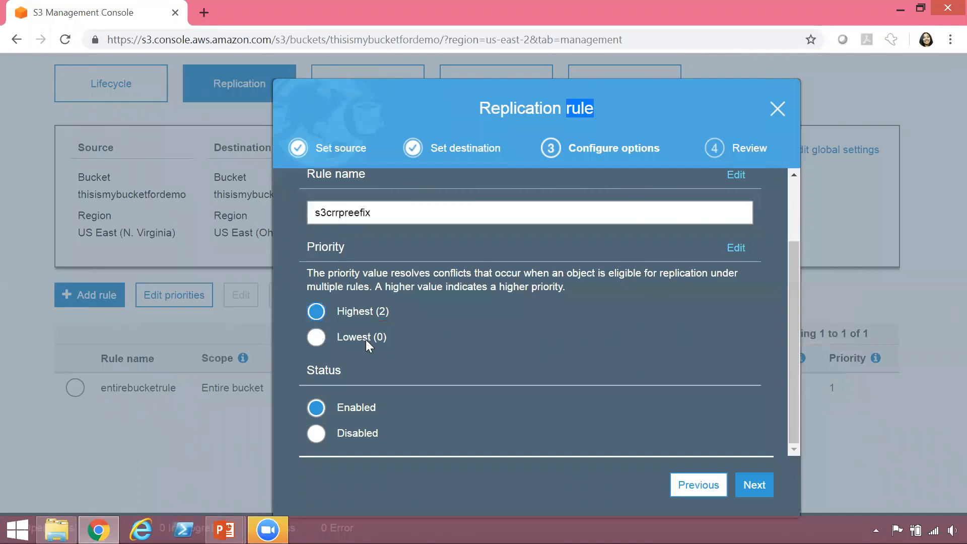
click(755, 486)
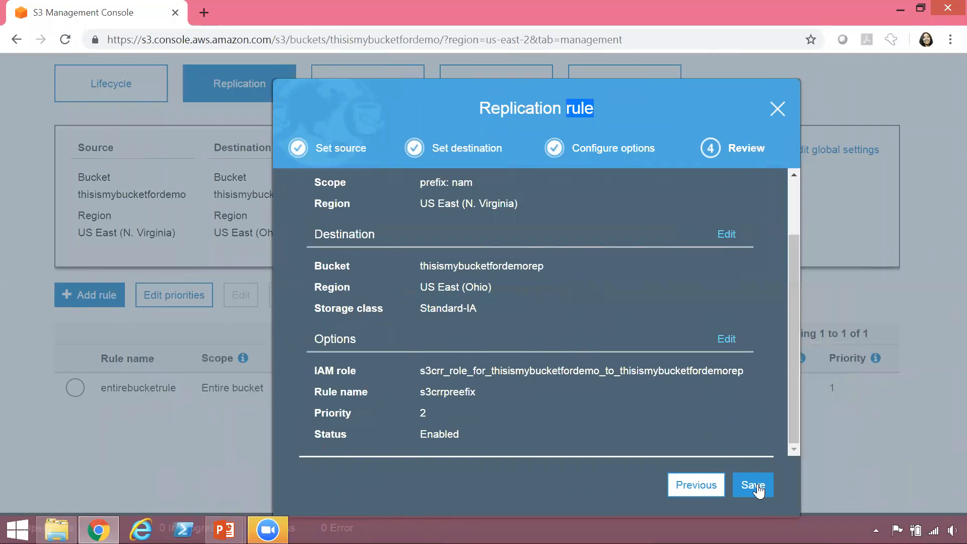
click(755, 486)
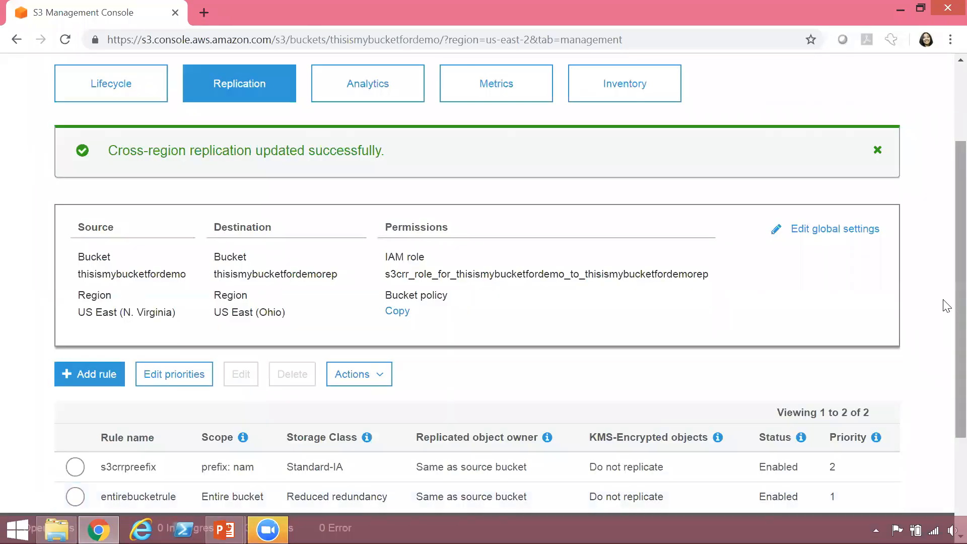
Review the replication rules, open the destination bucket thisismybucketfordemorep and refresh its object list to check the storage classes
scroll(945, 307, down, 2)
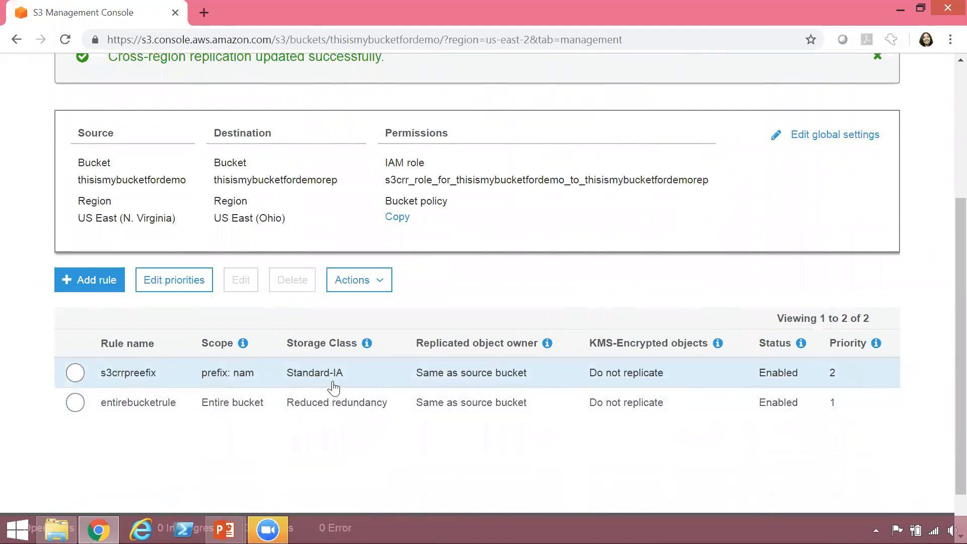
scroll(945, 405, up, 5)
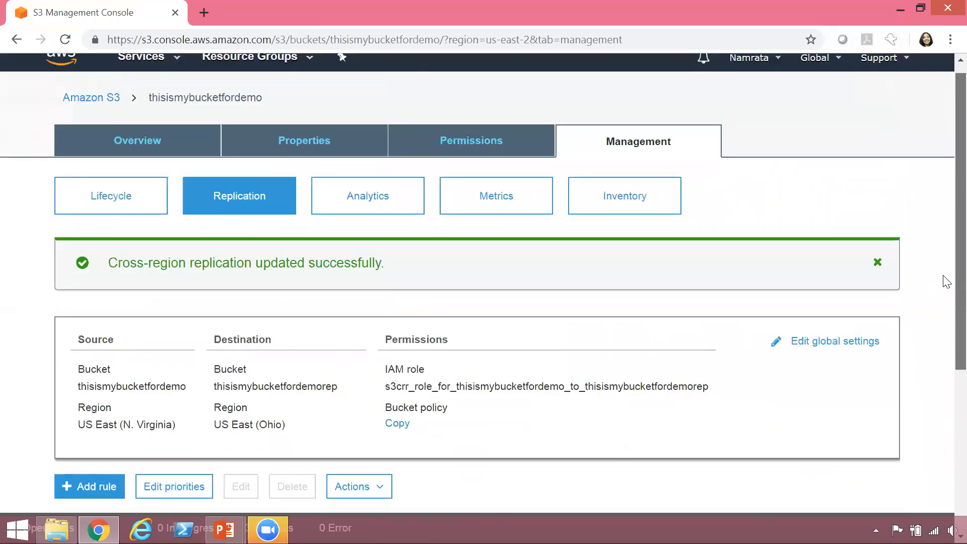
click(98, 98)
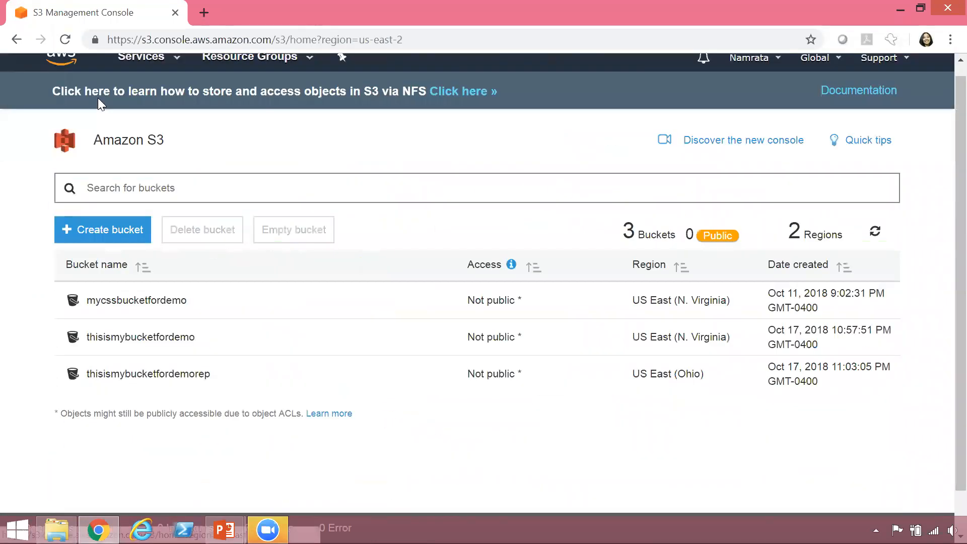
click(151, 375)
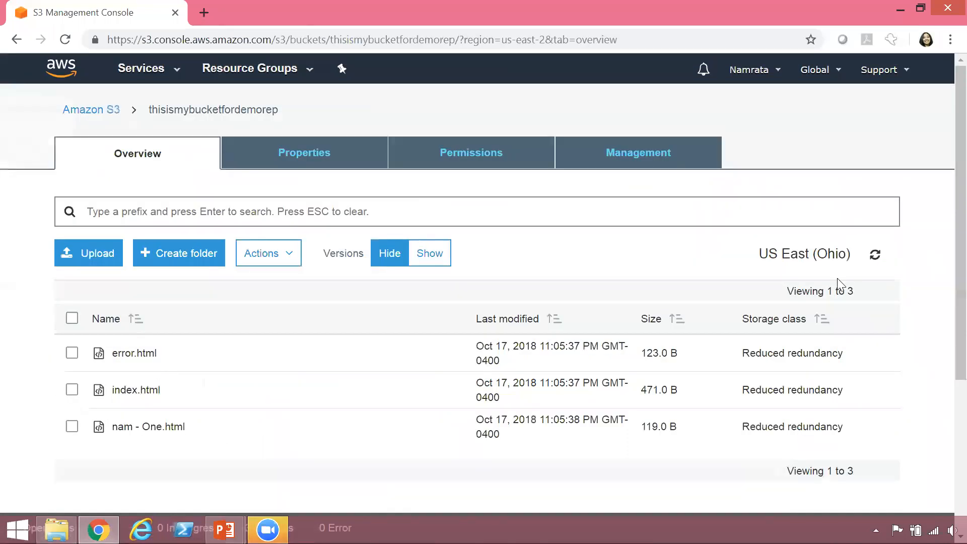
click(874, 258)
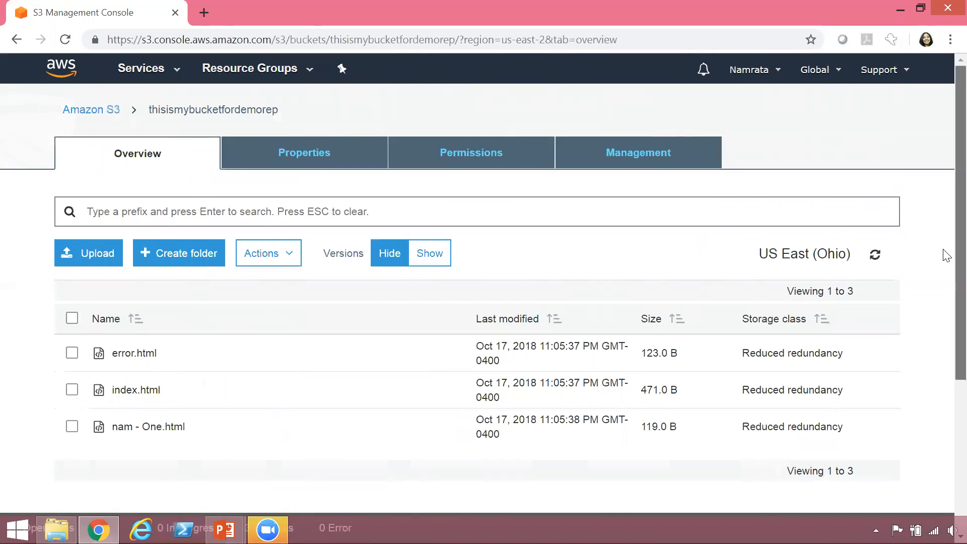
scroll(944, 267, down, 2)
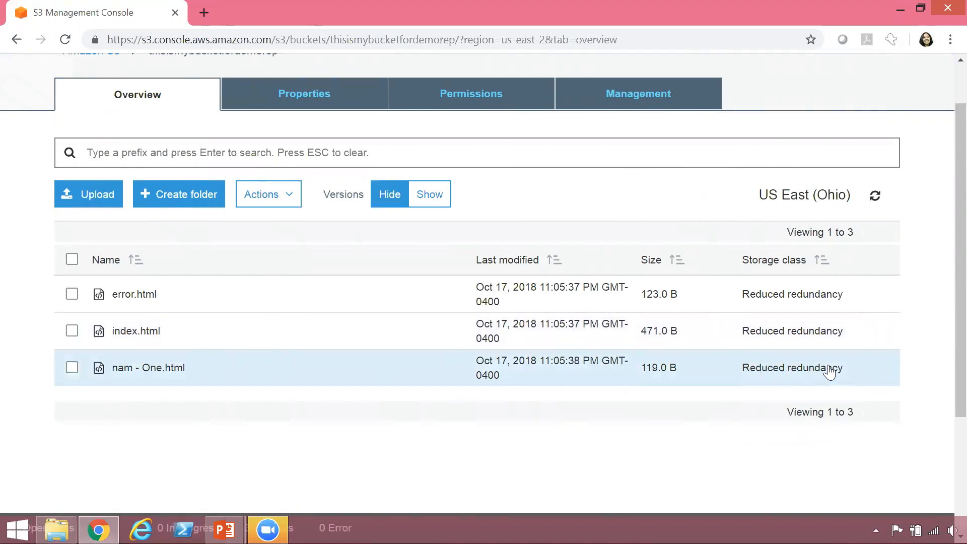
Show the version list of nam - One.html in the destination bucket, and close its details
click(222, 369)
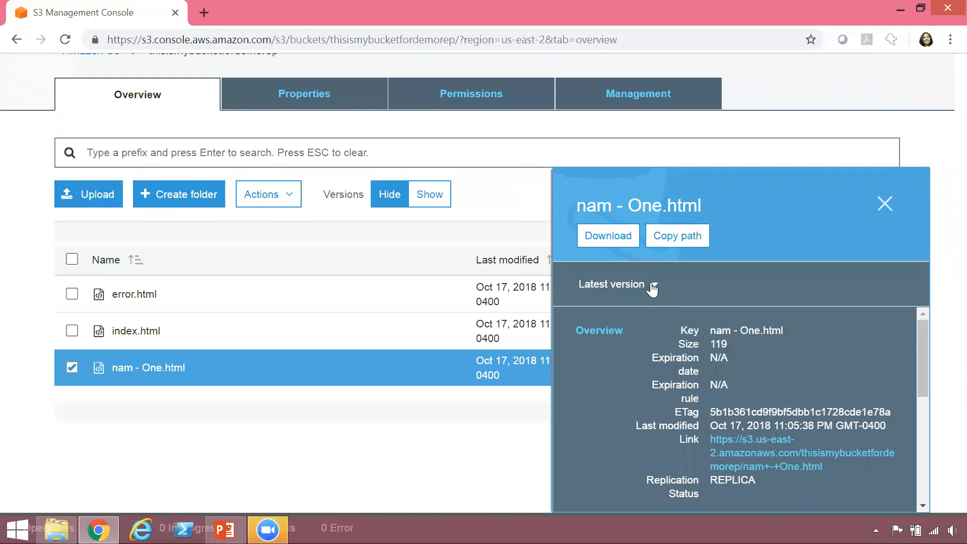
click(654, 287)
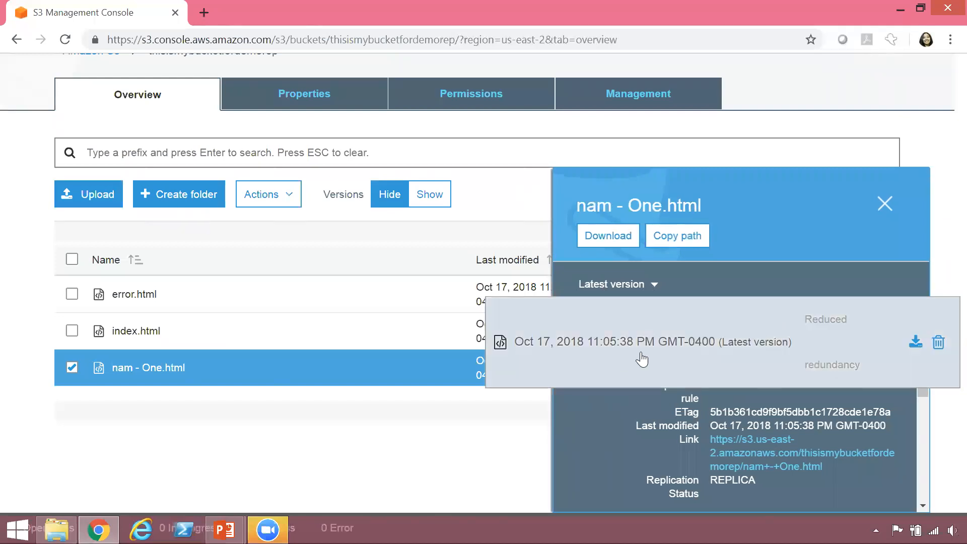
click(885, 208)
scroll(947, 184, up, 2)
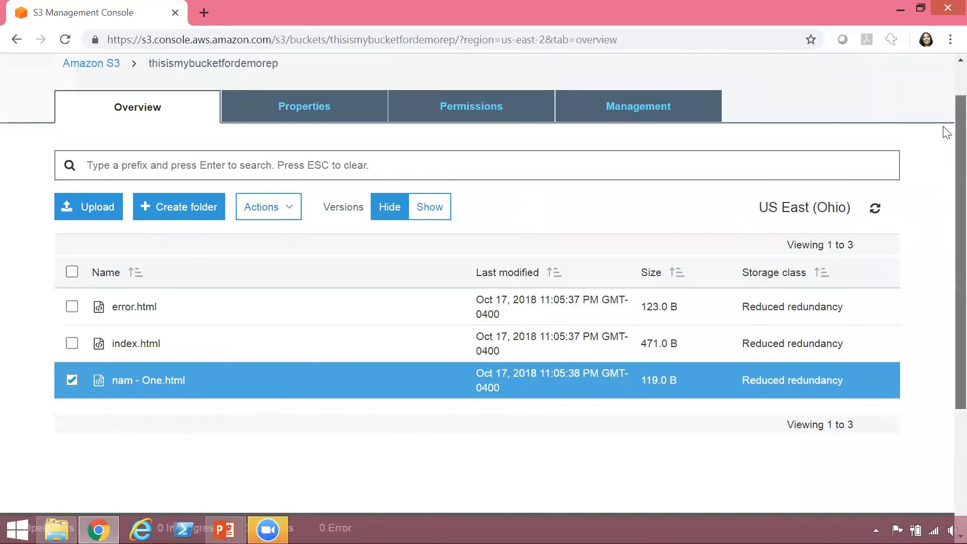
Upload nam - One.html and nam - Two.html from the Static Website folder to the source bucket thisismybucketfordemo
click(104, 112)
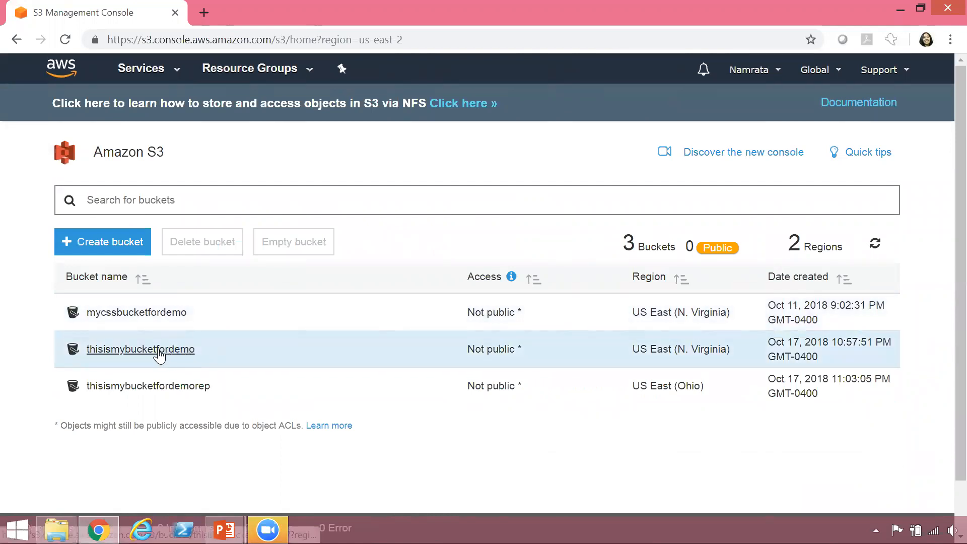
click(159, 355)
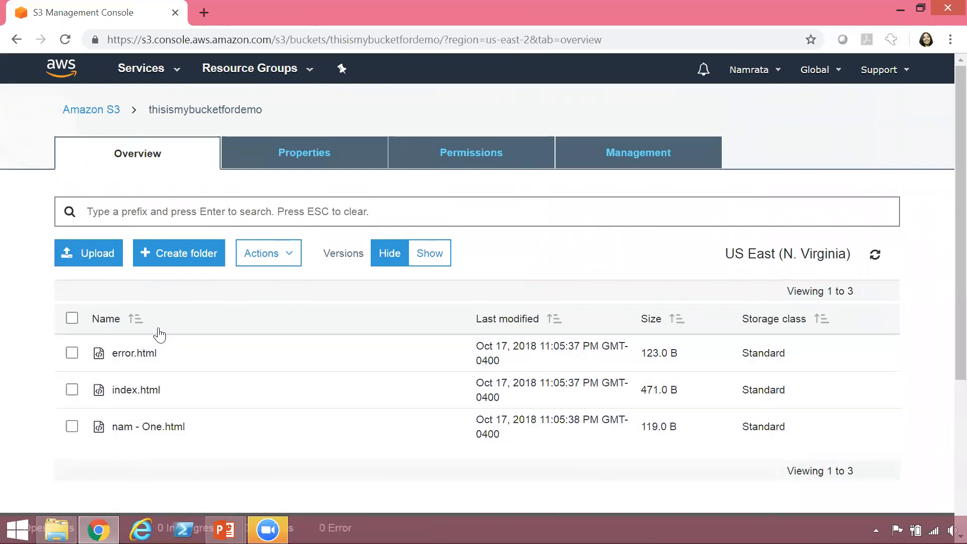
click(97, 263)
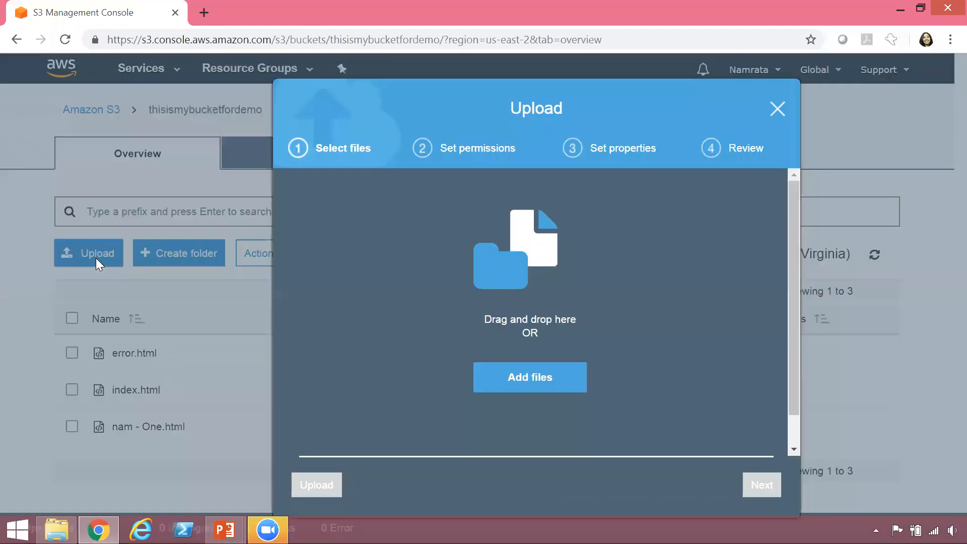
click(538, 378)
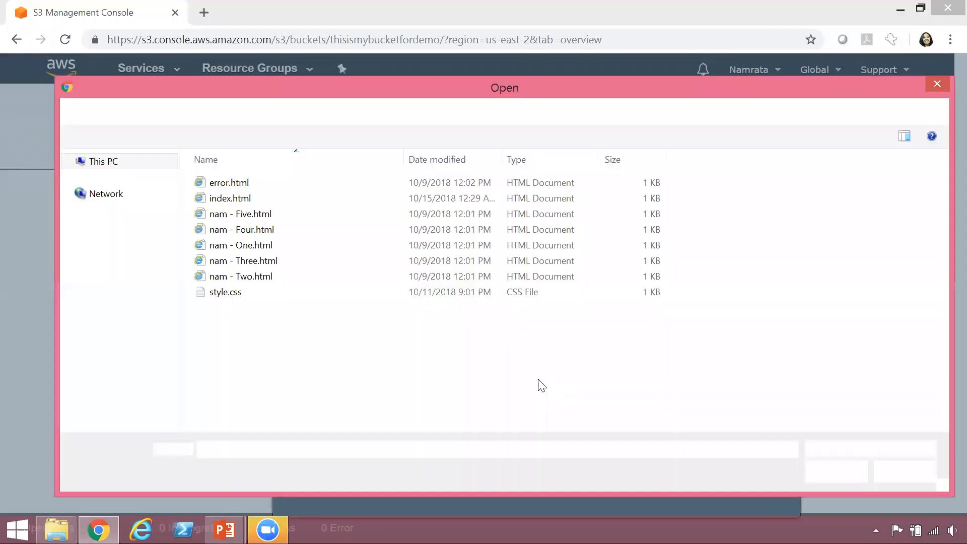
click(275, 246)
ctrl+click(276, 273)
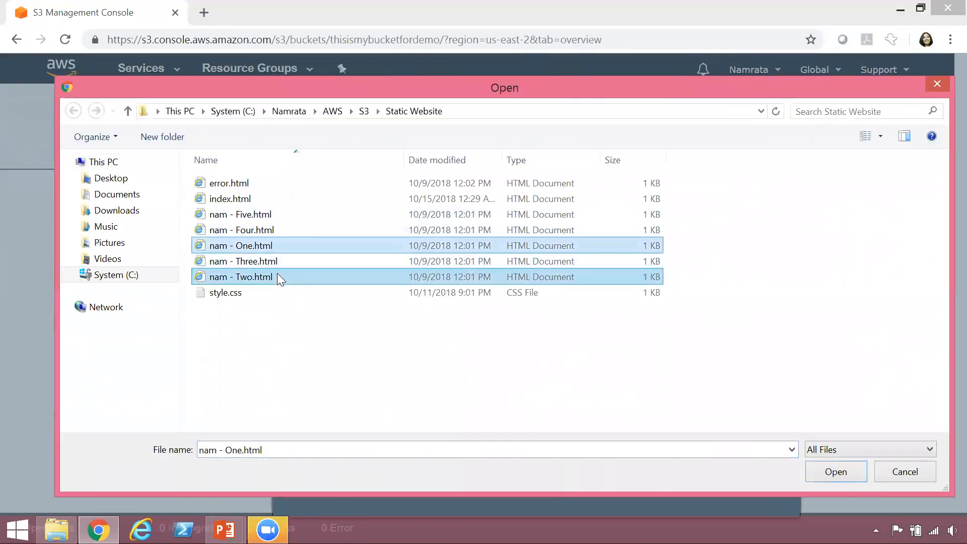
click(840, 476)
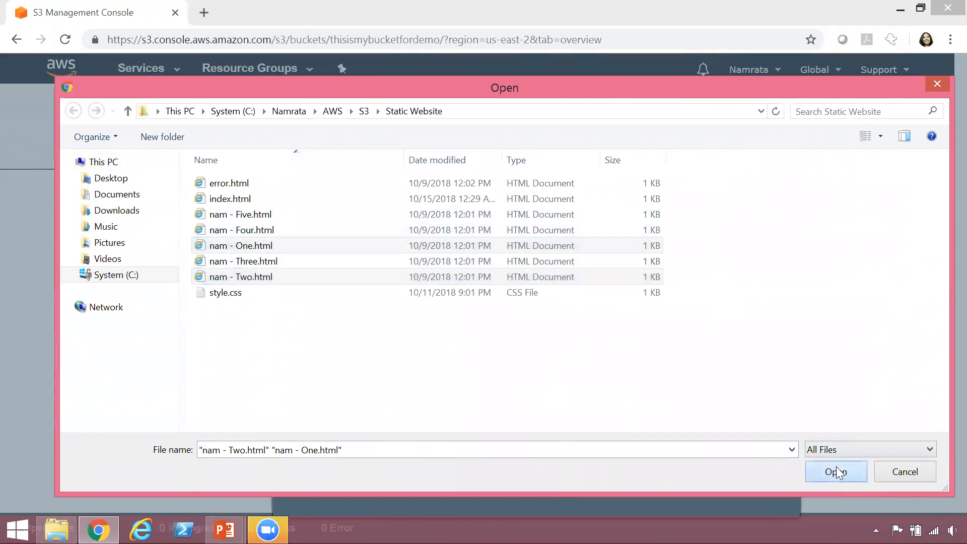
drag(793, 382, 803, 438)
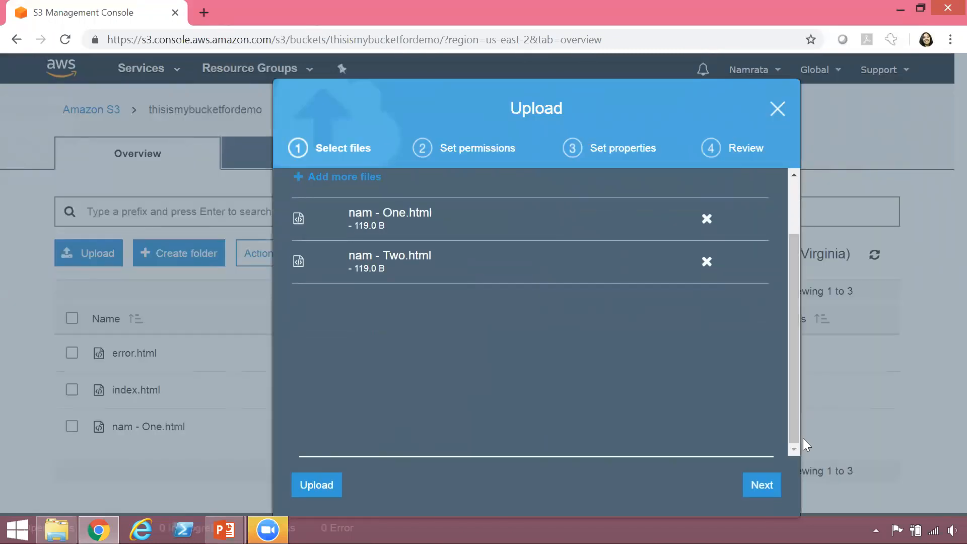
click(316, 484)
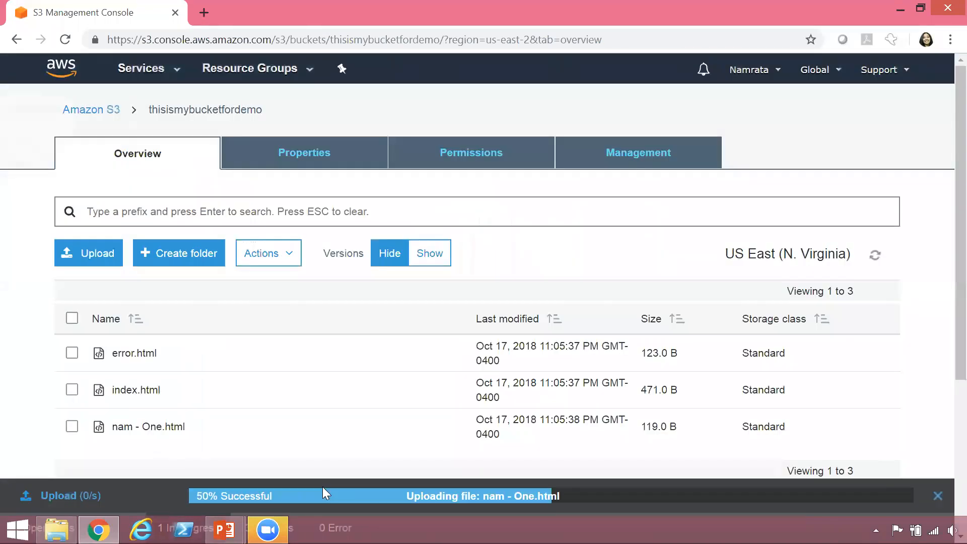
Check the uploaded objects in the source bucket and review the scope, storage class and priority of its replication rules
scroll(946, 328, down, 3)
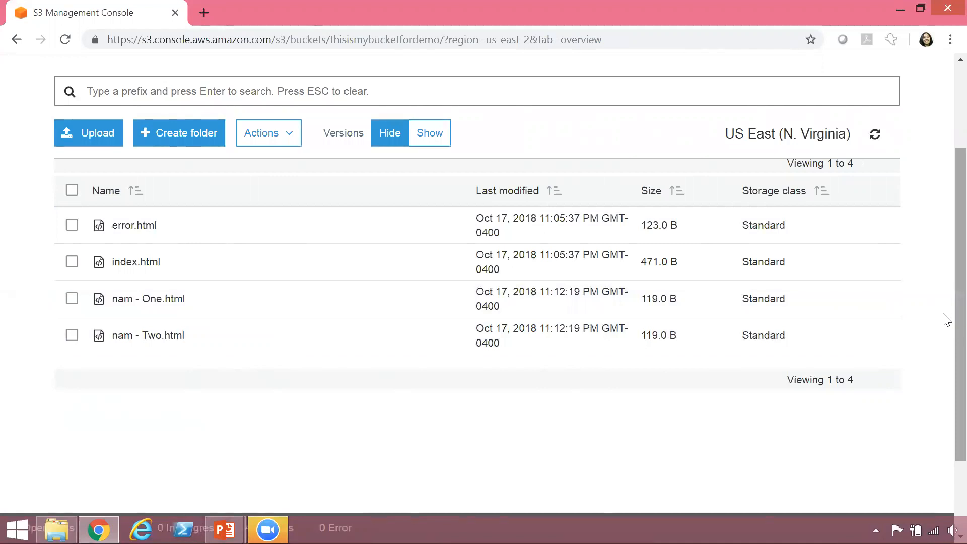
scroll(945, 320, up, 2)
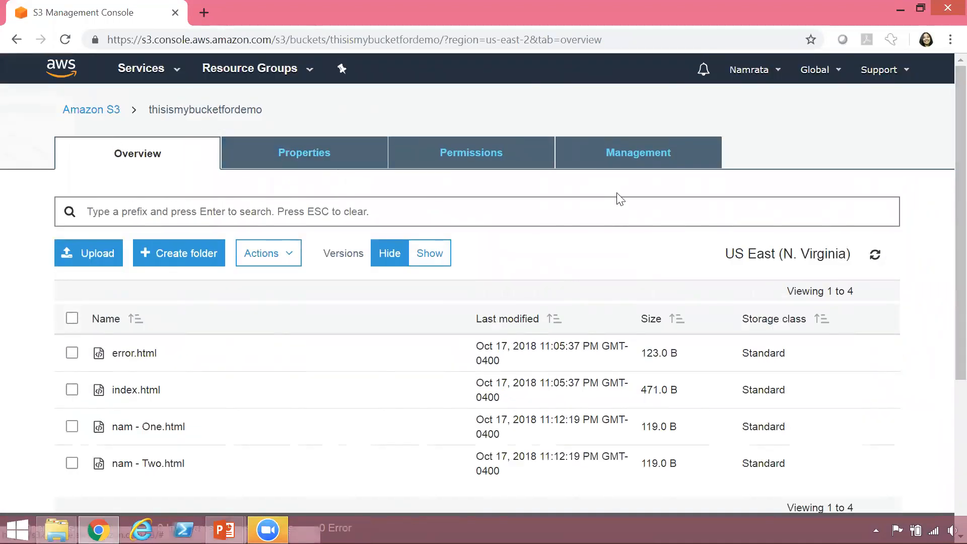
click(623, 156)
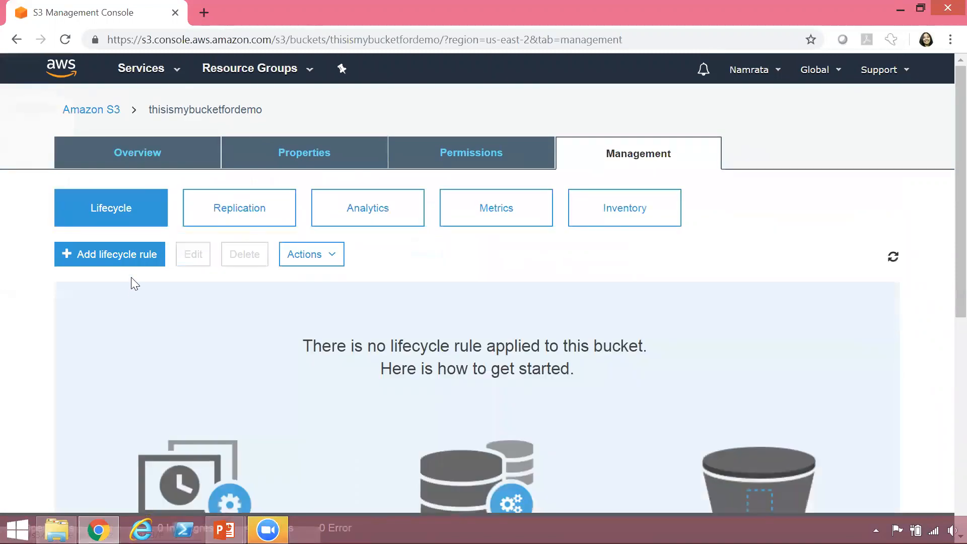
click(255, 222)
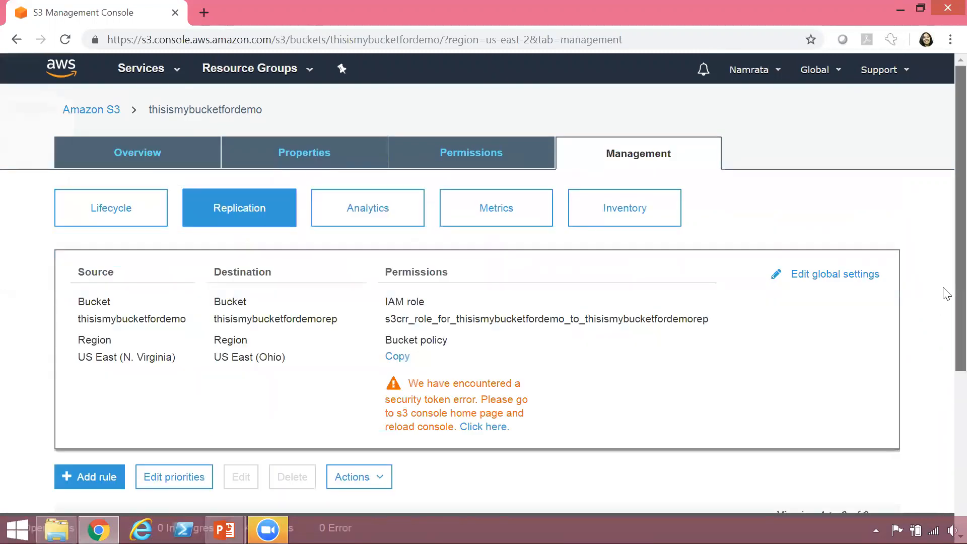
drag(956, 289, 947, 405)
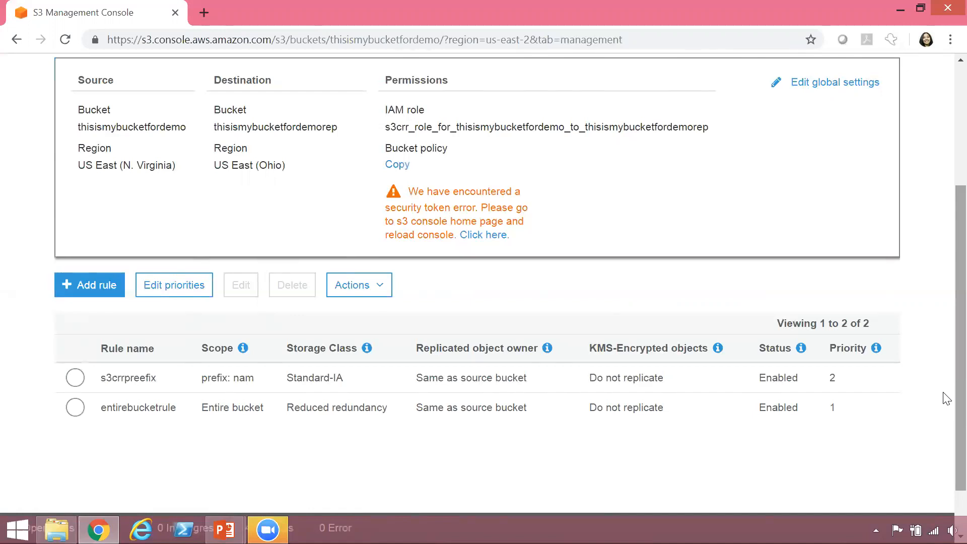
scroll(945, 398, up, 4)
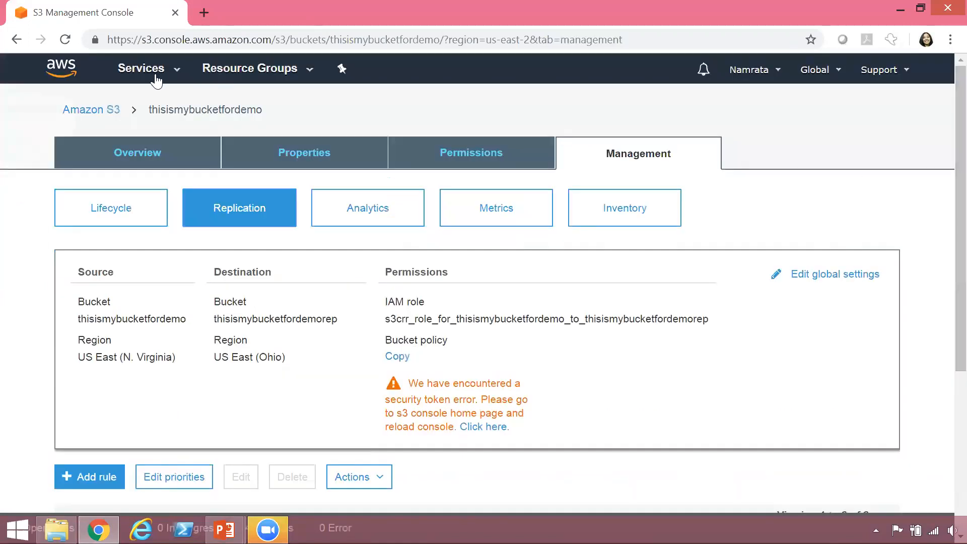
Reopen the bucket thisismybucketfordemorep and refresh it to examine the storage classes of the replicated nam objects
click(97, 116)
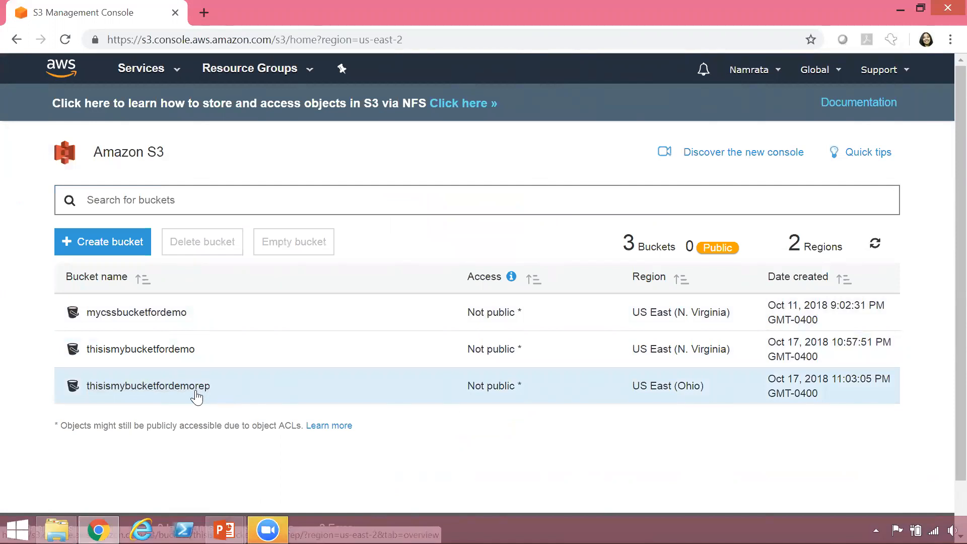
click(192, 387)
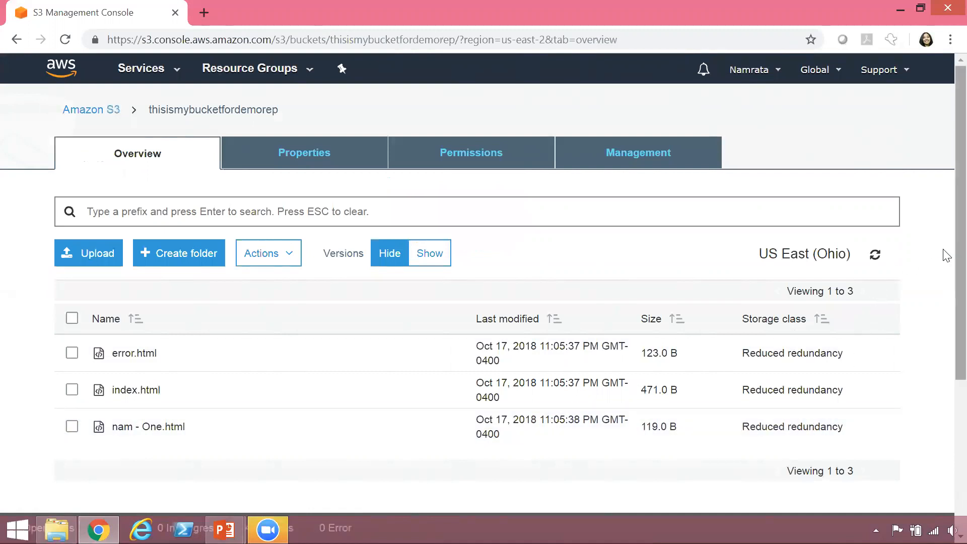
scroll(943, 264, down, 1)
click(873, 215)
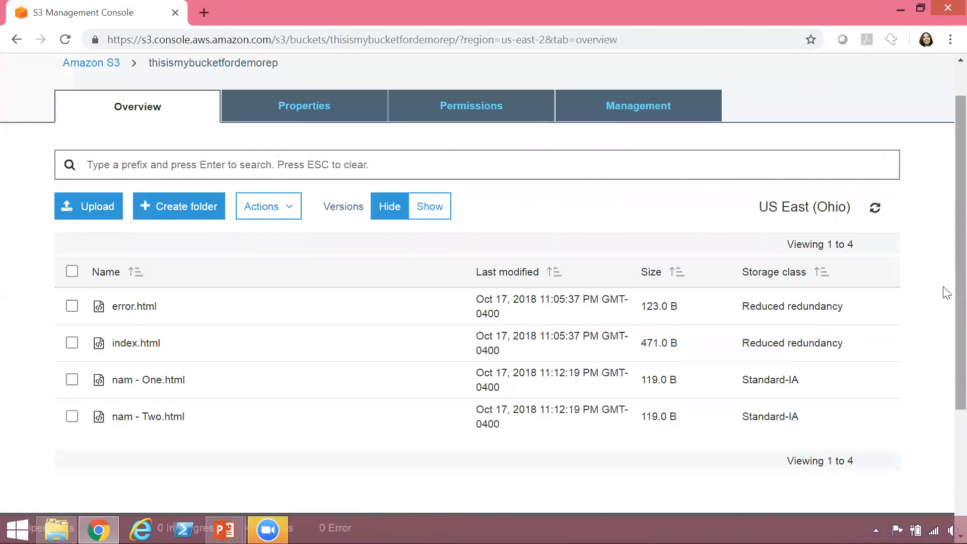
scroll(944, 302, down, 1)
scroll(945, 335, down, 1)
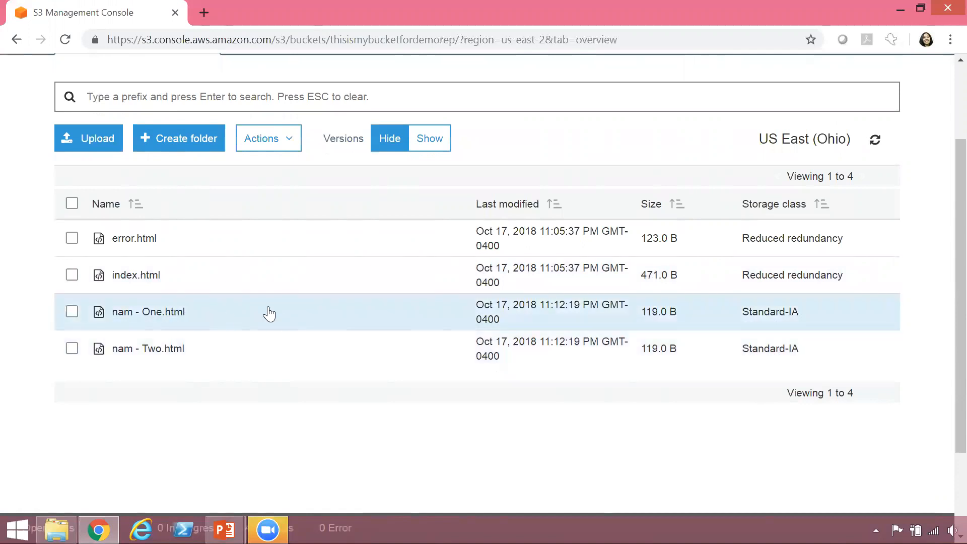
Inspect the versions of the replicated nam - One.html, close its details and refresh the destination bucket's object list
click(269, 313)
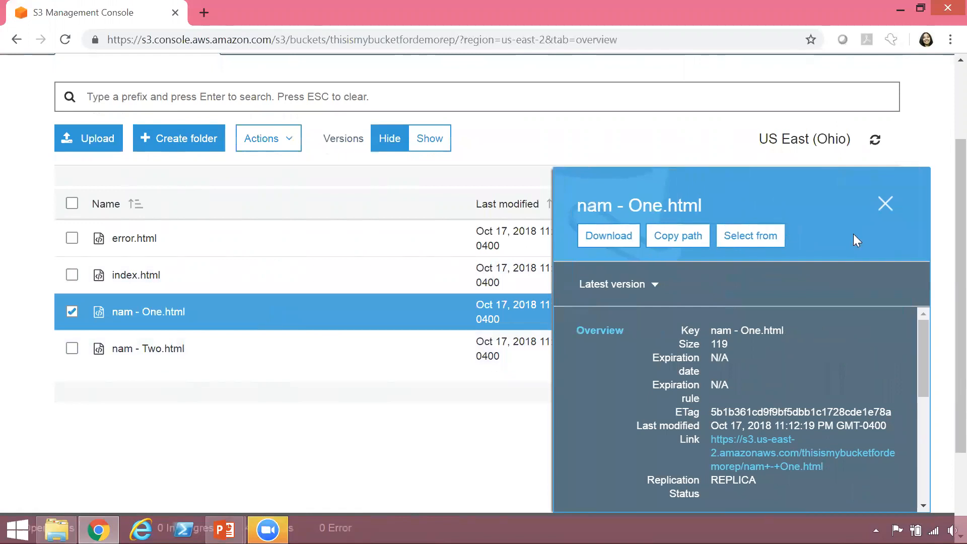
mouse_move(943, 242)
mouse_down()
mouse_move(943, 262)
mouse_move(943, 240)
mouse_up()
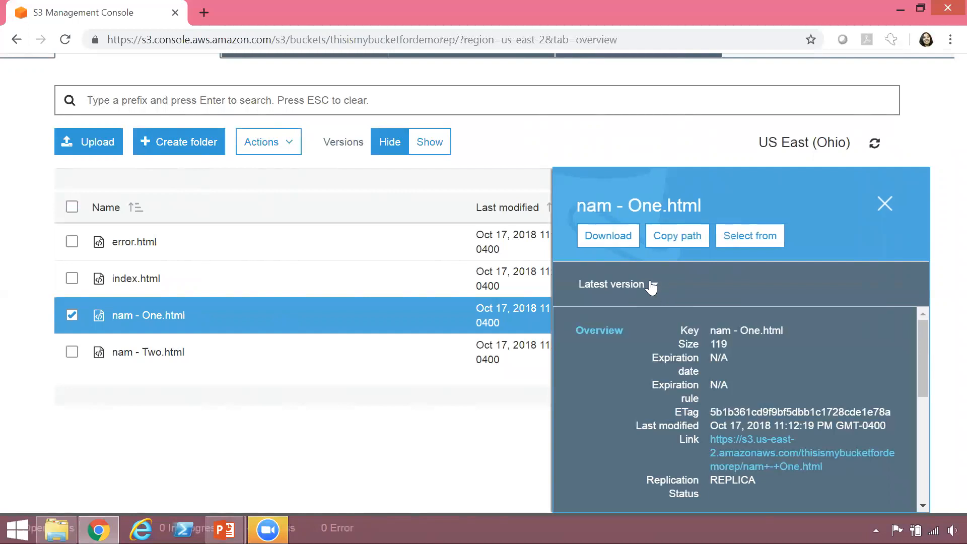
click(650, 285)
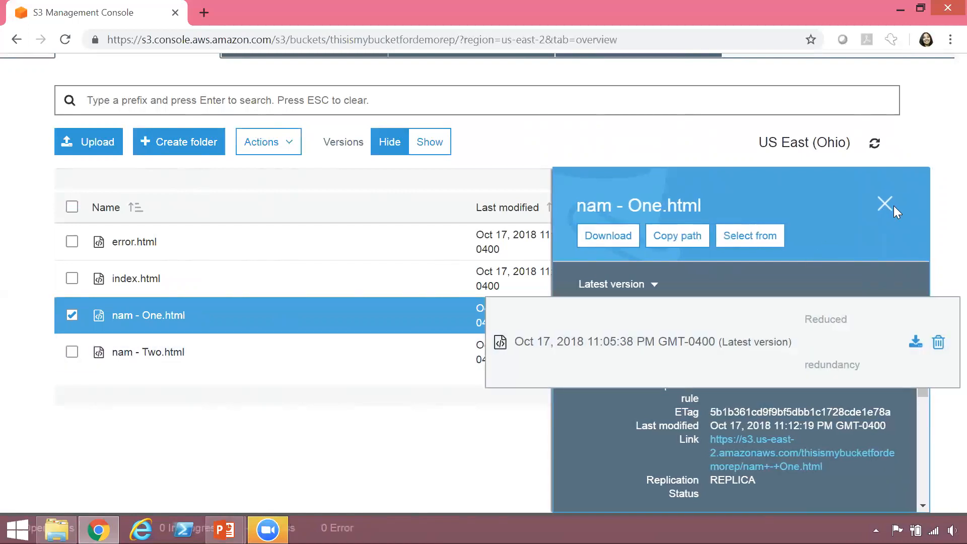
click(885, 211)
click(875, 147)
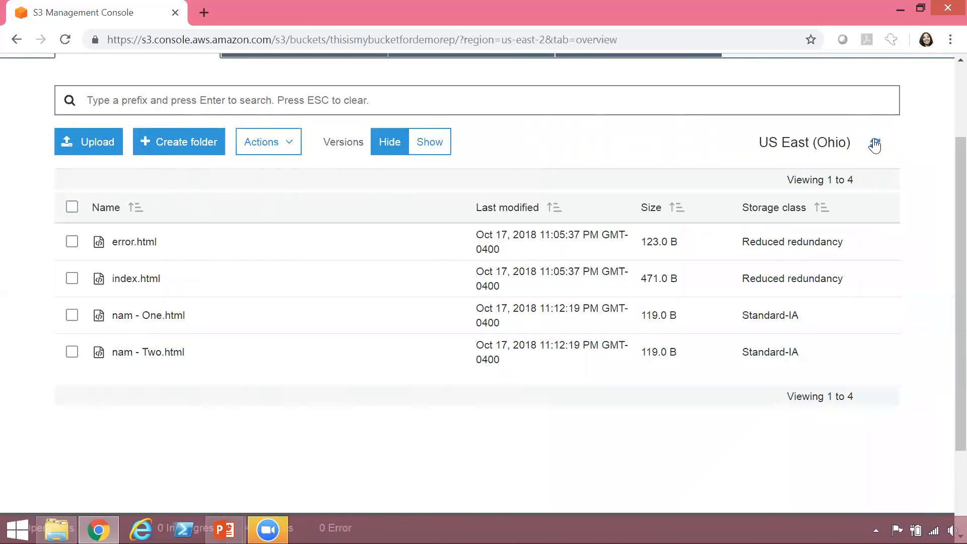
Refresh the destination bucket's object list and check the version storage class of nam - One.html in its details
click(875, 146)
click(281, 328)
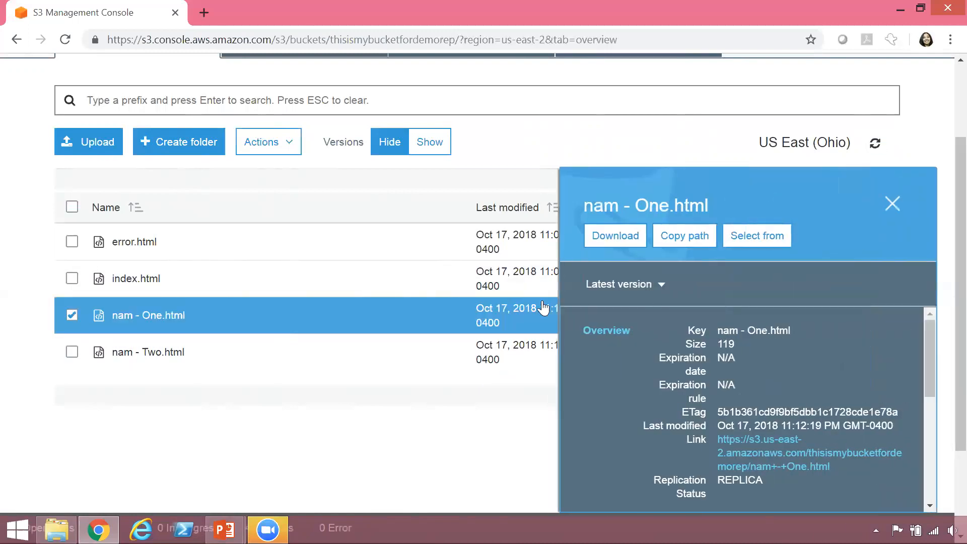
click(653, 289)
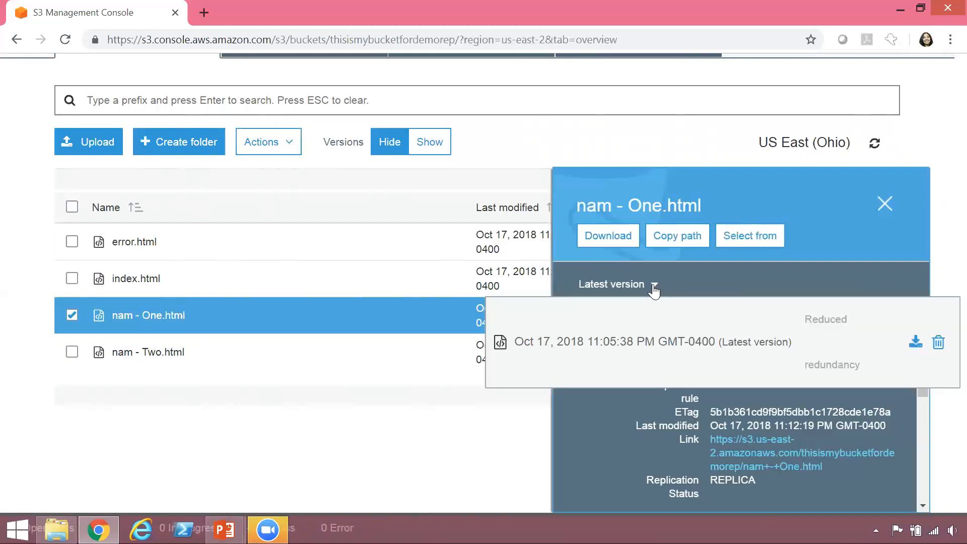
click(884, 204)
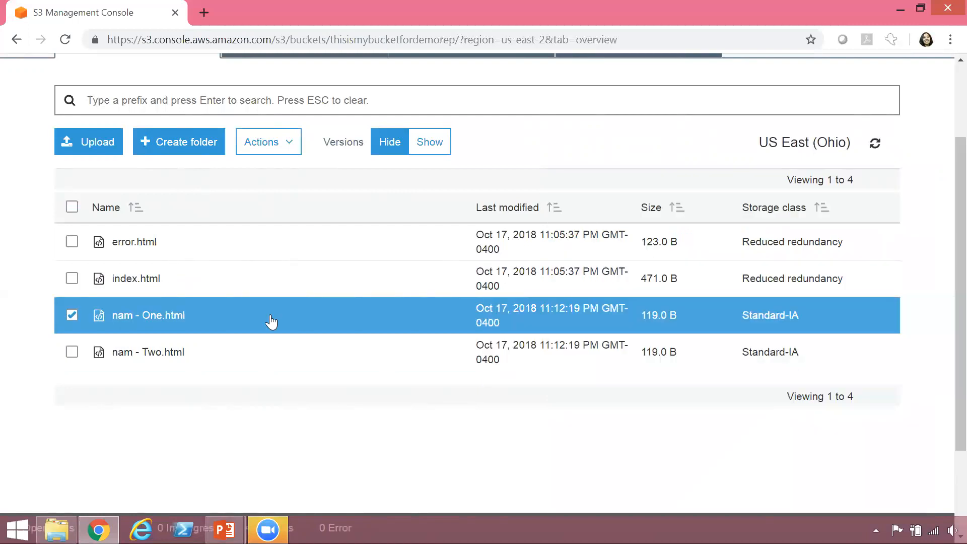
Open the full object page of nam - One.html, inspect its version list and return to the bucket thisismybucketfordemorep
click(149, 316)
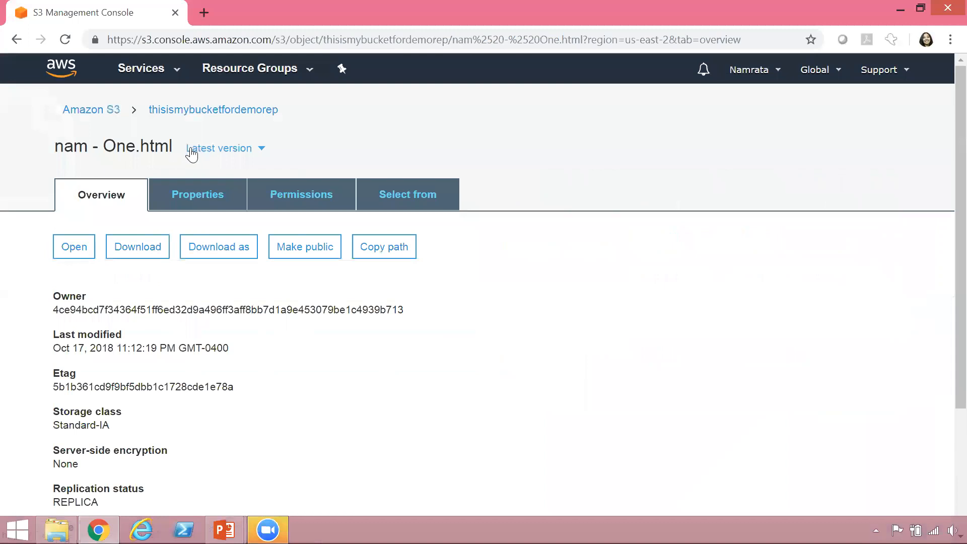
click(260, 150)
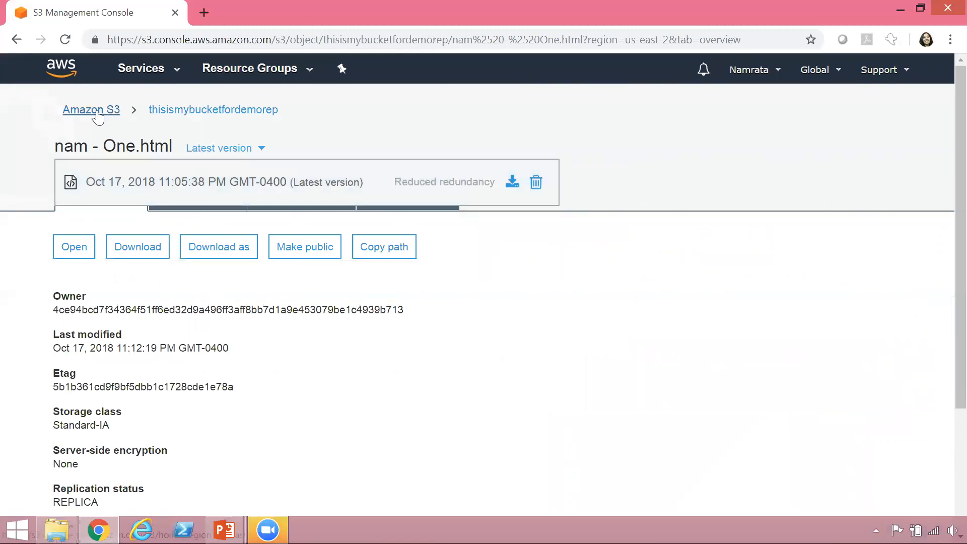
click(187, 108)
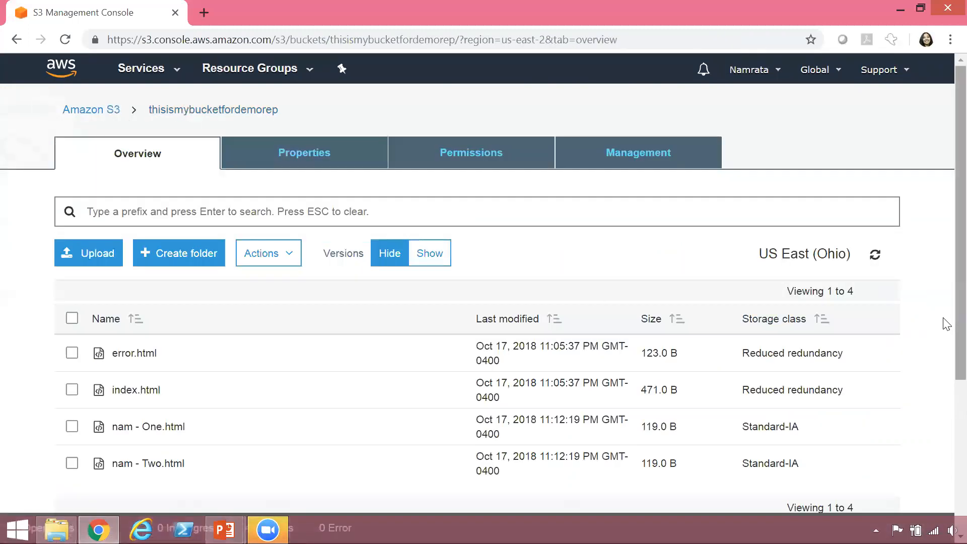
Refresh the bucket's object list again, recheck the versions of nam - One.html and close its details
scroll(944, 352, down, 2)
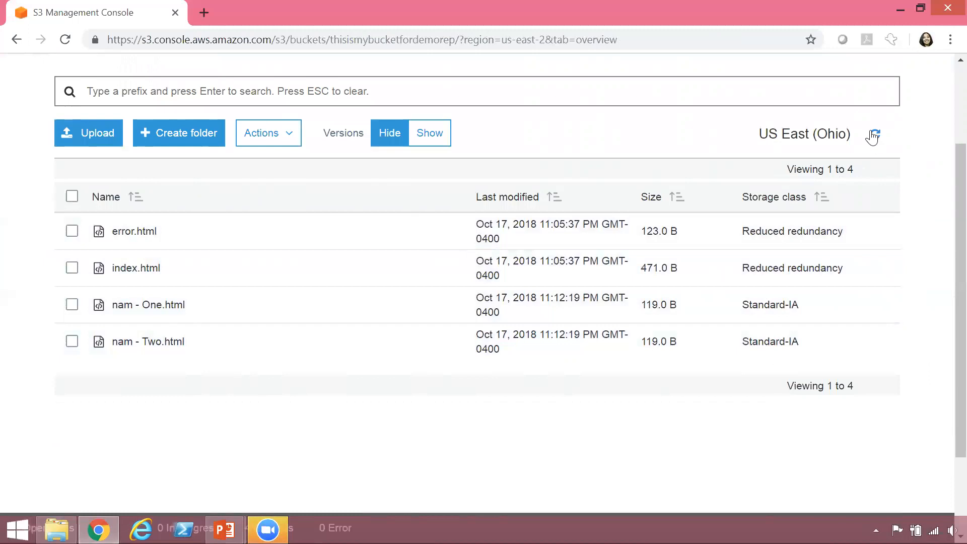
click(872, 136)
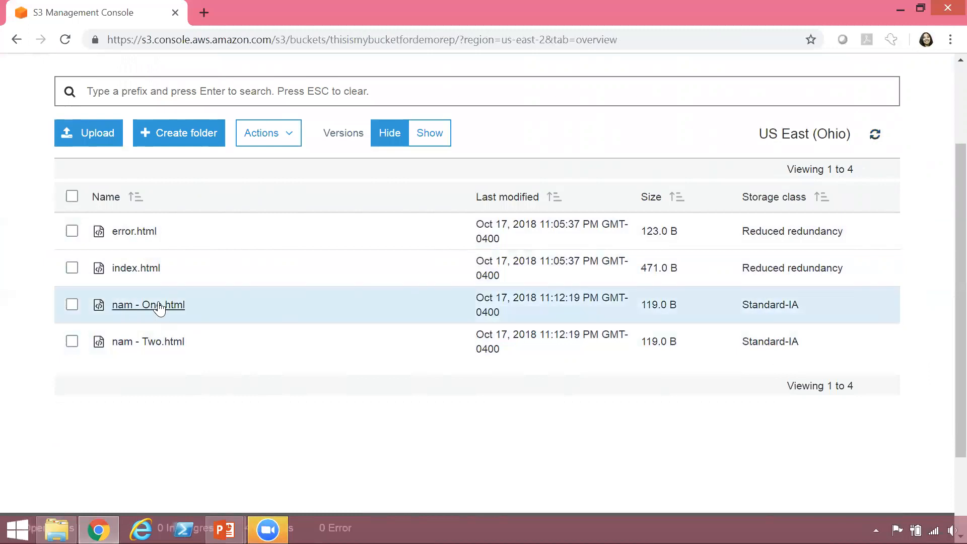
click(297, 308)
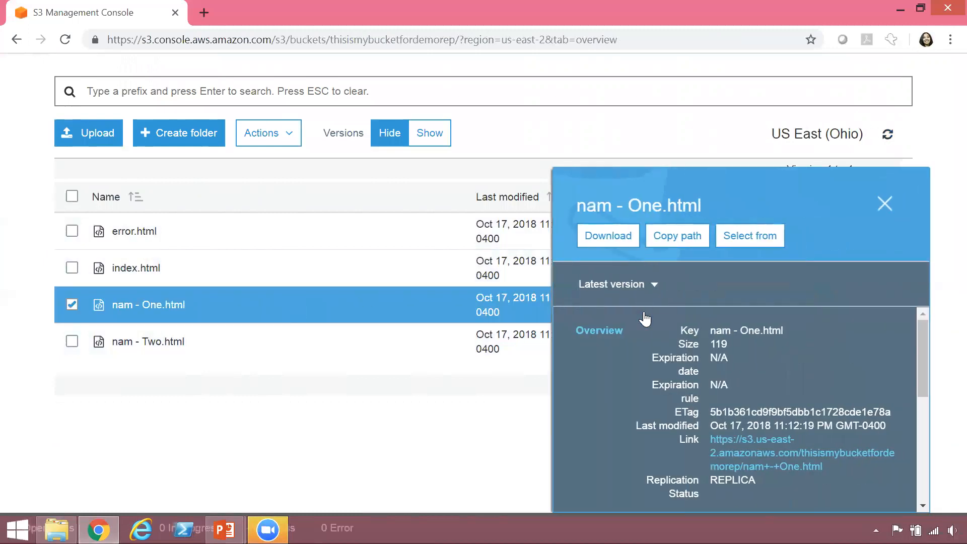
click(654, 287)
click(654, 286)
click(885, 205)
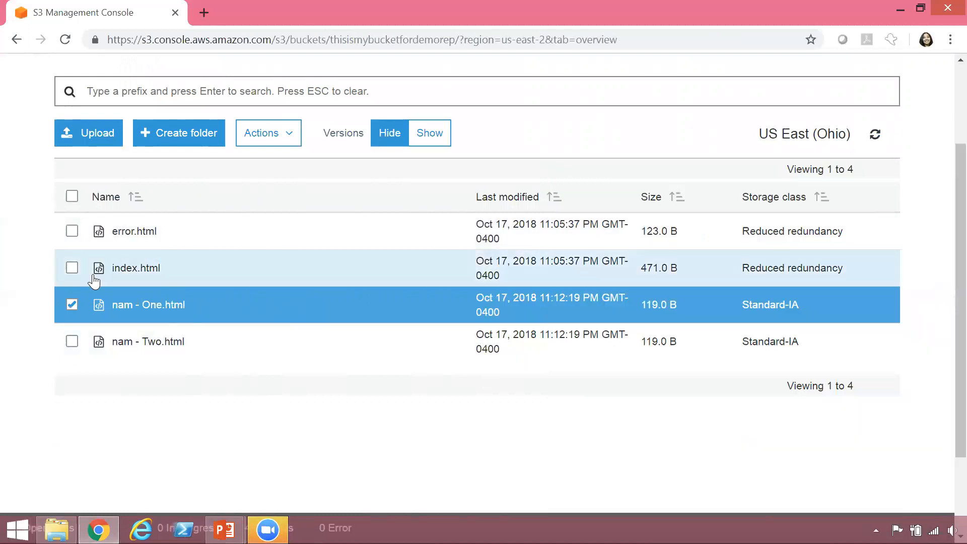
Inspect the version of nam - Two.html for comparison, close its details and refresh the object list
click(222, 338)
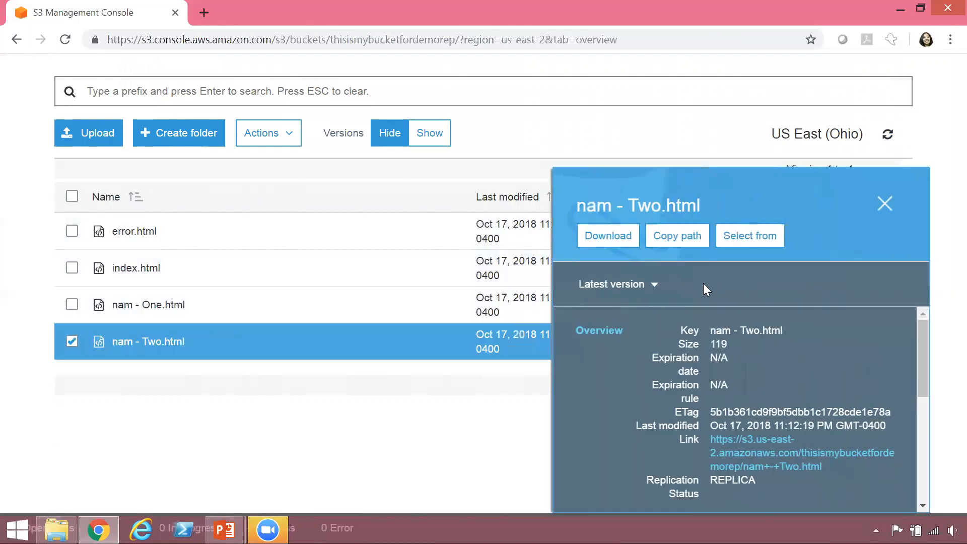
click(654, 285)
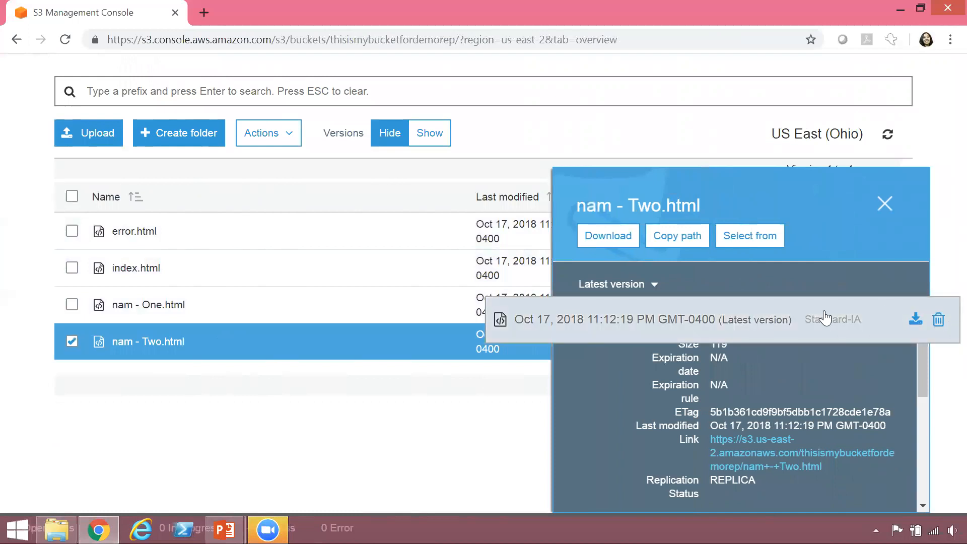
click(884, 205)
click(875, 135)
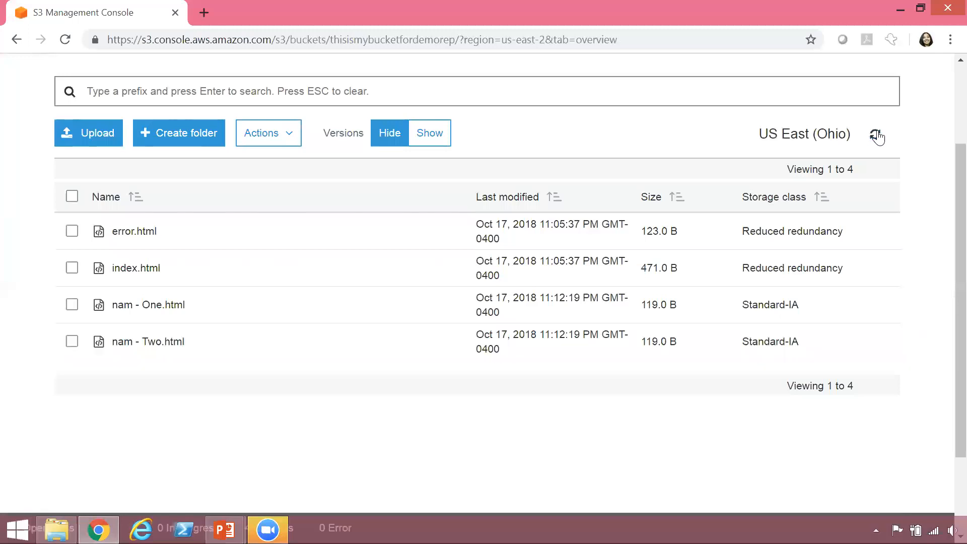
Review the version date and storage class of nam - One.html once more and close its details
click(254, 308)
click(654, 286)
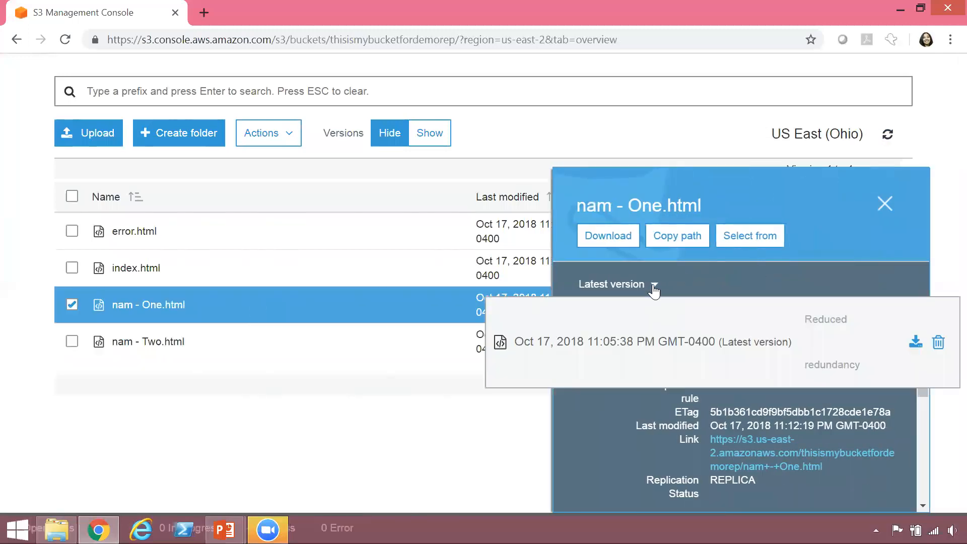
click(653, 287)
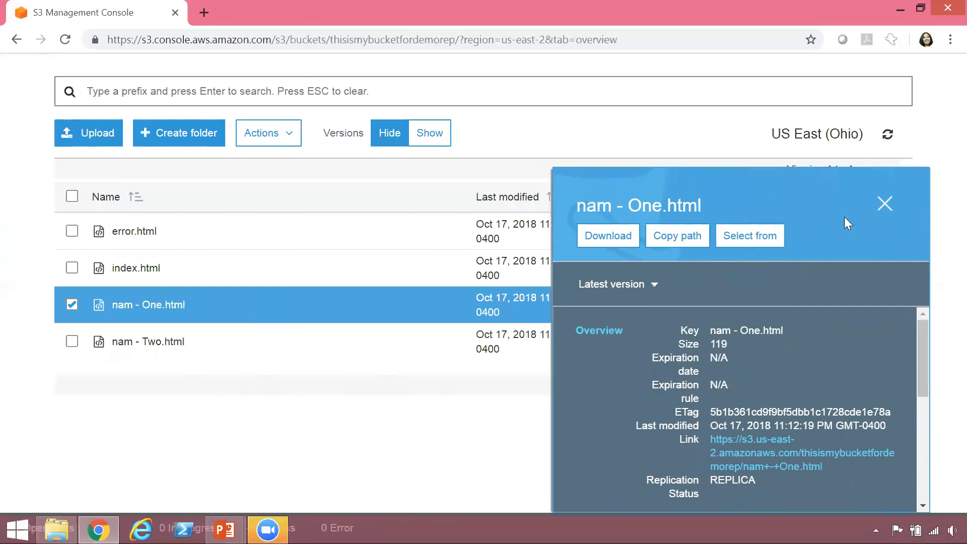
click(882, 205)
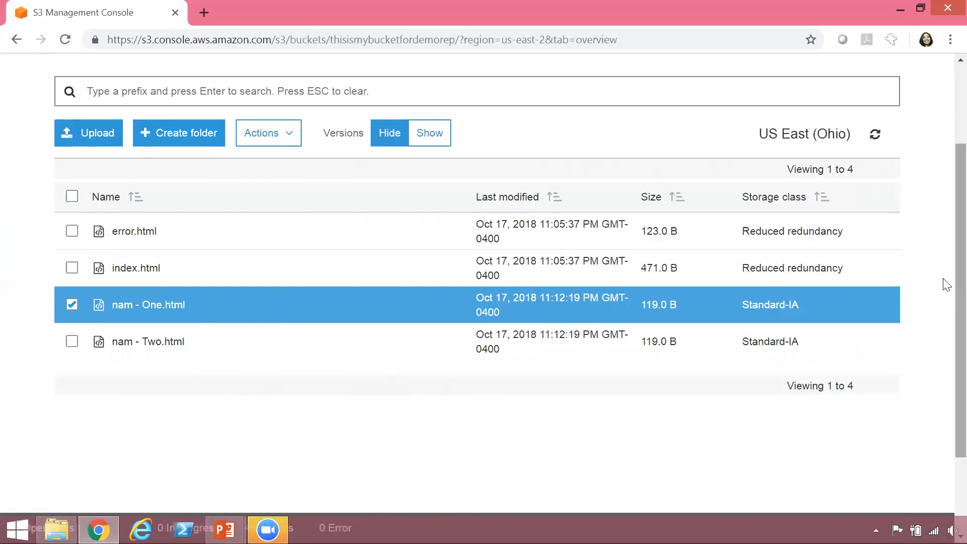
Refresh the list of all buckets, reopen thisismybucketfordemorep and verify the version storage class of nam - One.html
scroll(941, 158, up, 3)
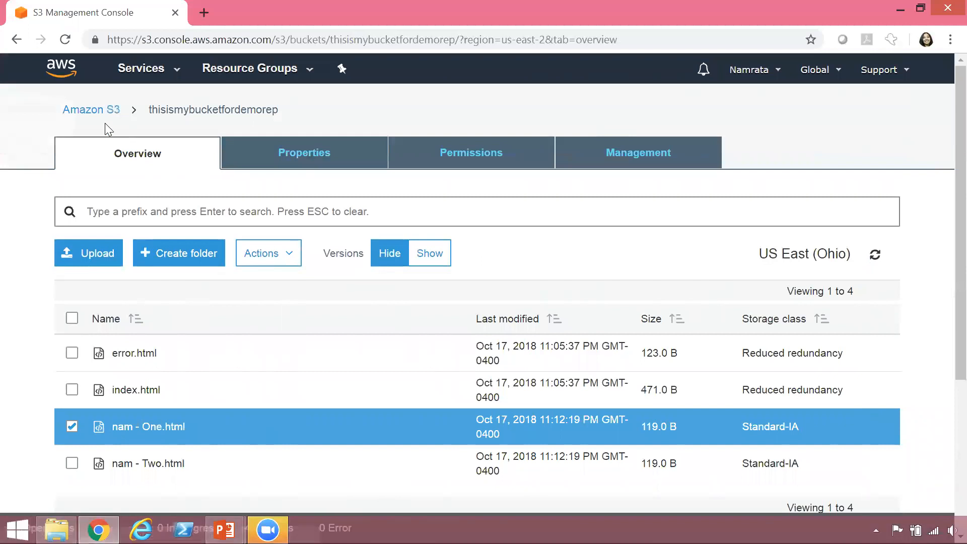
click(104, 109)
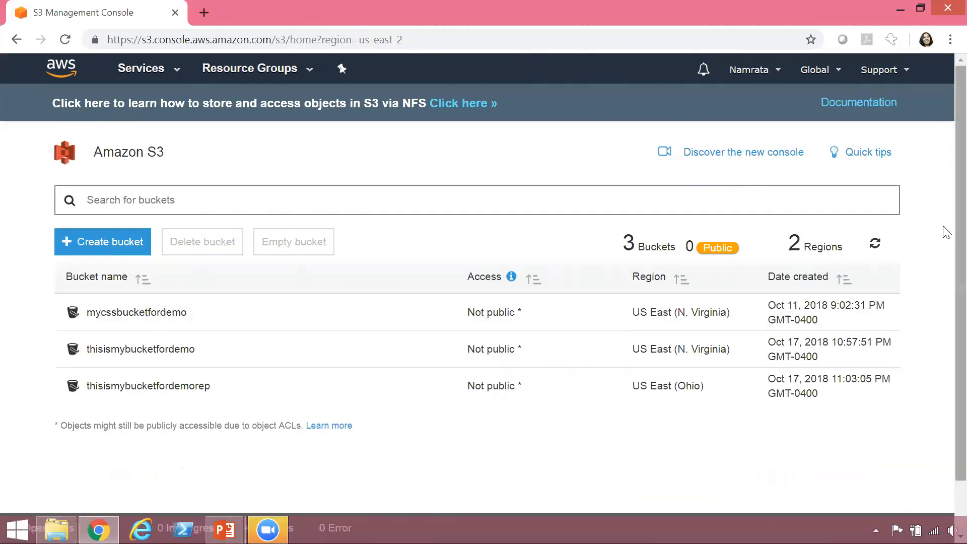
click(874, 246)
scroll(942, 267, down, 2)
click(191, 327)
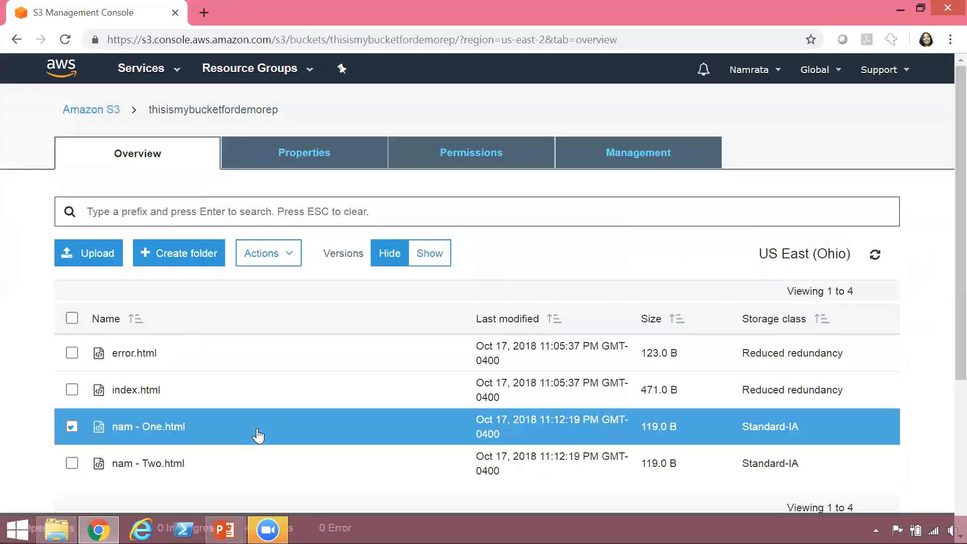
click(254, 436)
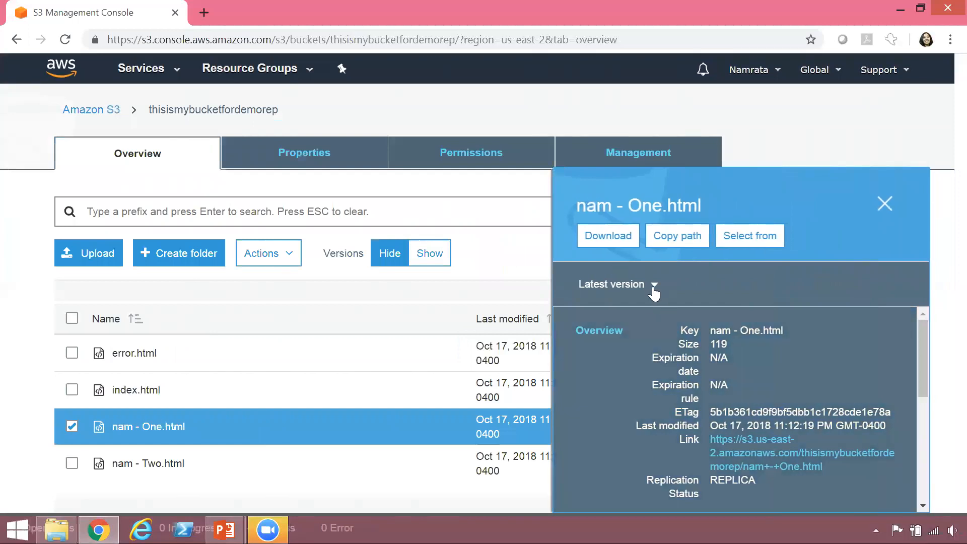
click(654, 285)
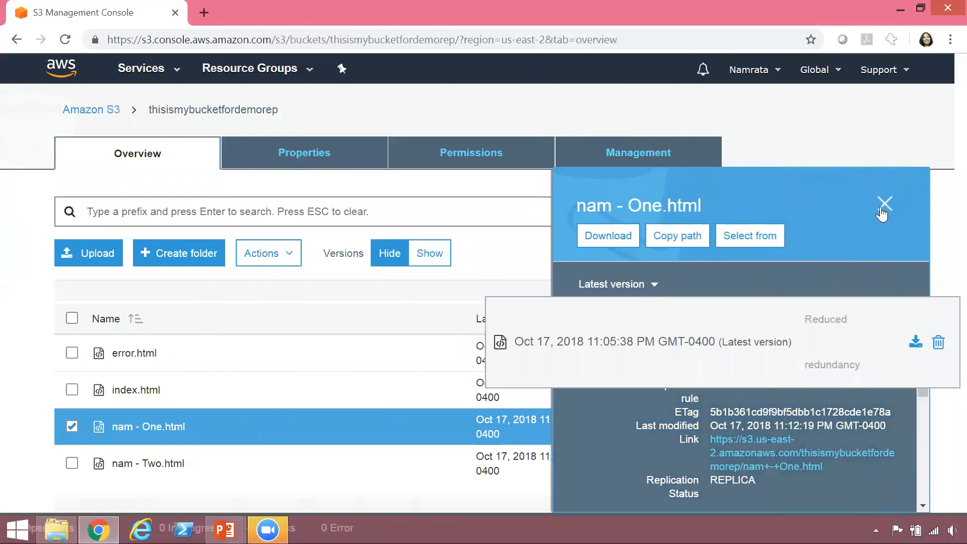
click(884, 204)
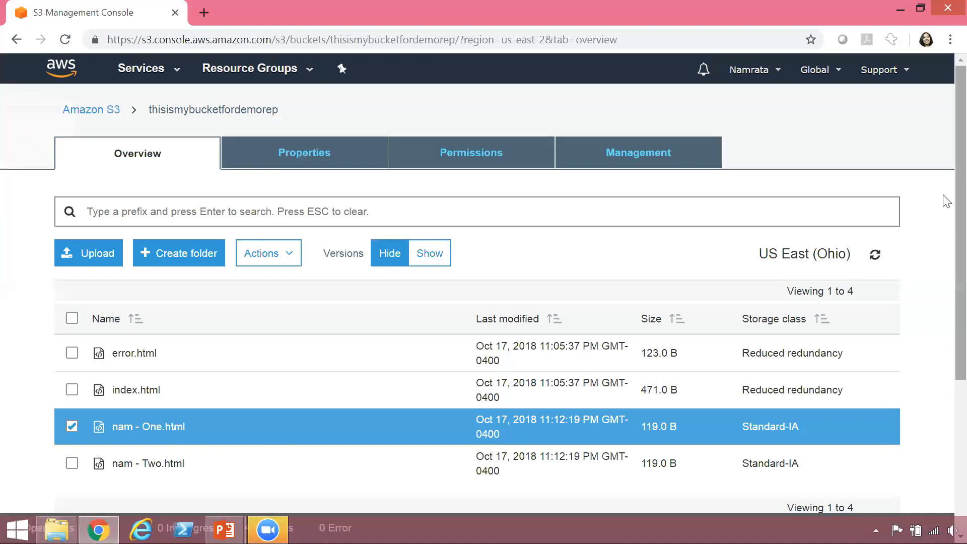
Return to the bucket list, open the source bucket thisismybucketfordemo and display its replication rules
click(94, 111)
scroll(943, 282, down, 1)
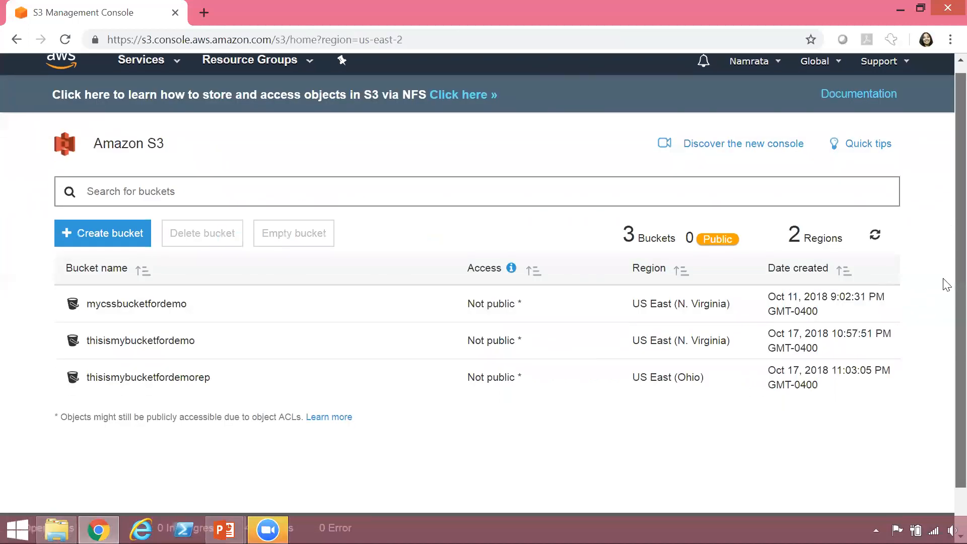
scroll(943, 282, up, 1)
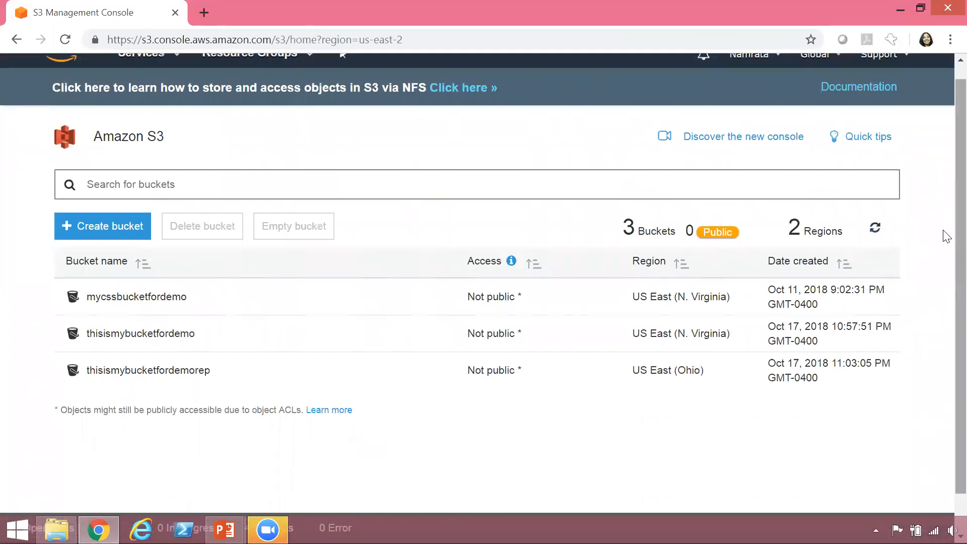
scroll(946, 295, down, 1)
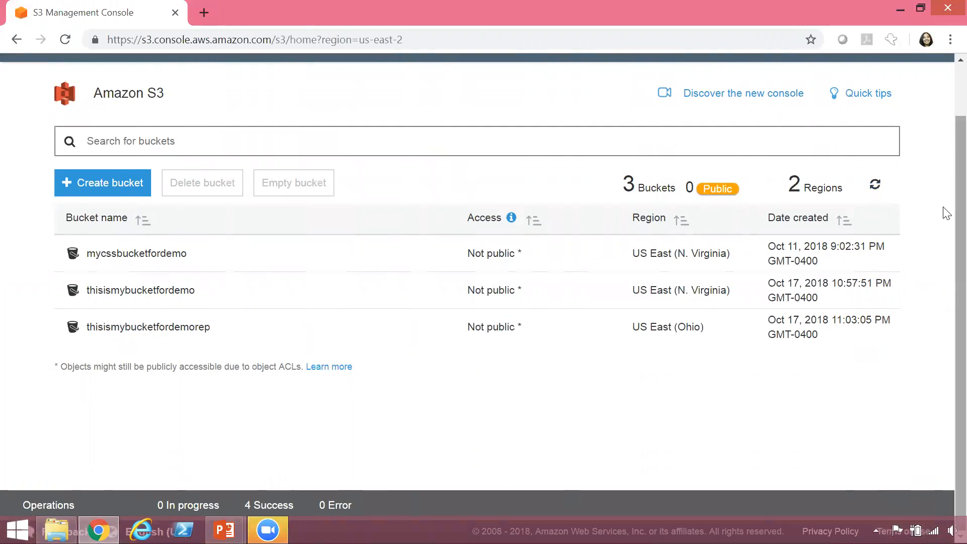
scroll(946, 213, up, 2)
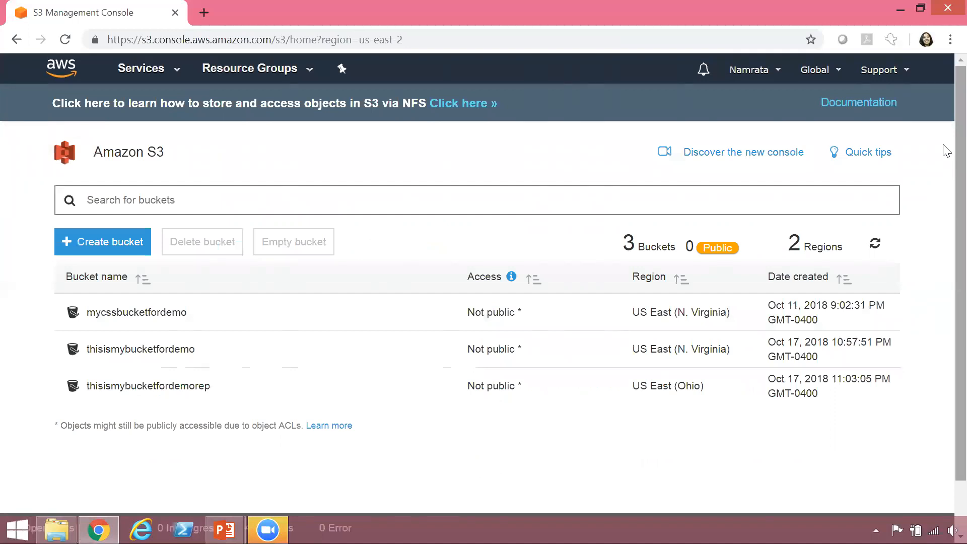
click(168, 350)
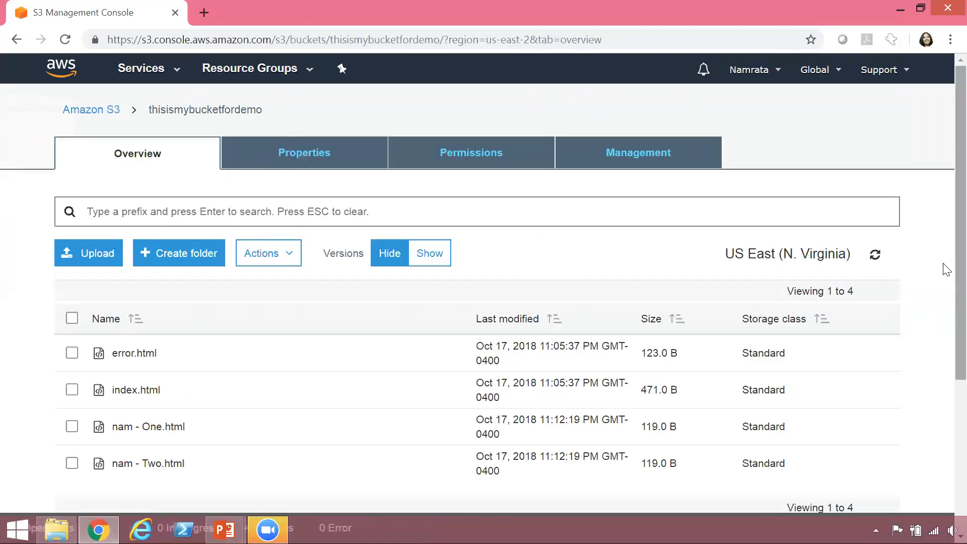
scroll(944, 277, down, 1)
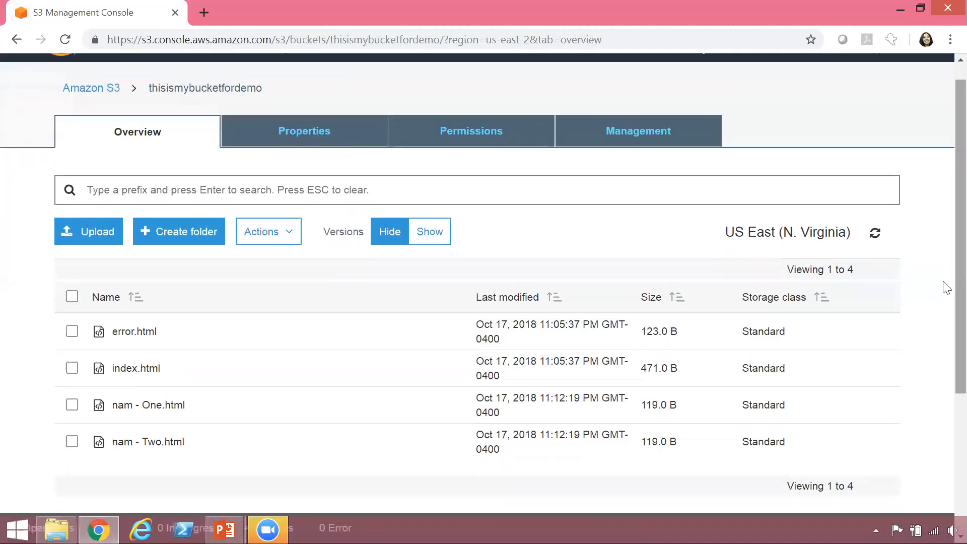
click(665, 136)
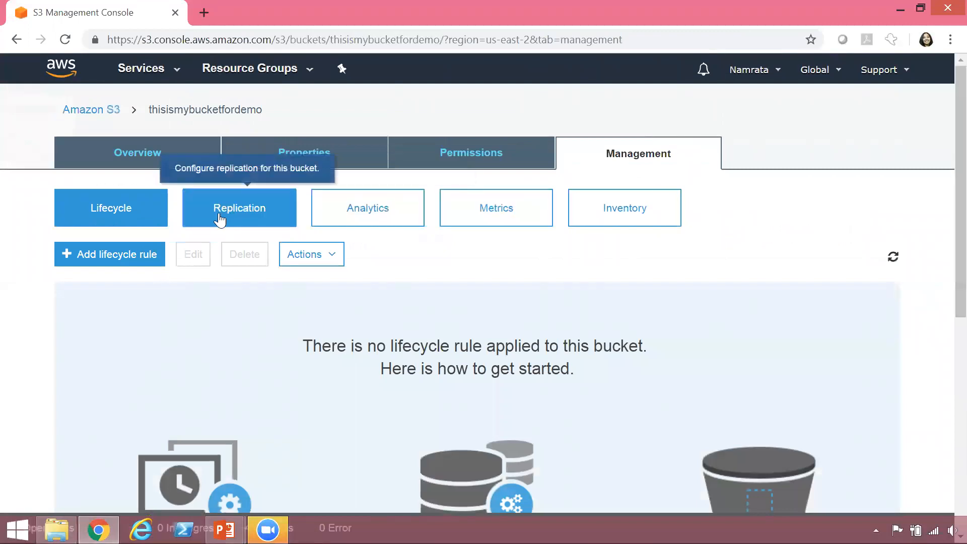
click(218, 218)
scroll(942, 252, down, 5)
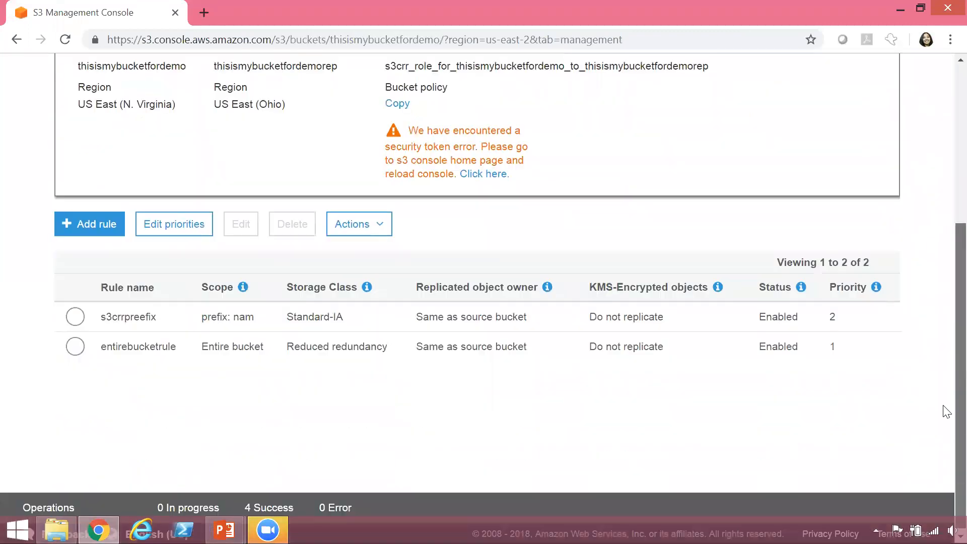
Start a new replication rule for thisismybucketfordemo and limit its source to objects with the tag env | dev
click(80, 224)
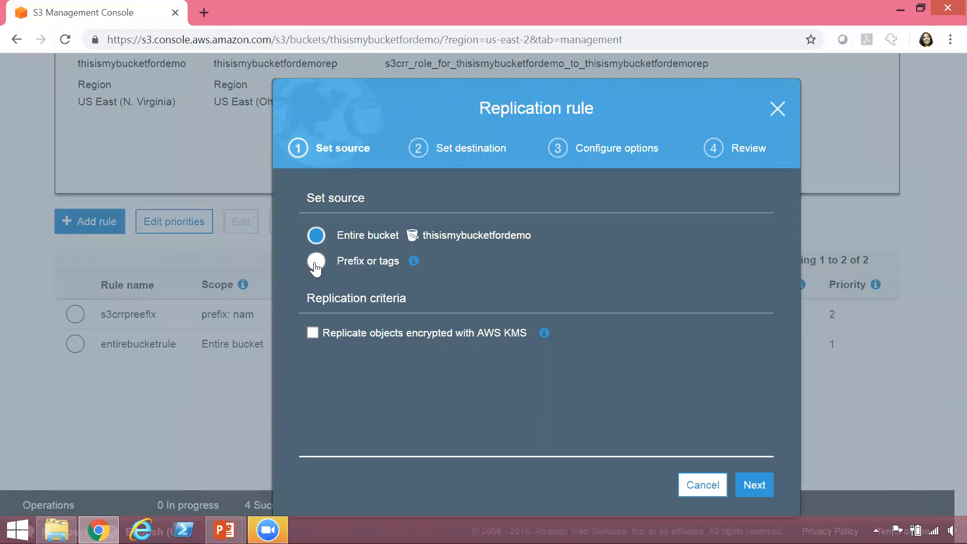
click(316, 262)
click(423, 297)
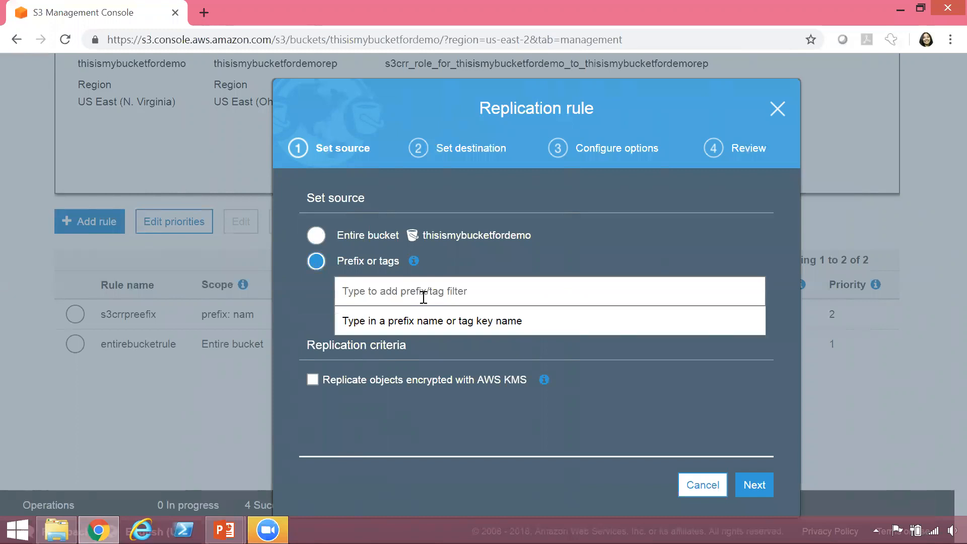
text(env)
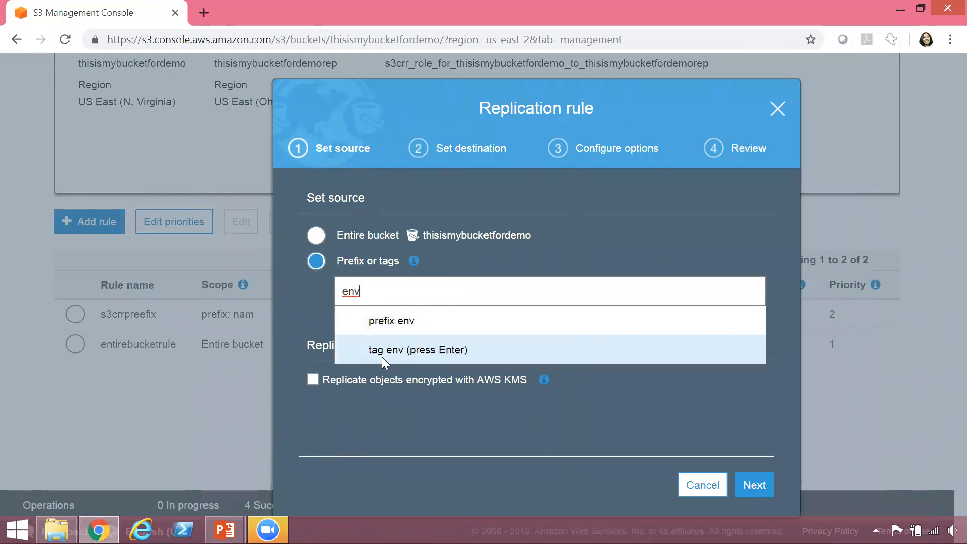
click(432, 348)
text(dev)
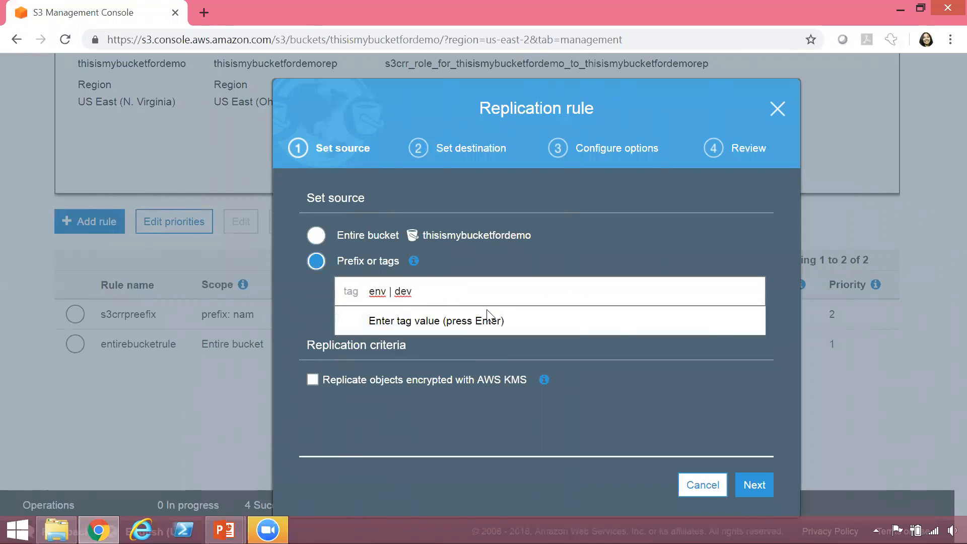
key(Return)
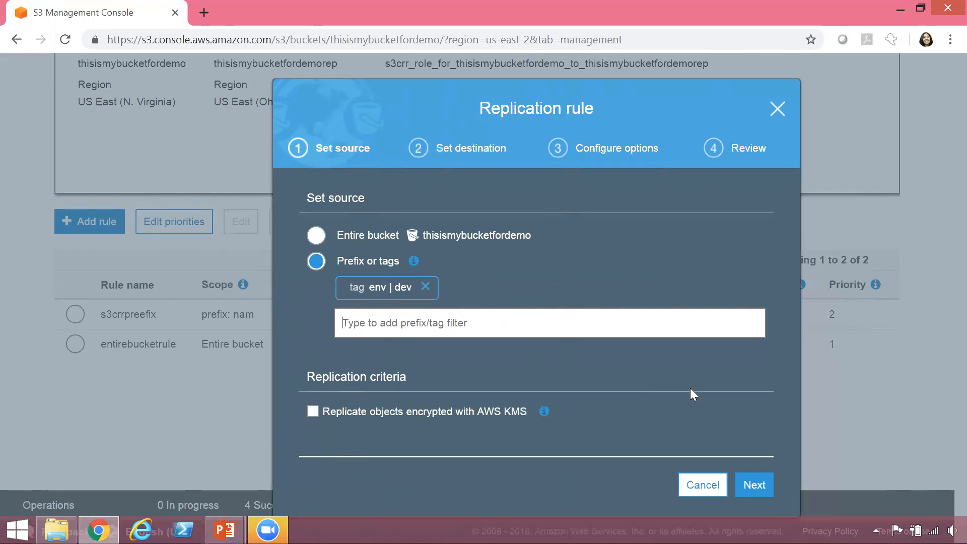
Change the storage class for the rule's replicated objects to One Zone-IA and continue to the rule options
click(754, 486)
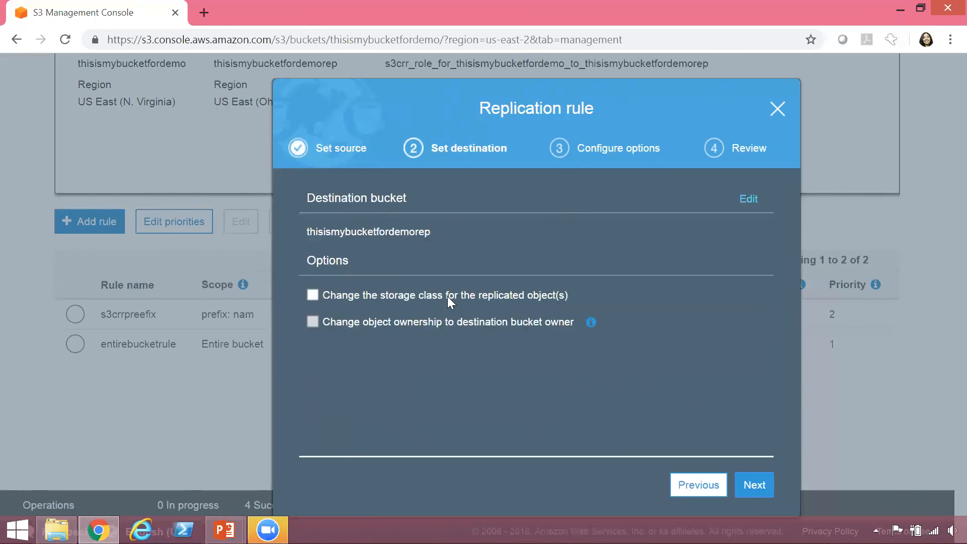
mouse_move(343, 316)
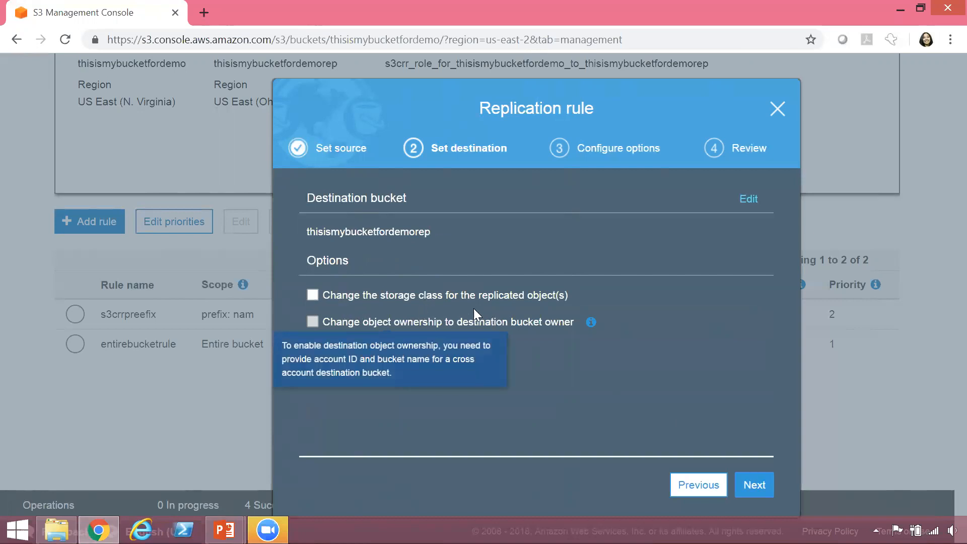
click(312, 295)
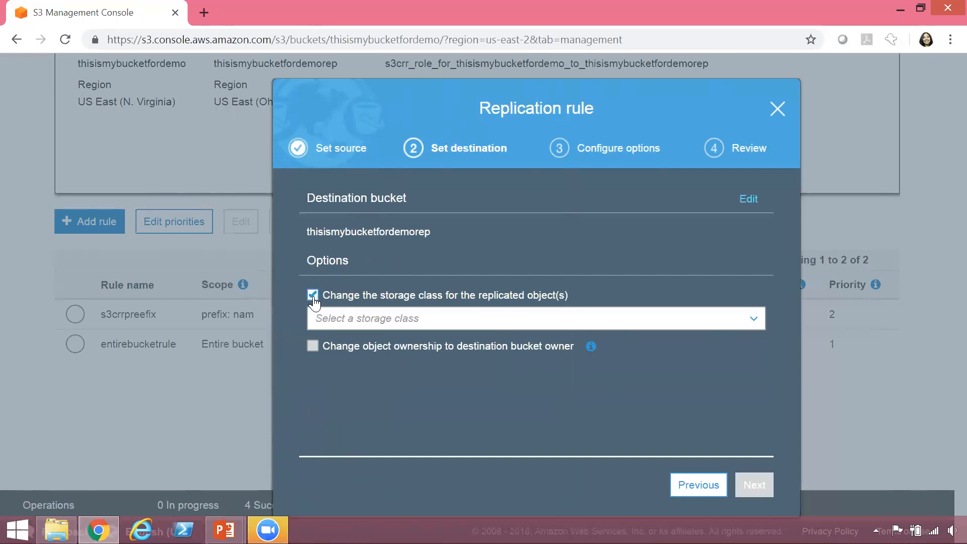
click(758, 318)
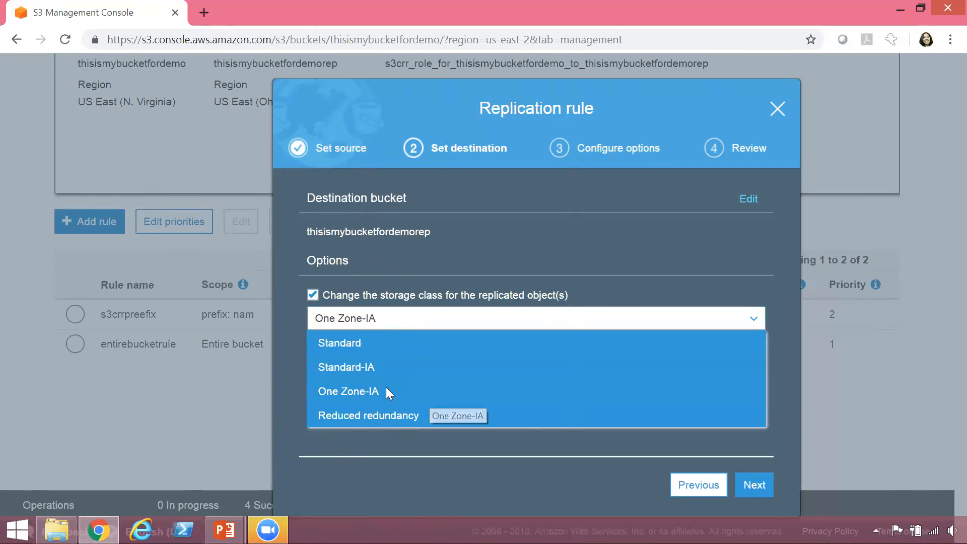
click(386, 391)
click(759, 486)
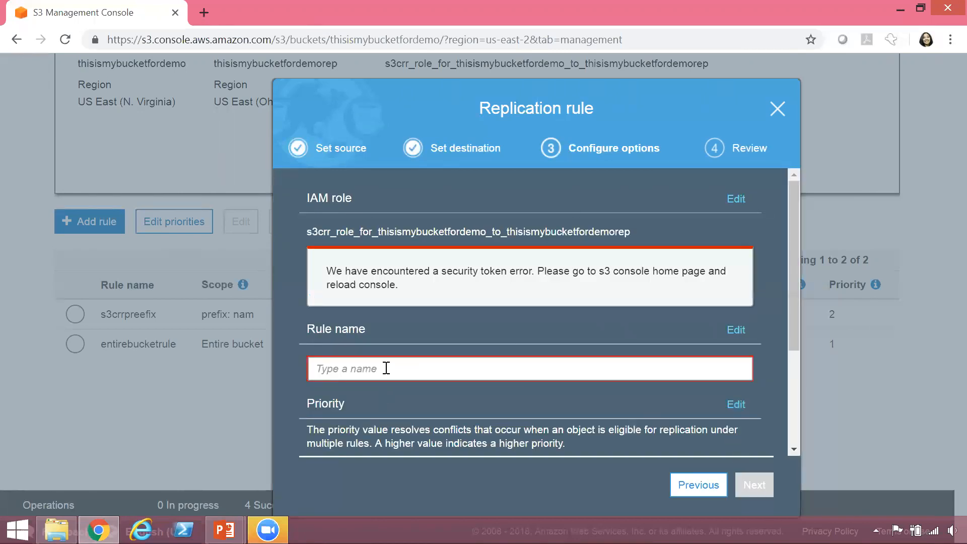
Name the replication rule s3crrtag and check its priority and status options
click(386, 368)
text(s)
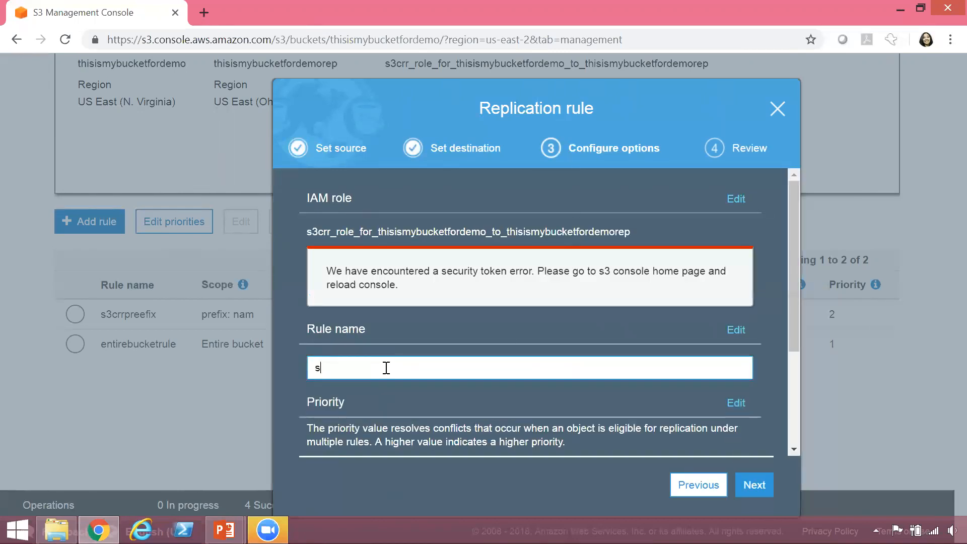
text(3crrtag)
scroll(794, 412, down, 3)
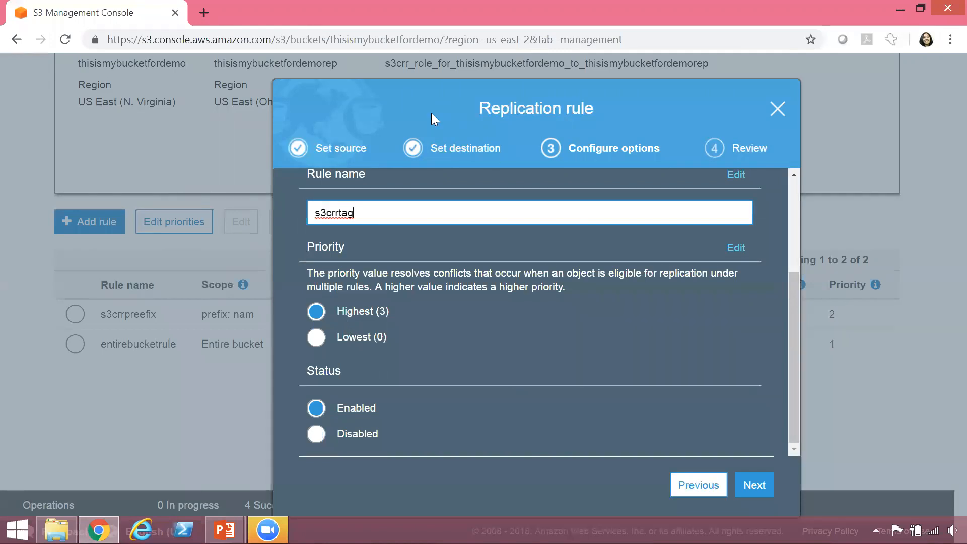
mouse_move(837, 334)
mouse_down()
mouse_move(825, 350)
mouse_move(843, 336)
mouse_move(817, 321)
mouse_move(838, 309)
mouse_up()
mouse_move(166, 335)
mouse_down()
mouse_move(122, 335)
mouse_move(97, 349)
mouse_move(171, 356)
mouse_move(171, 337)
mouse_move(100, 303)
mouse_move(90, 321)
mouse_move(165, 324)
mouse_move(160, 313)
mouse_up()
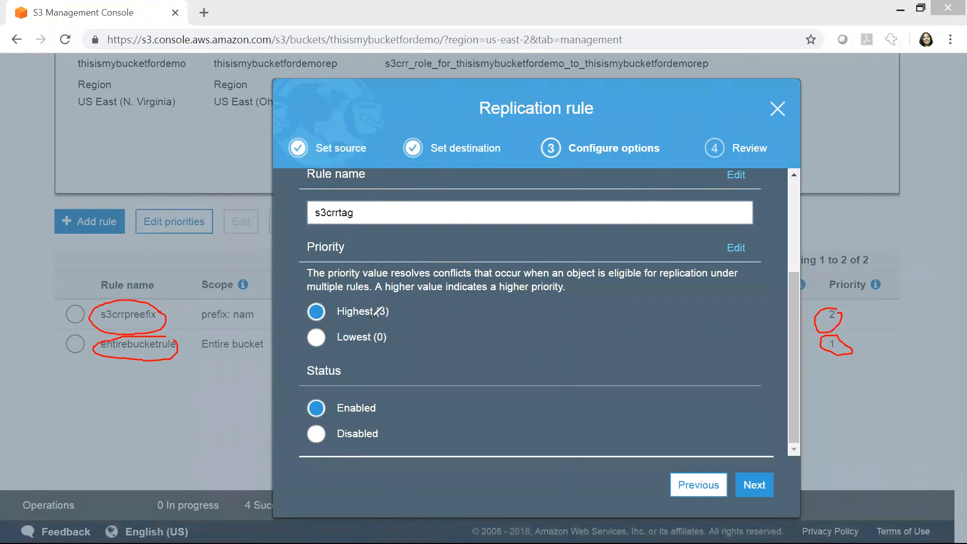
mouse_move(389, 333)
mouse_down()
mouse_move(346, 330)
mouse_move(332, 345)
mouse_move(386, 348)
mouse_move(388, 333)
mouse_up()
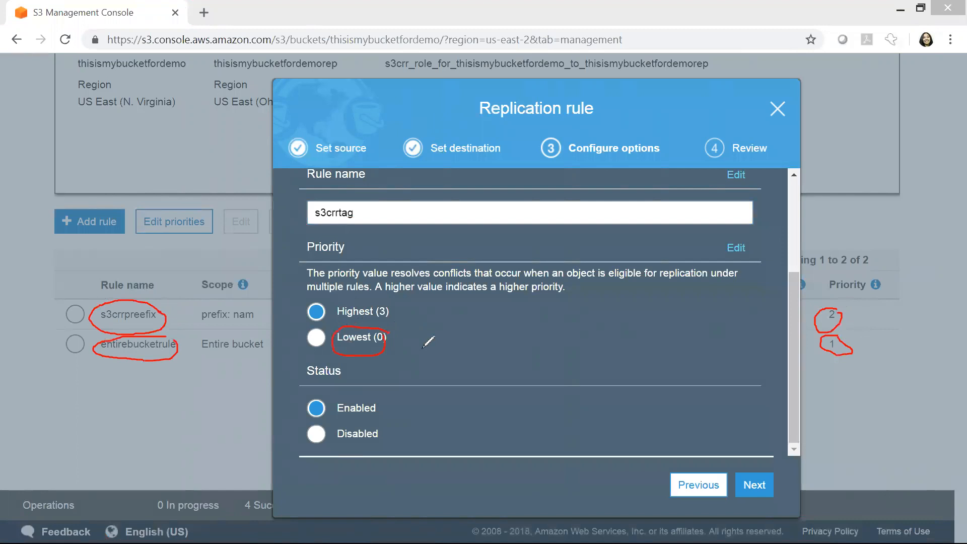
mouse_move(393, 310)
mouse_down()
mouse_move(380, 291)
mouse_move(328, 303)
mouse_move(351, 327)
mouse_move(390, 329)
mouse_move(398, 311)
mouse_move(388, 301)
mouse_up()
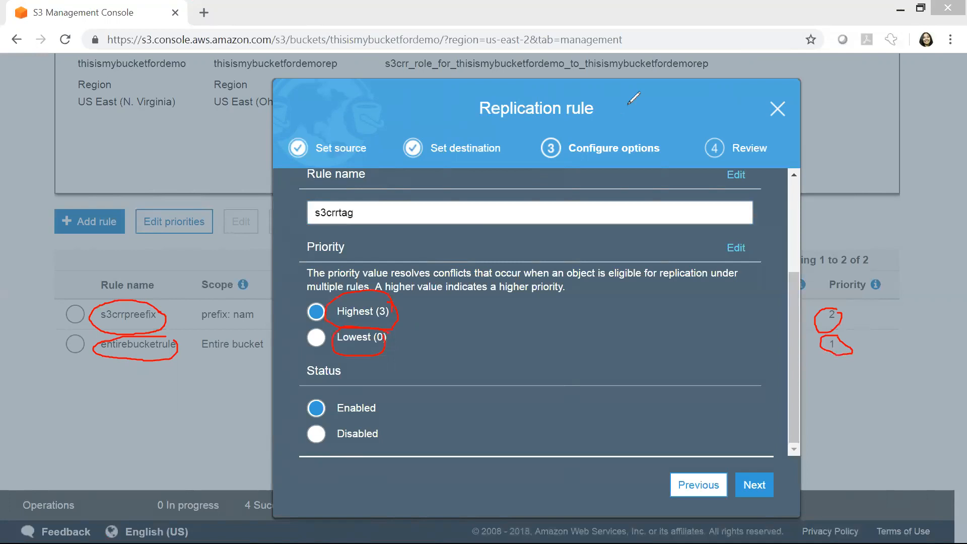
key(Escape)
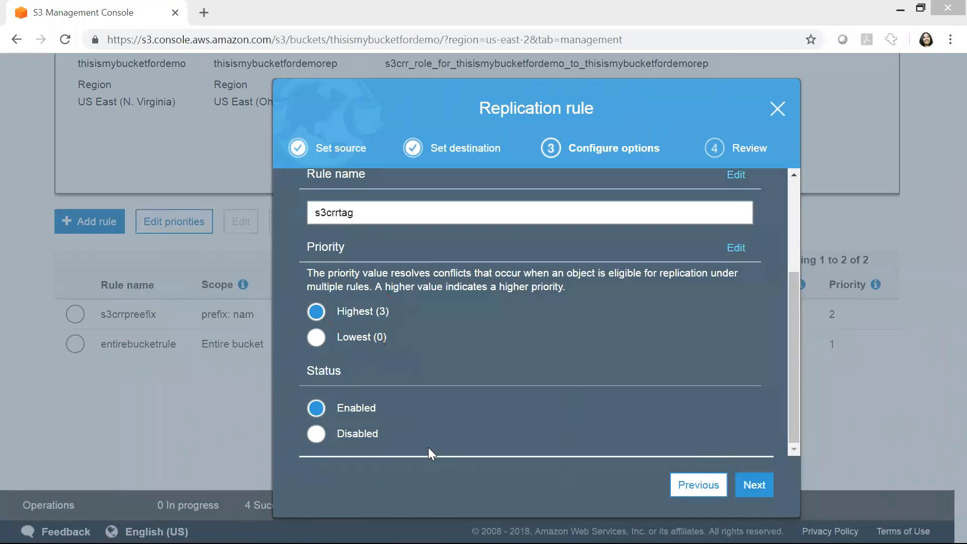
Save the s3crrtag rule with priority 3 and review the storage classes and priorities of all replication rules
click(763, 486)
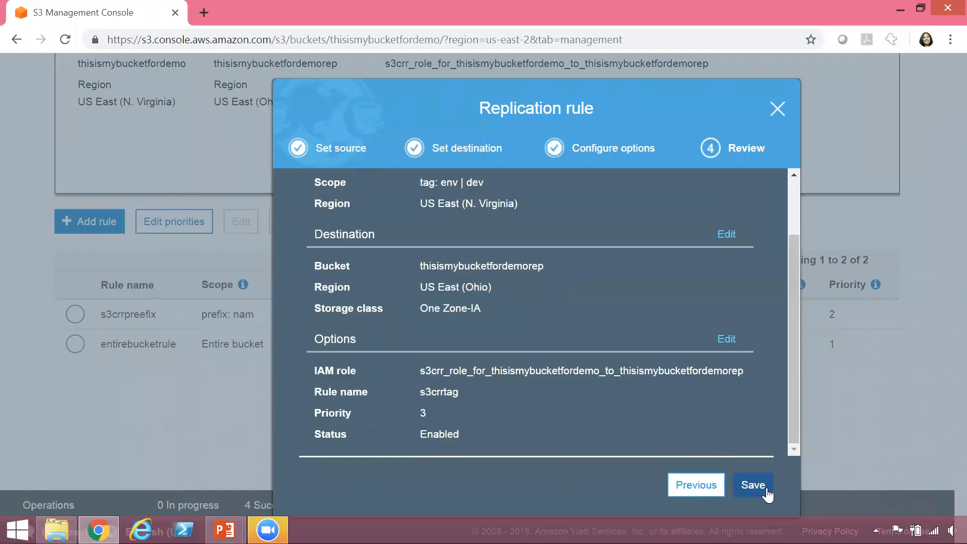
click(765, 489)
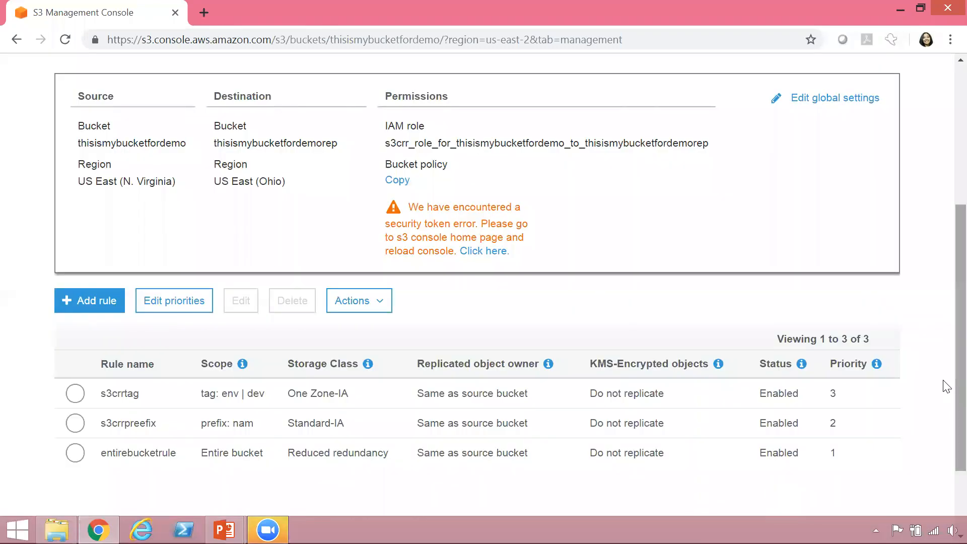
scroll(943, 413, down, 2)
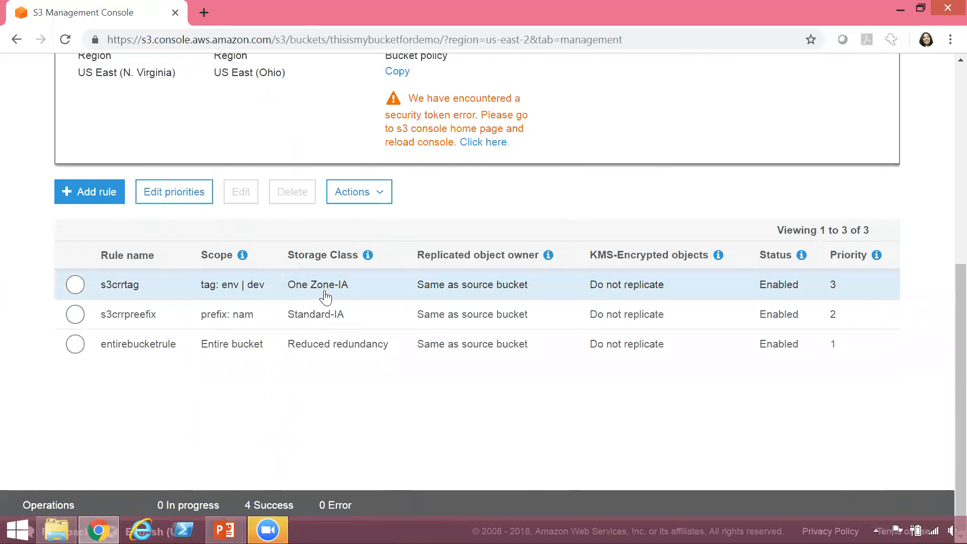
Return to the bucket list and open the source bucket thisismybucketfordemo
drag(946, 390, 946, 186)
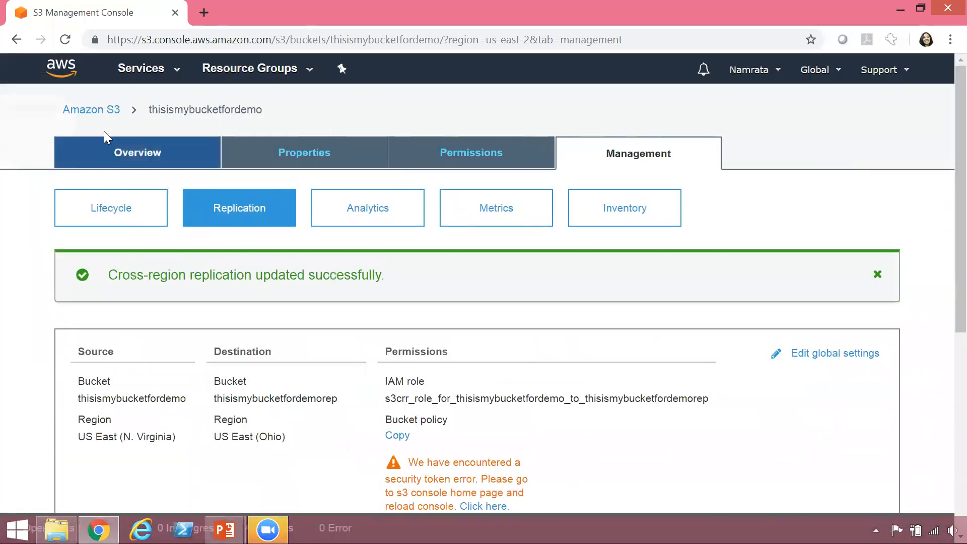
click(102, 111)
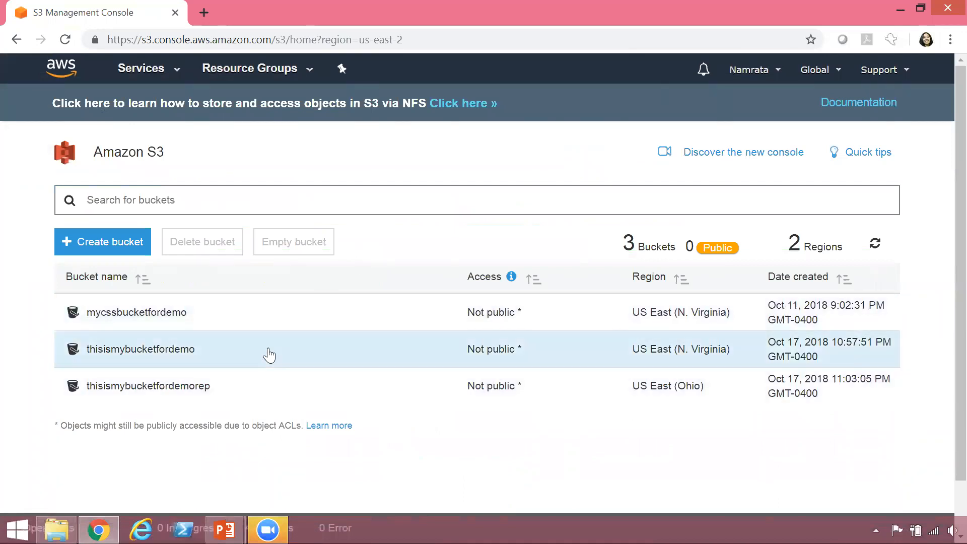
click(268, 354)
click(157, 349)
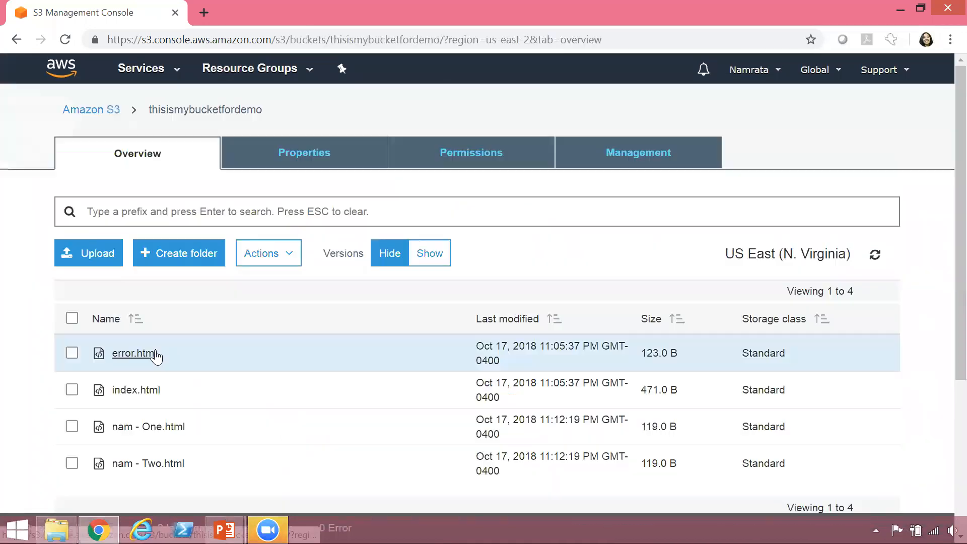
Start an upload to thisismybucketfordemo and add the files nam - One.html and nam - Two.html
click(101, 259)
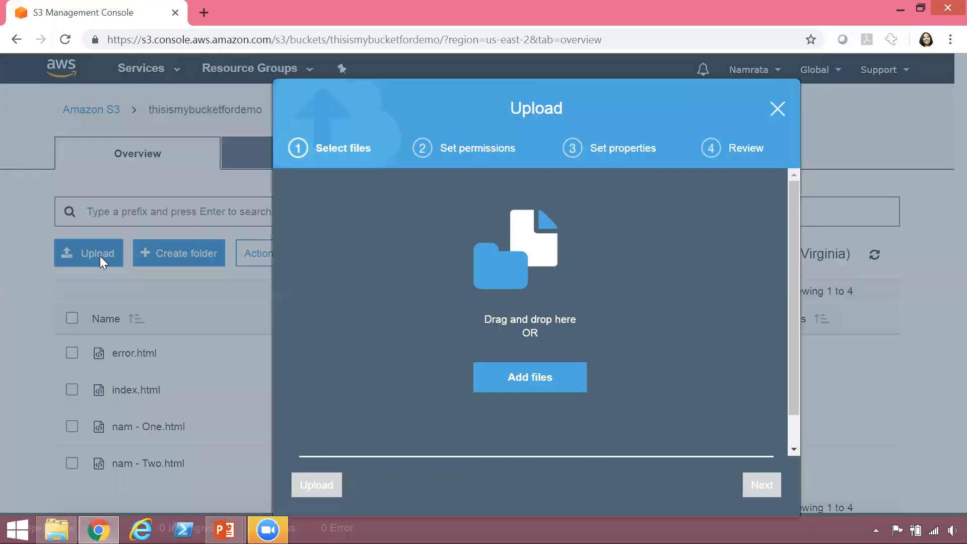
click(534, 381)
click(252, 247)
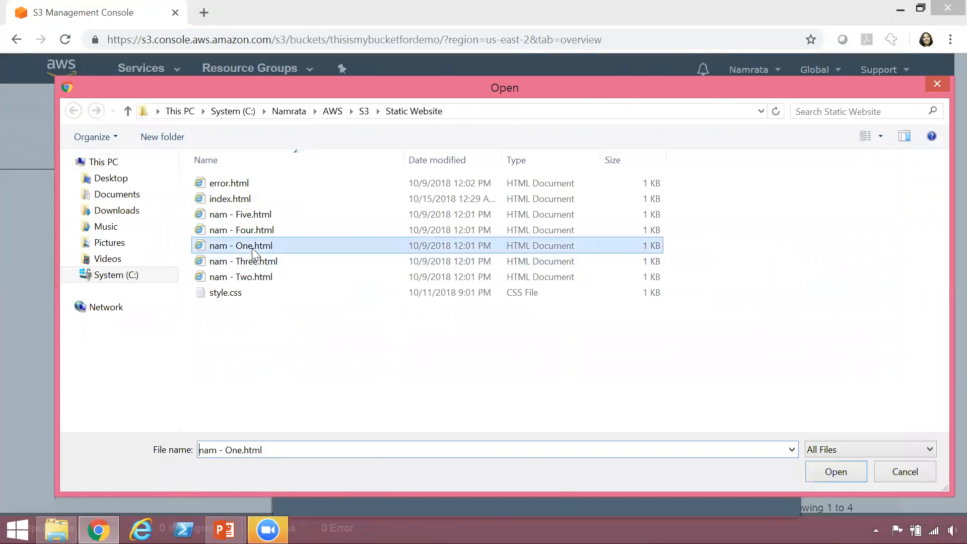
ctrl+click(290, 277)
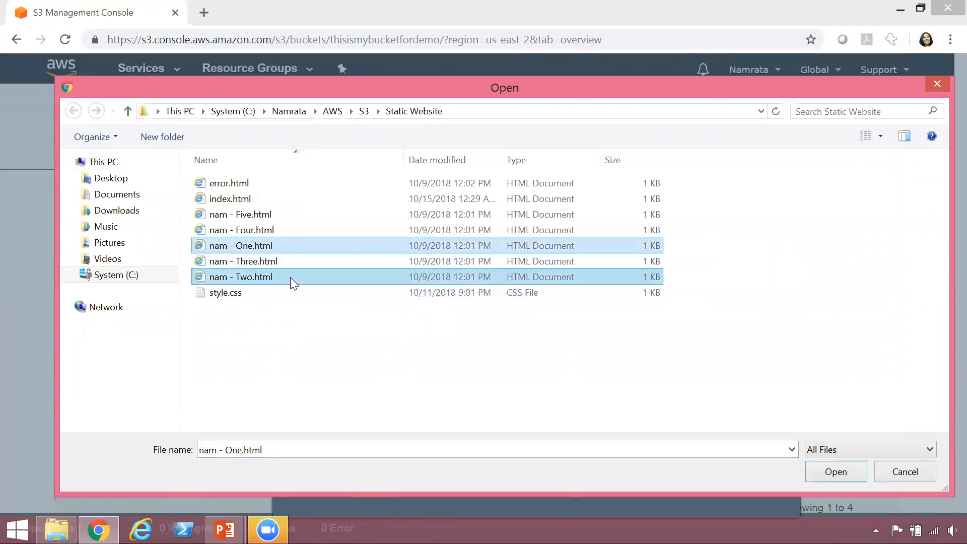
click(821, 478)
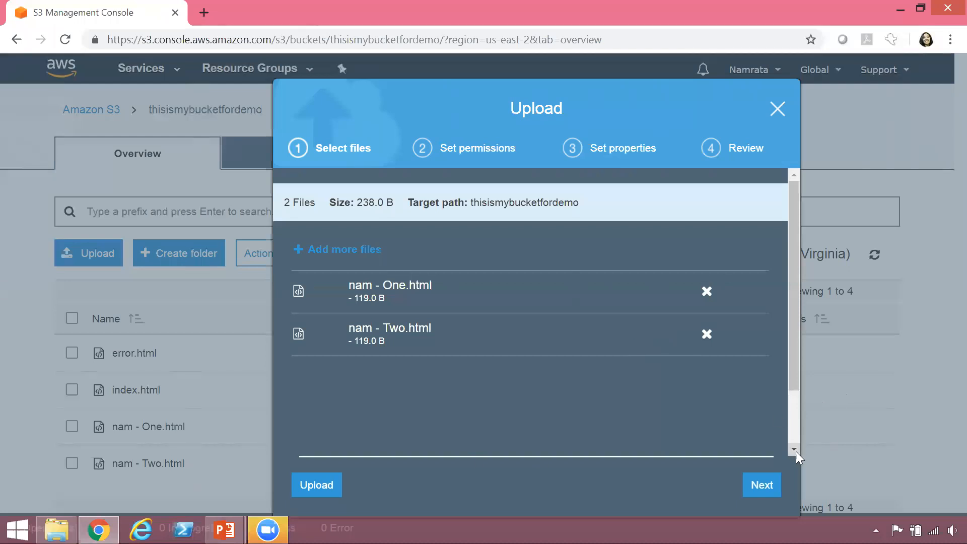
Proceed to the upload properties and add a tag with key env and value dev to both files
scroll(792, 429, down, 2)
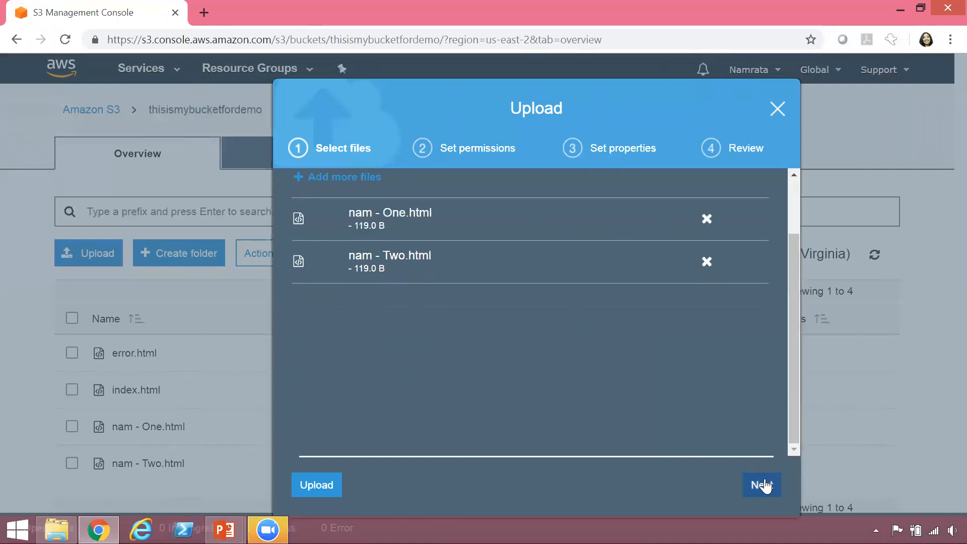
click(763, 484)
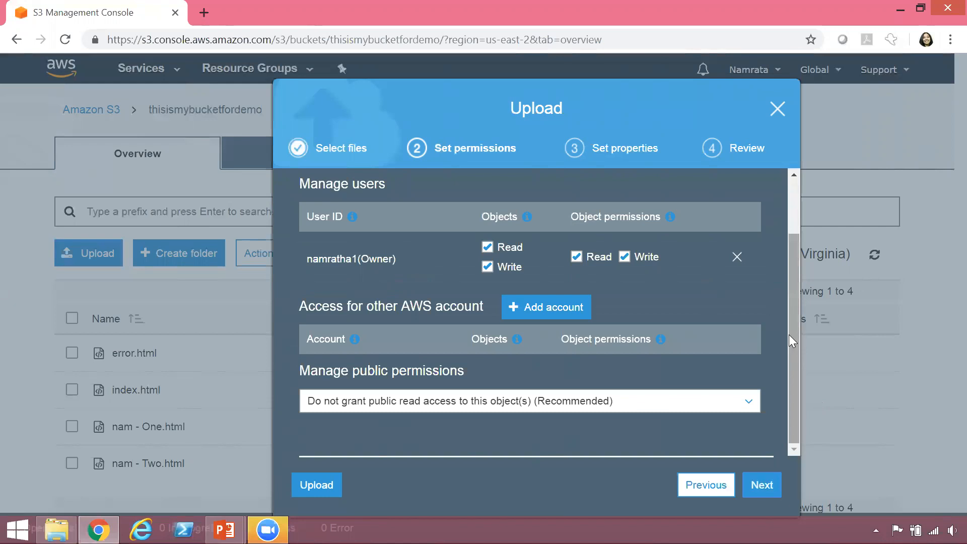
click(762, 486)
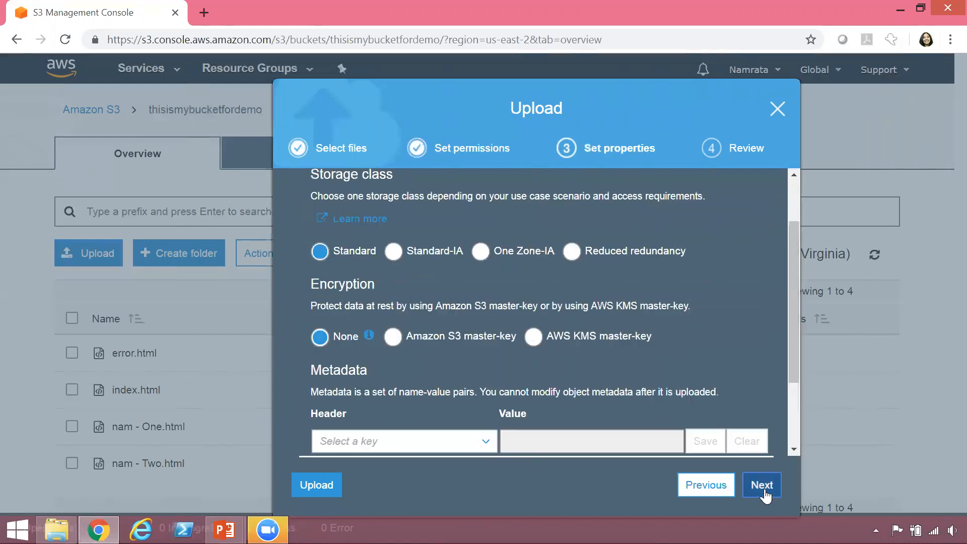
drag(797, 327, 811, 422)
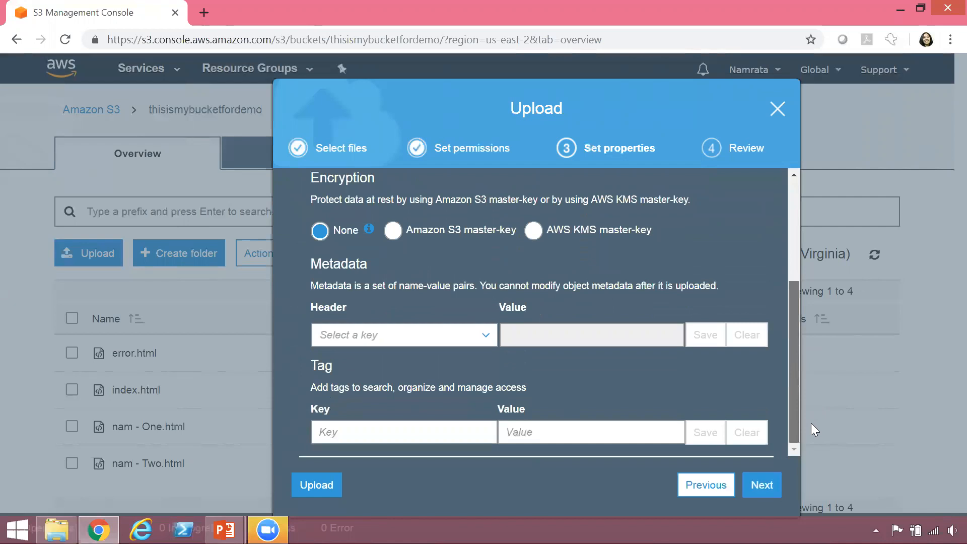
click(388, 427)
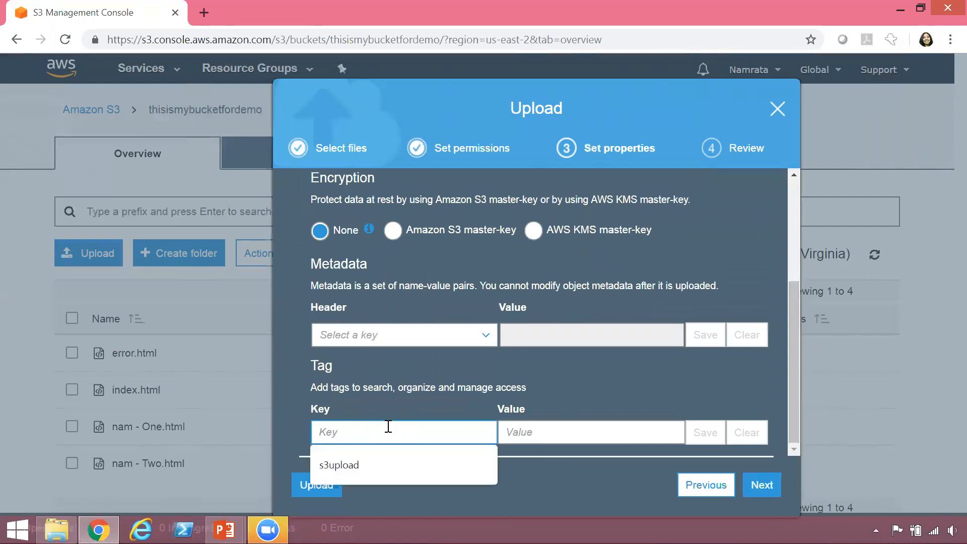
text(env)
key(Tab)
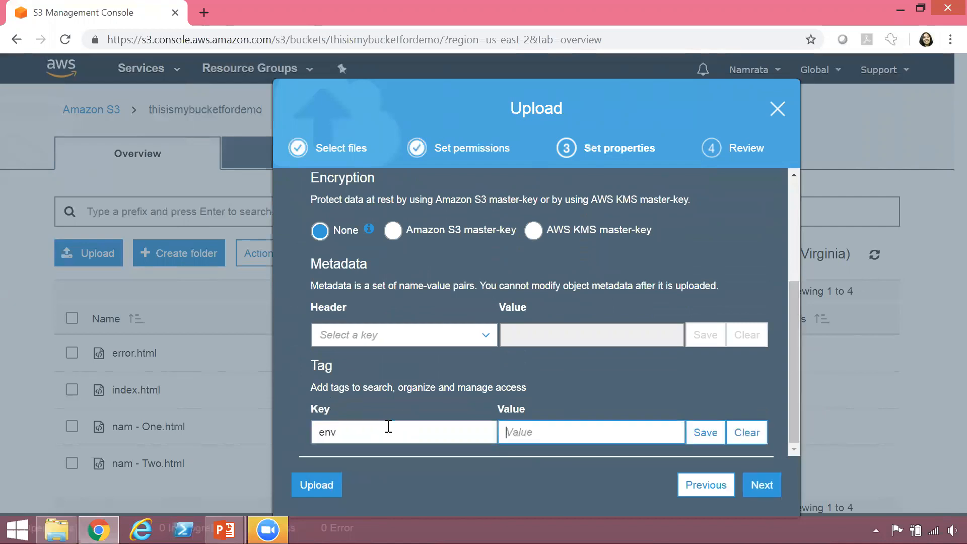
text(dev)
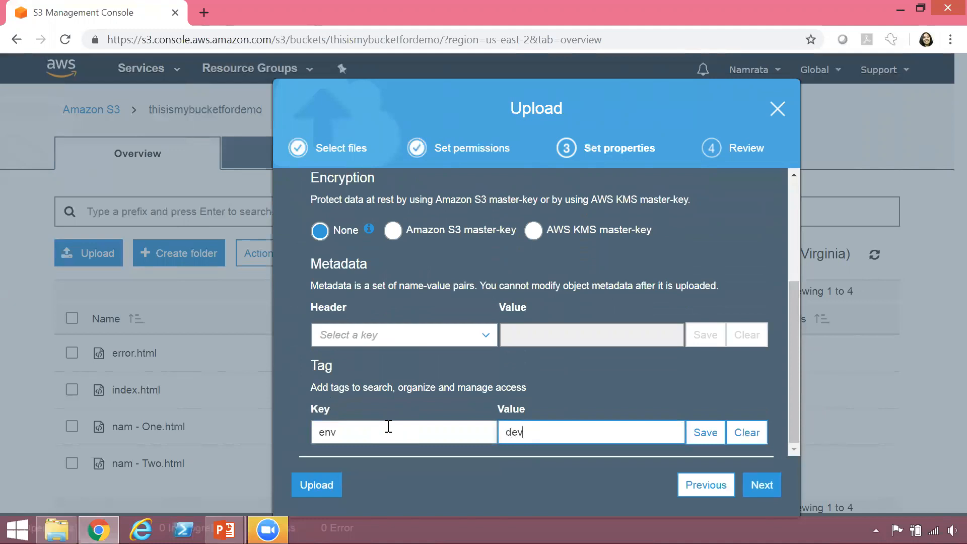
click(703, 434)
Review the tagged upload and upload both files to thisismybucketfordemo
scroll(794, 411, down, 2)
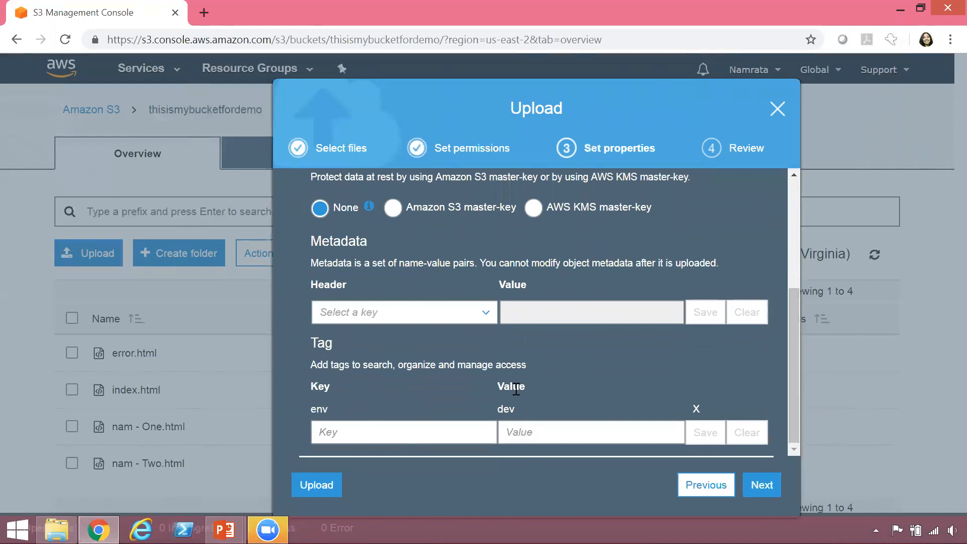
click(762, 486)
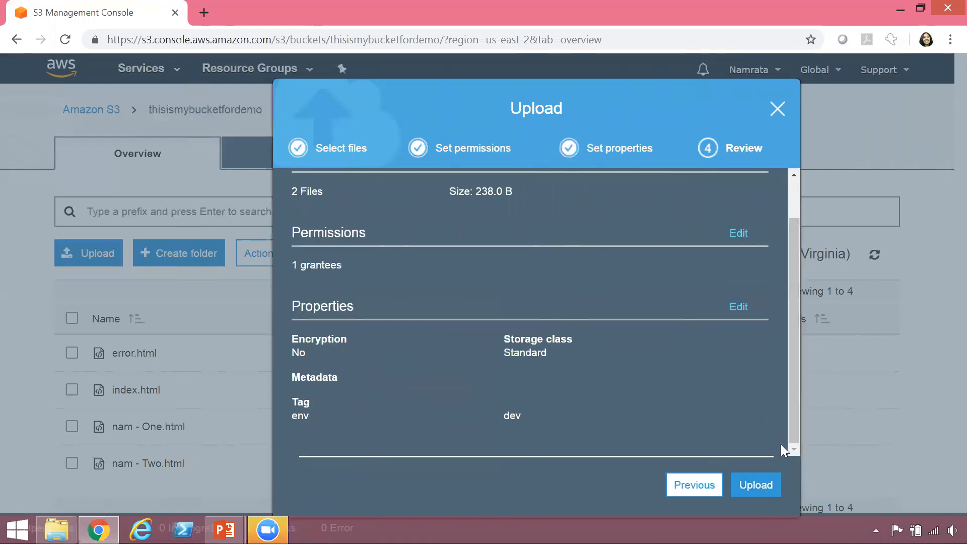
click(762, 486)
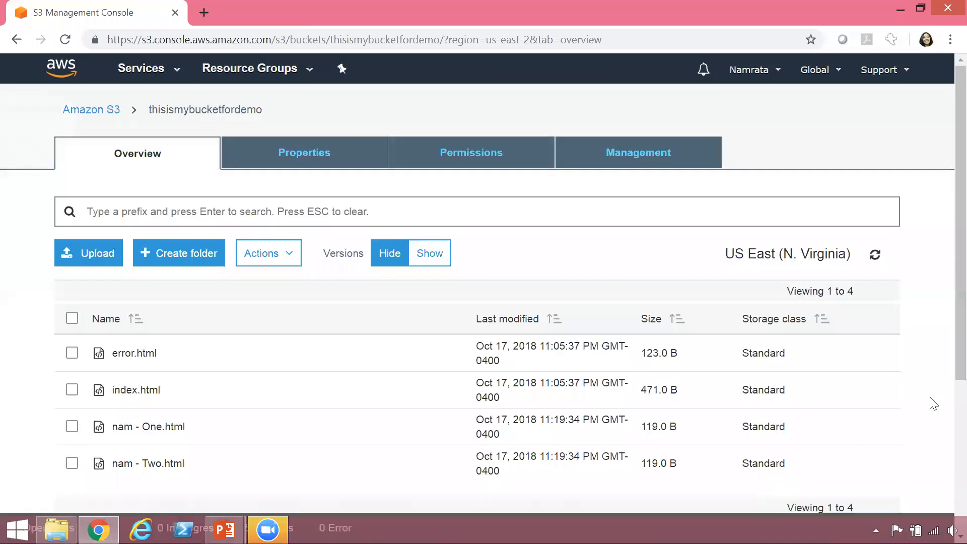
Check the modified dates of the nam files in the source bucket and open the replica bucket thisismybucketfordemorep
scroll(942, 327, down, 2)
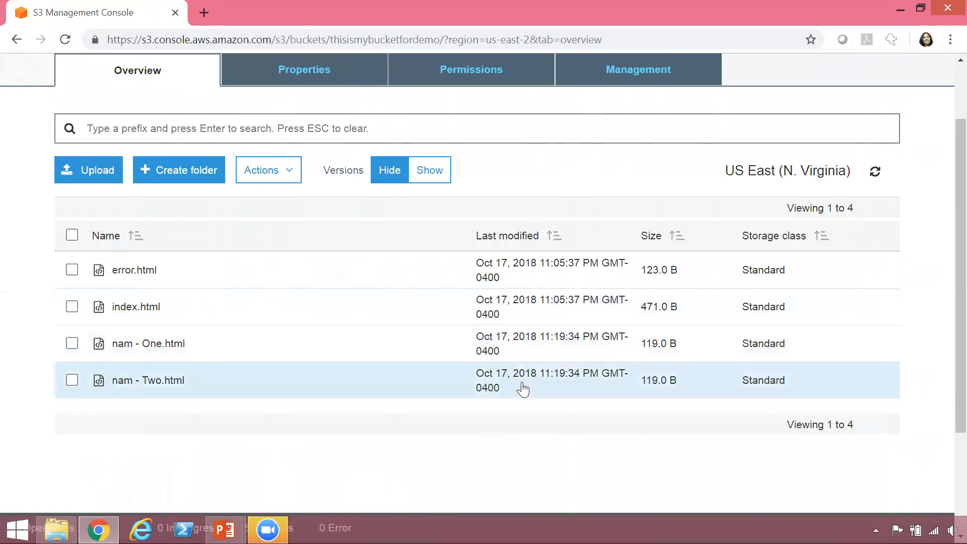
scroll(947, 295, up, 2)
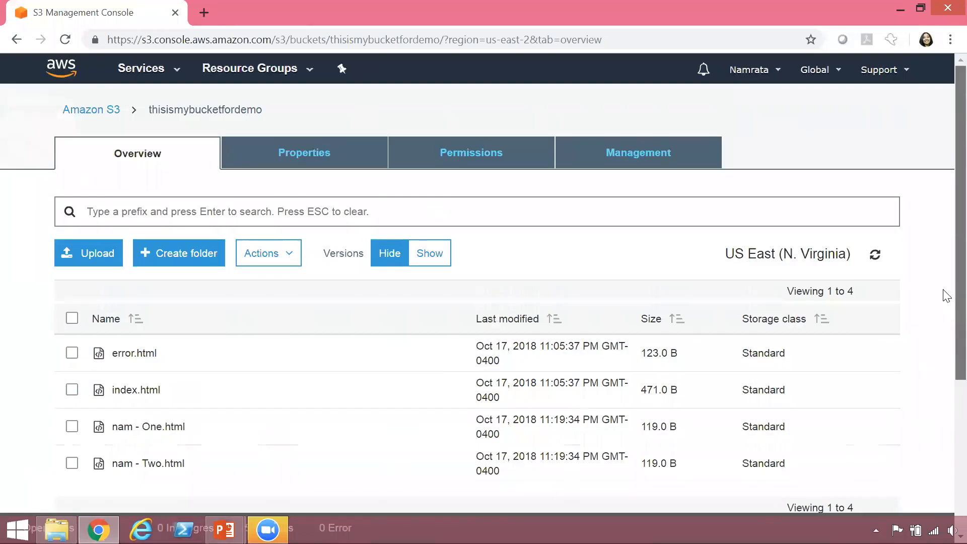
click(96, 111)
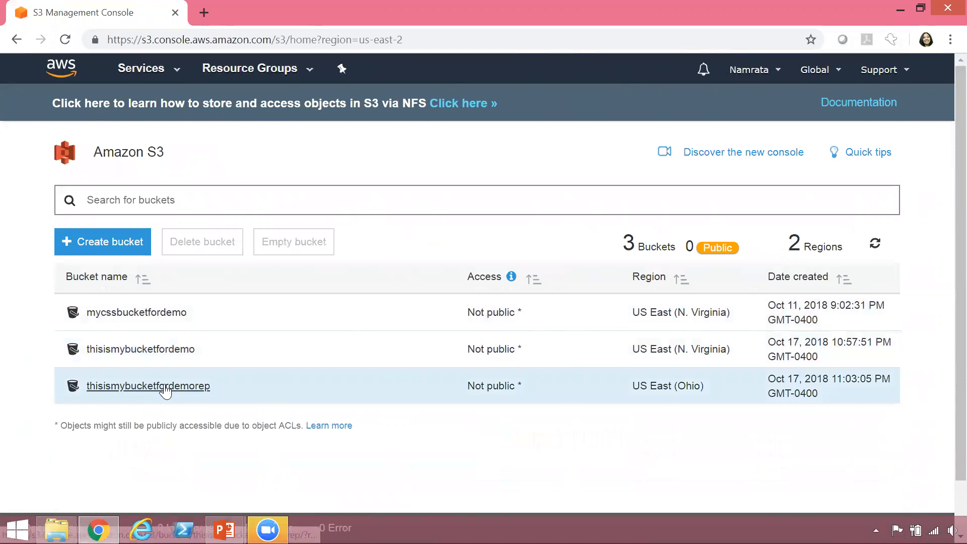
click(166, 387)
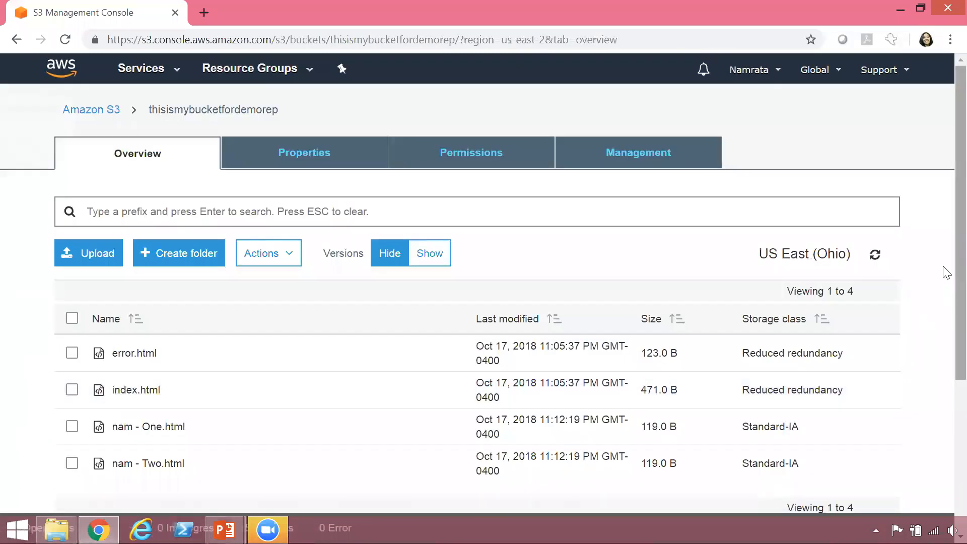
Refresh the object list of thisismybucketfordemorep and check the version list of nam - One.html
scroll(945, 274, down, 2)
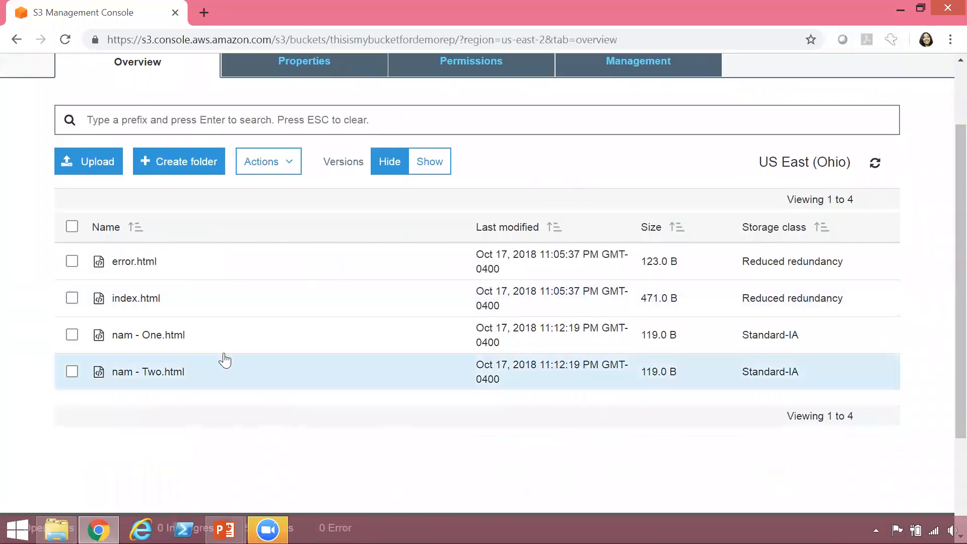
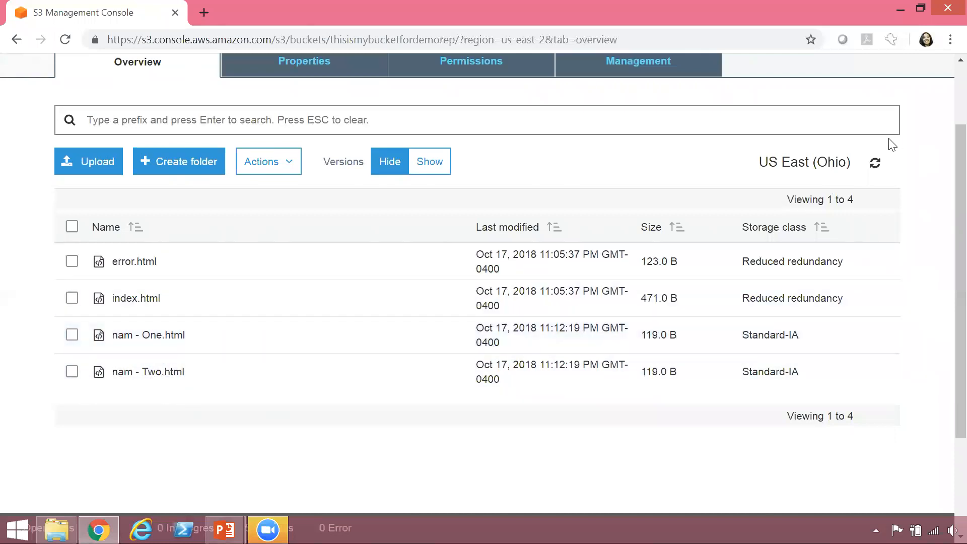
click(874, 166)
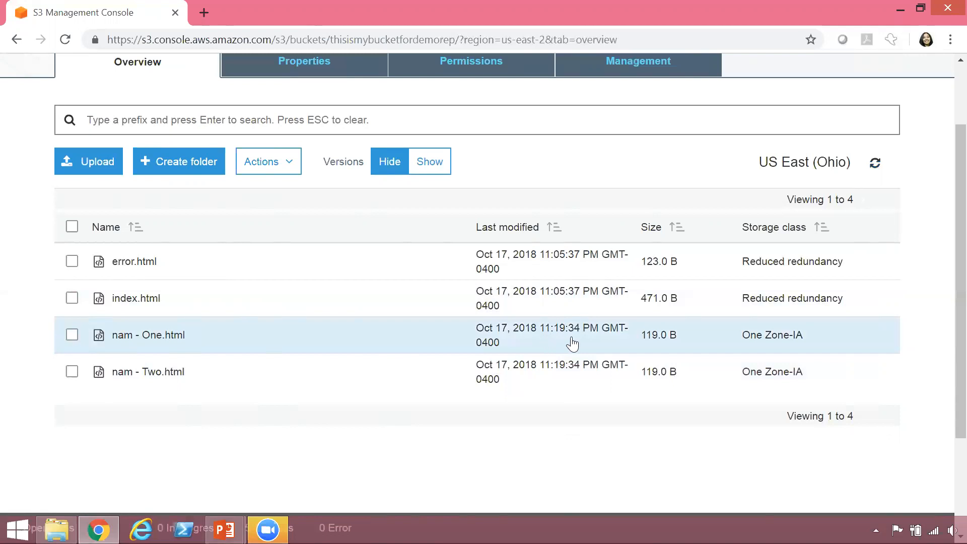
click(248, 346)
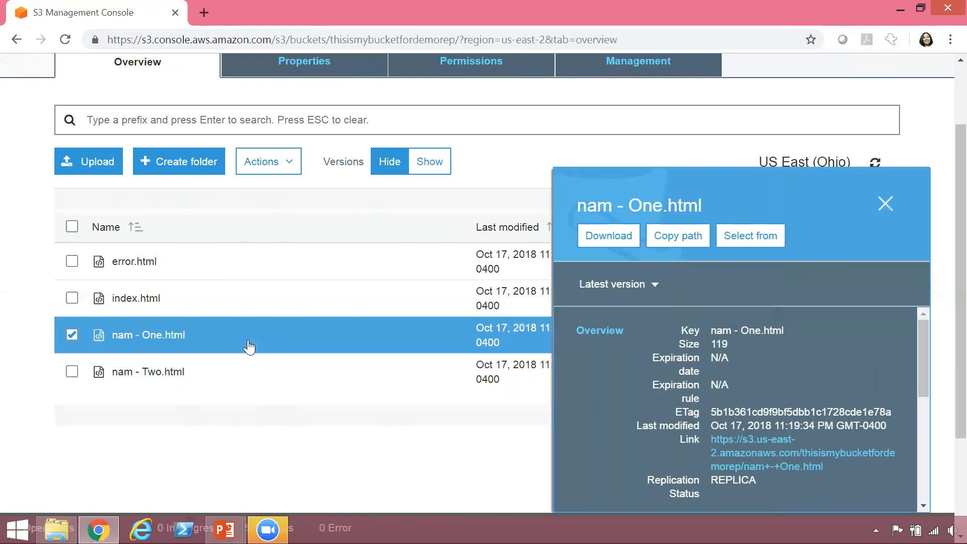
click(654, 286)
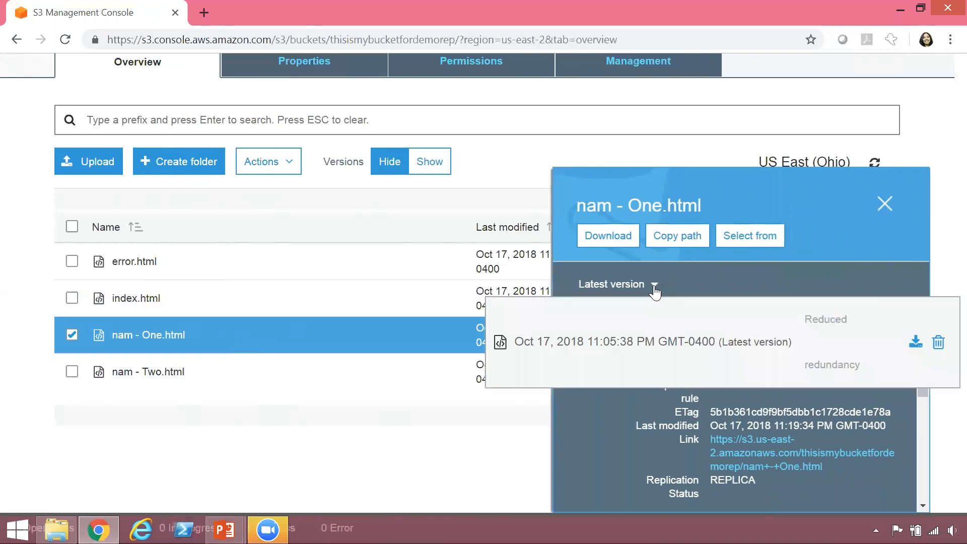
click(885, 204)
Check the version list of nam - Two.html in the replica bucket and close its details
click(266, 373)
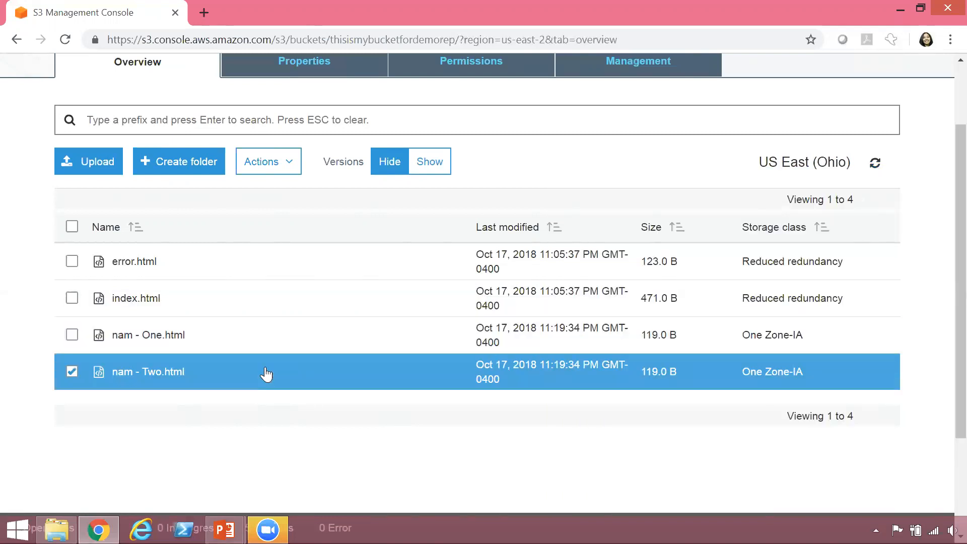
click(655, 286)
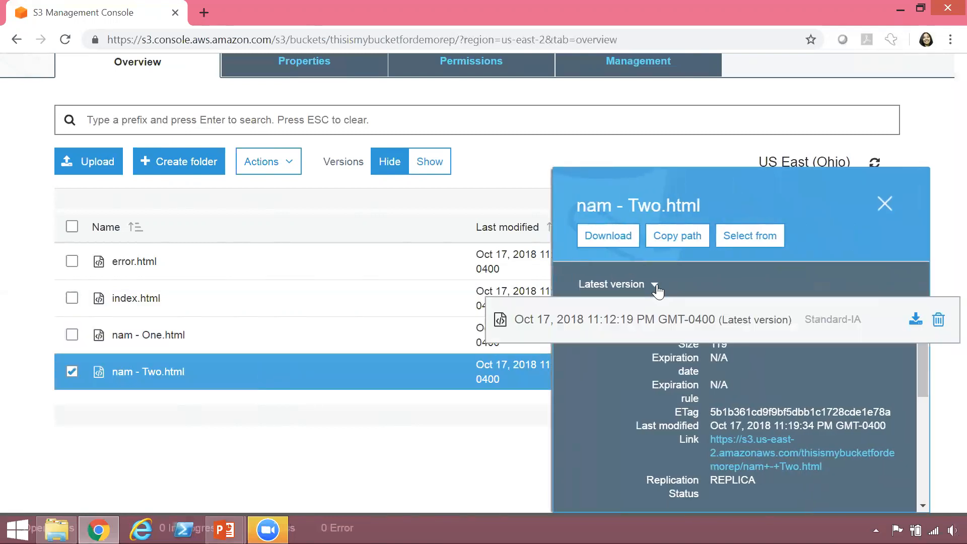
click(655, 286)
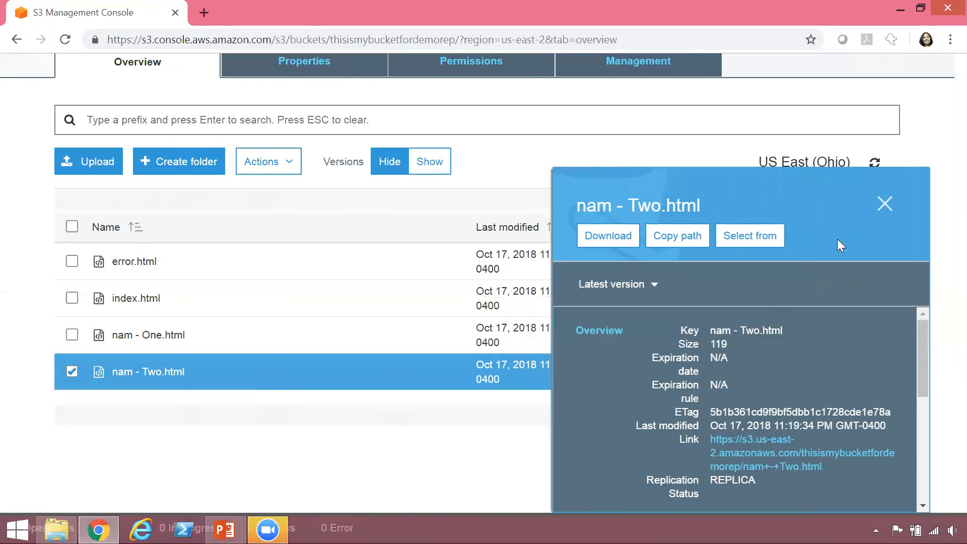
click(884, 204)
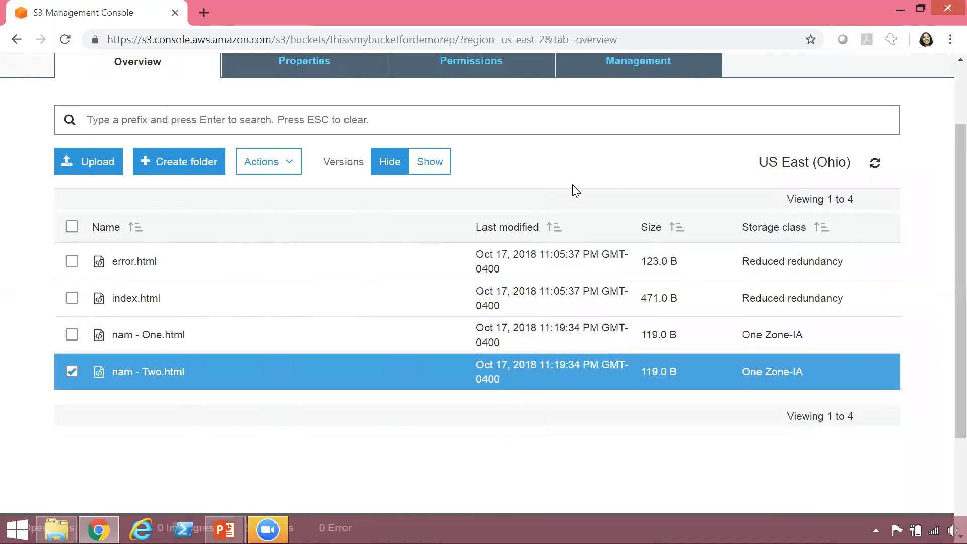
Show all object versions in the replica bucket and compare the storage classes of the nam files' versions
click(430, 162)
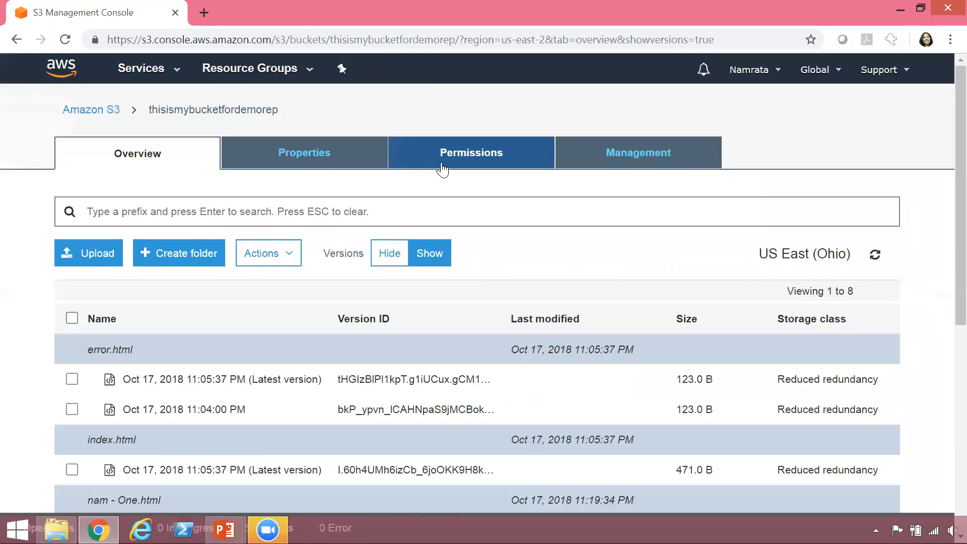
drag(946, 254, 943, 380)
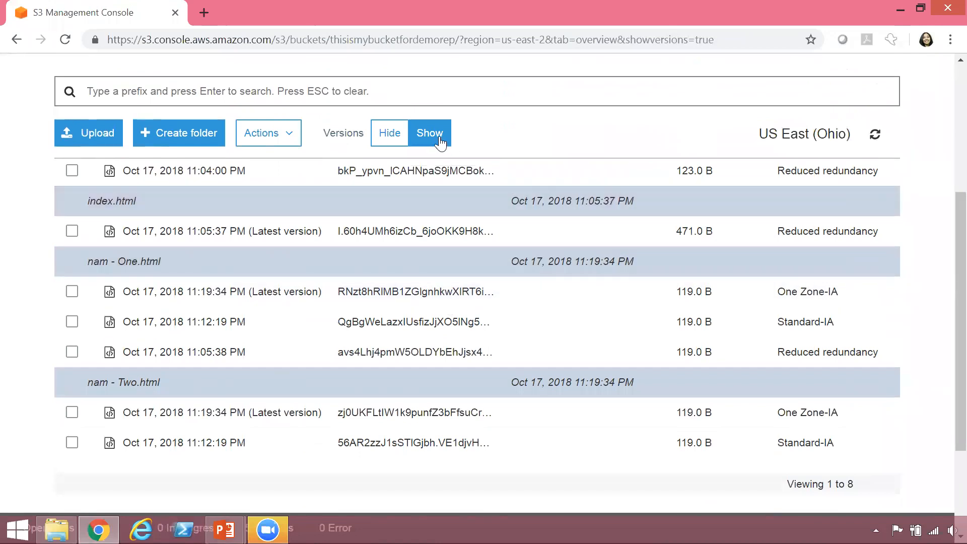
click(387, 140)
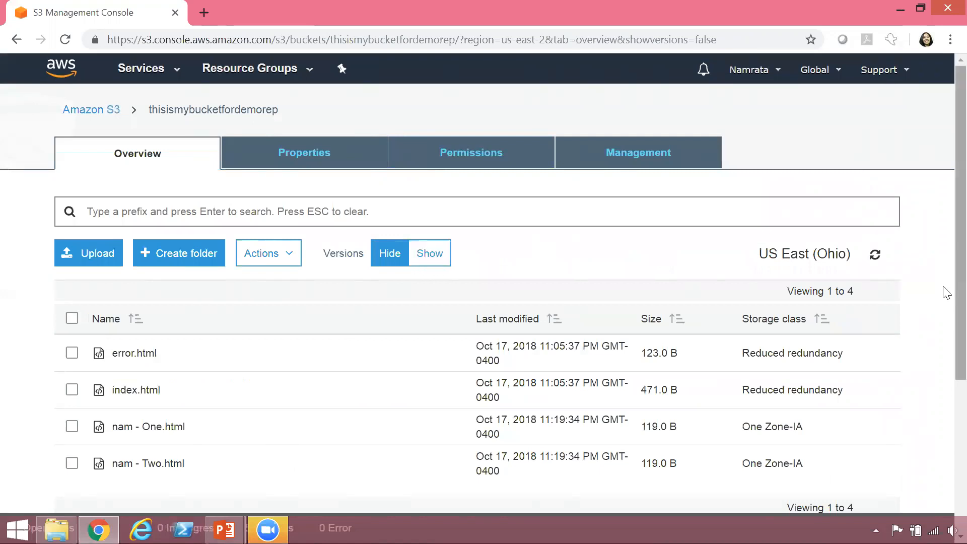
scroll(906, 335, down, 2)
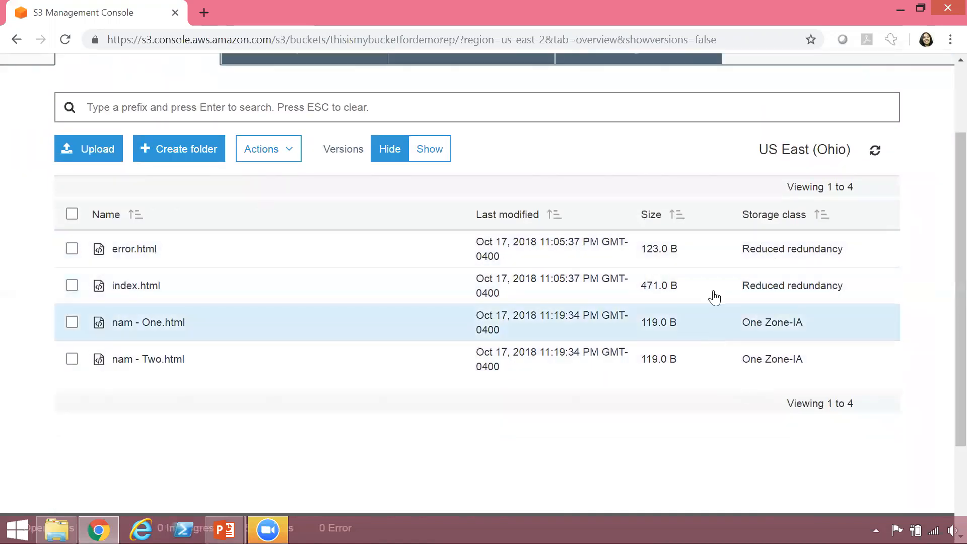
click(437, 151)
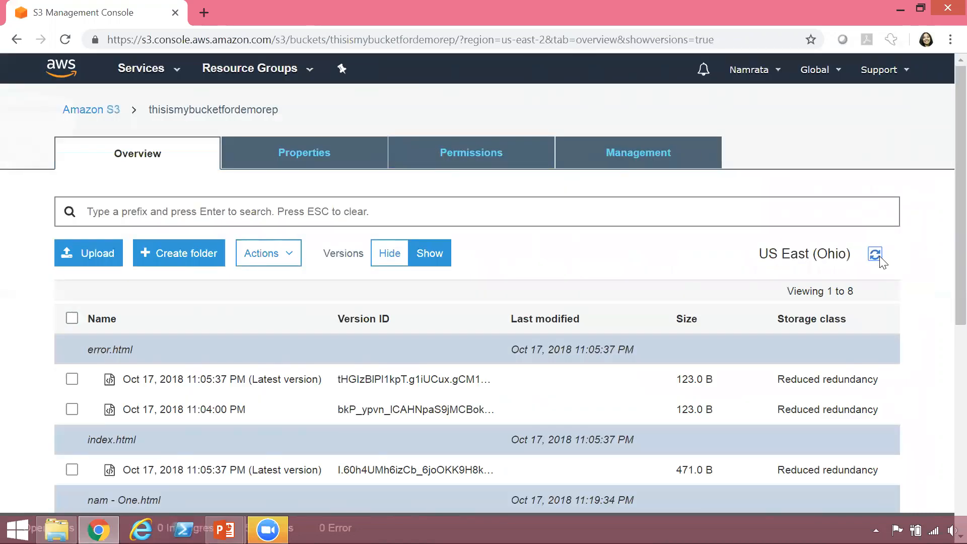
scroll(945, 239, down, 5)
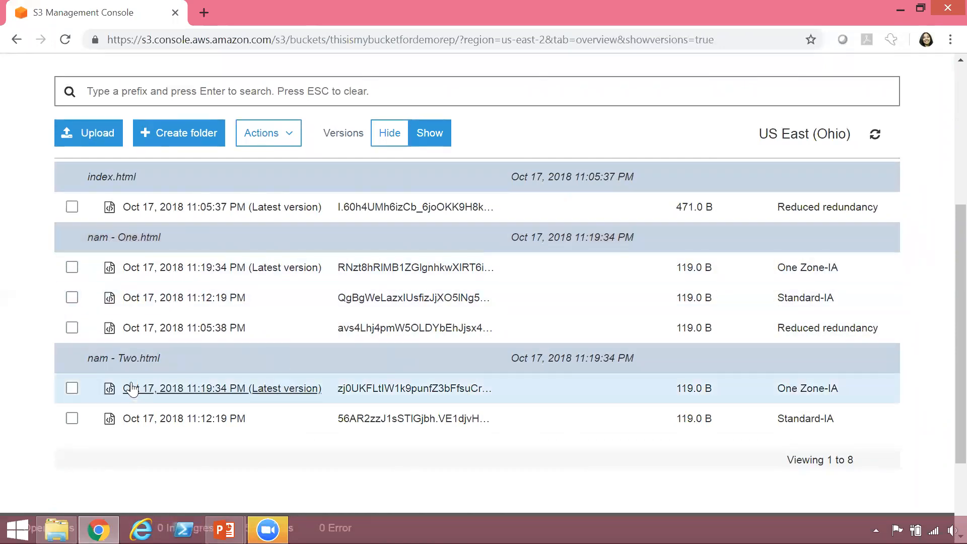
Inspect the details of each version of nam - One.html, from the oldest to the latest
click(73, 327)
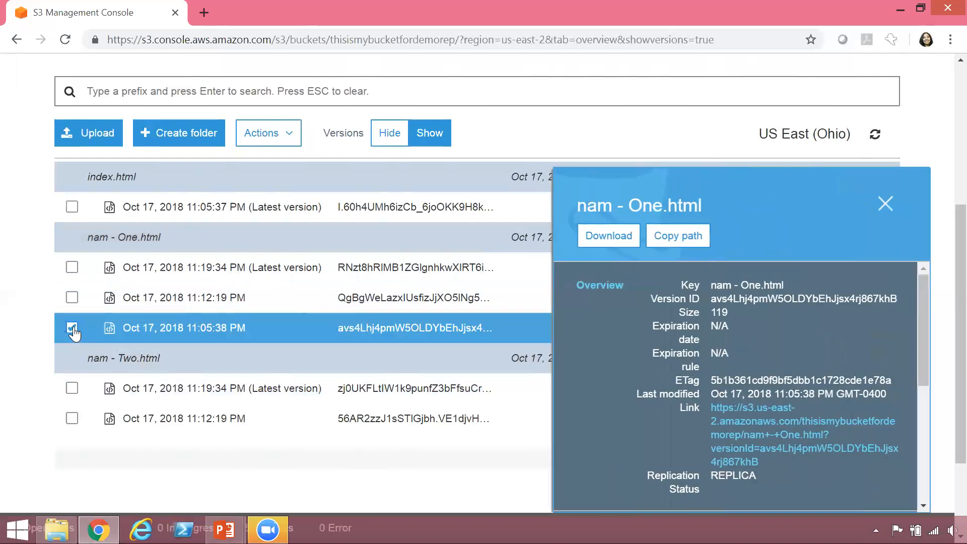
click(885, 204)
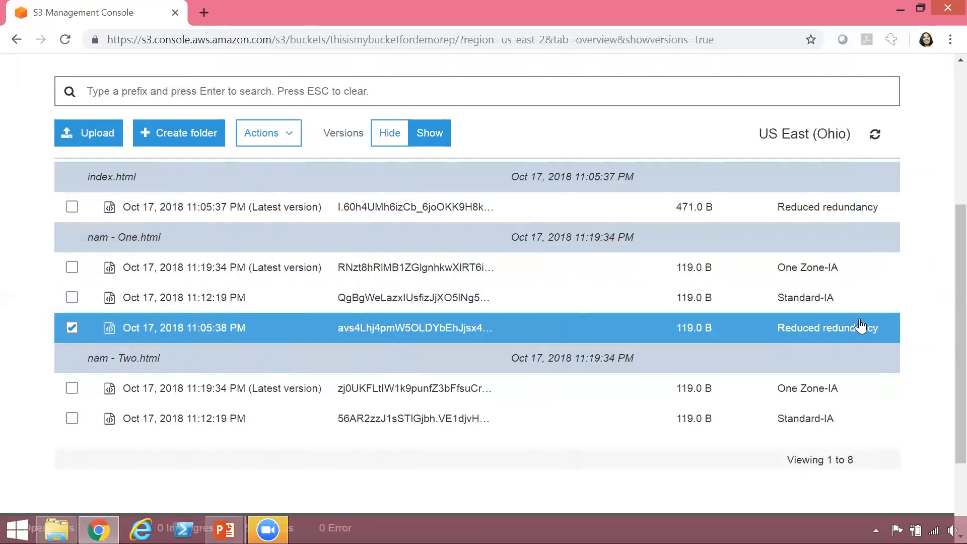
click(761, 303)
click(885, 205)
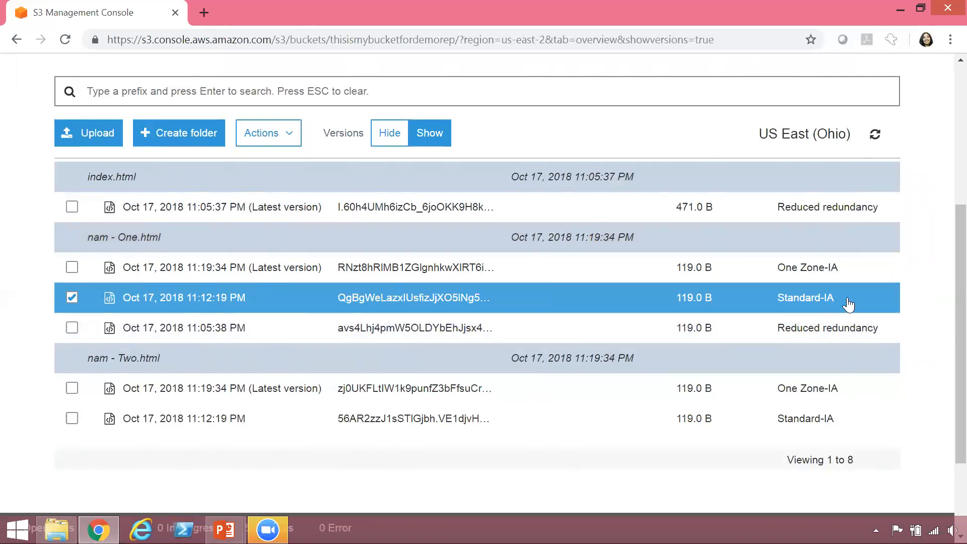
click(72, 267)
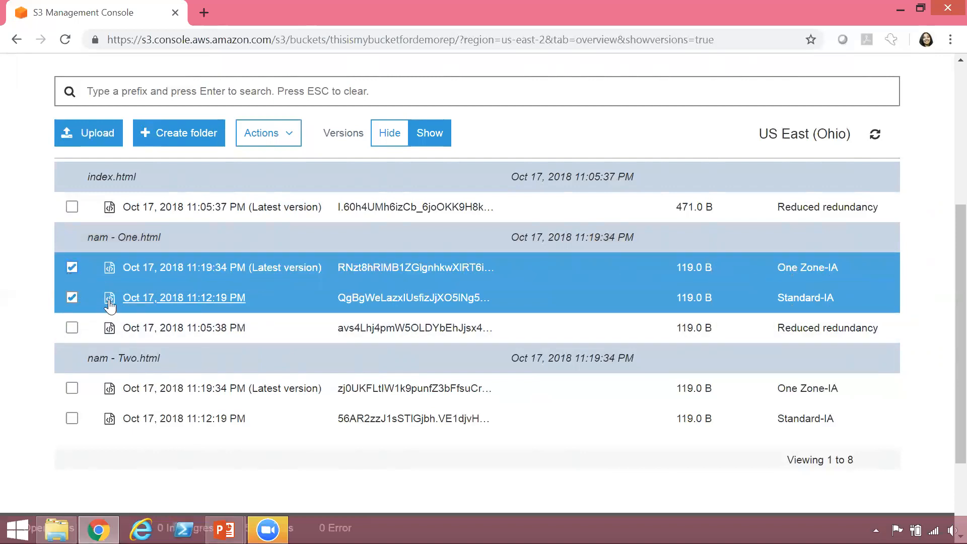
click(71, 297)
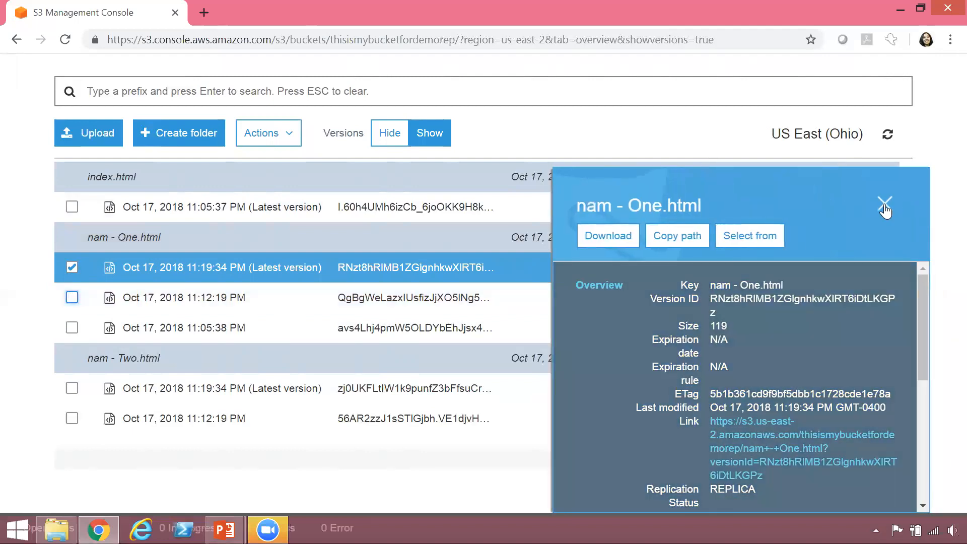
click(882, 205)
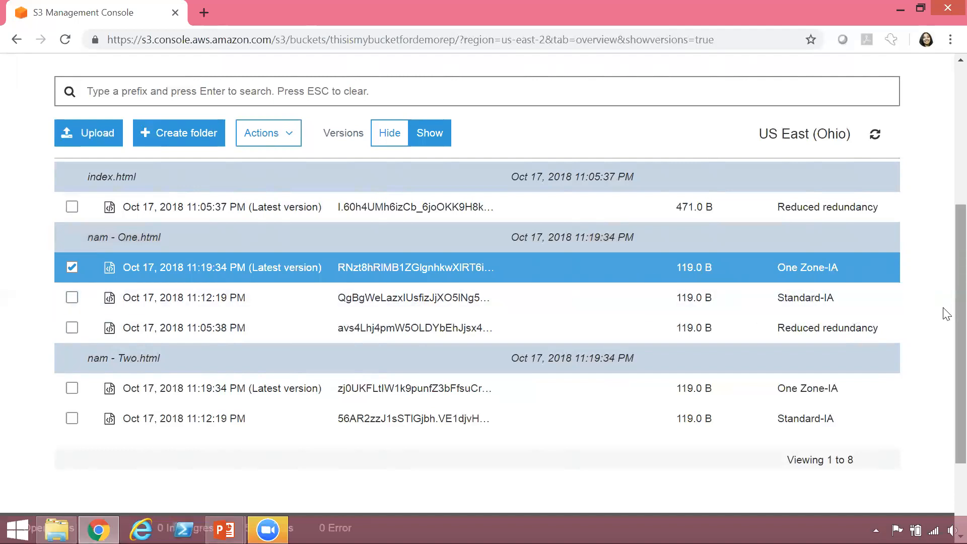
Return to the bucket list and open the source bucket thisismybucketfordemo
drag(945, 313, 943, 166)
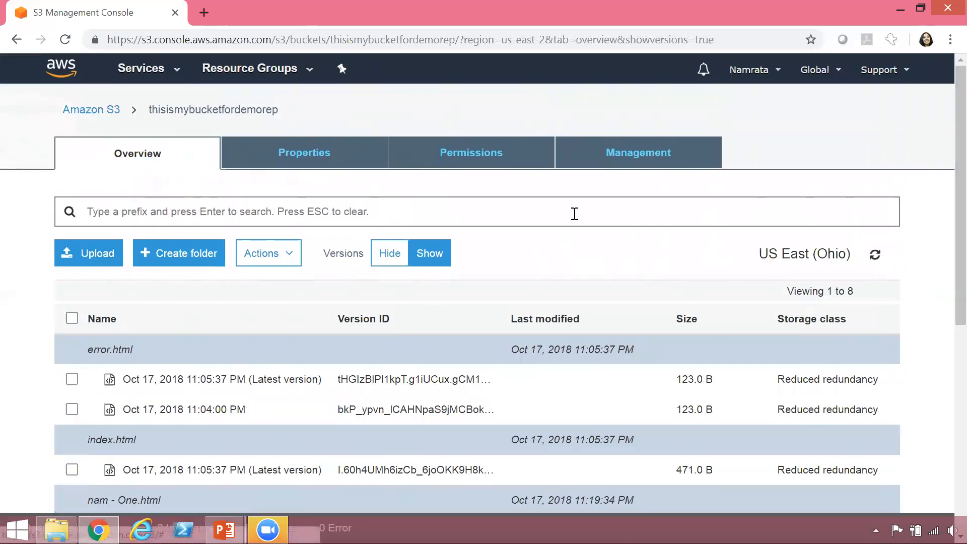
click(610, 161)
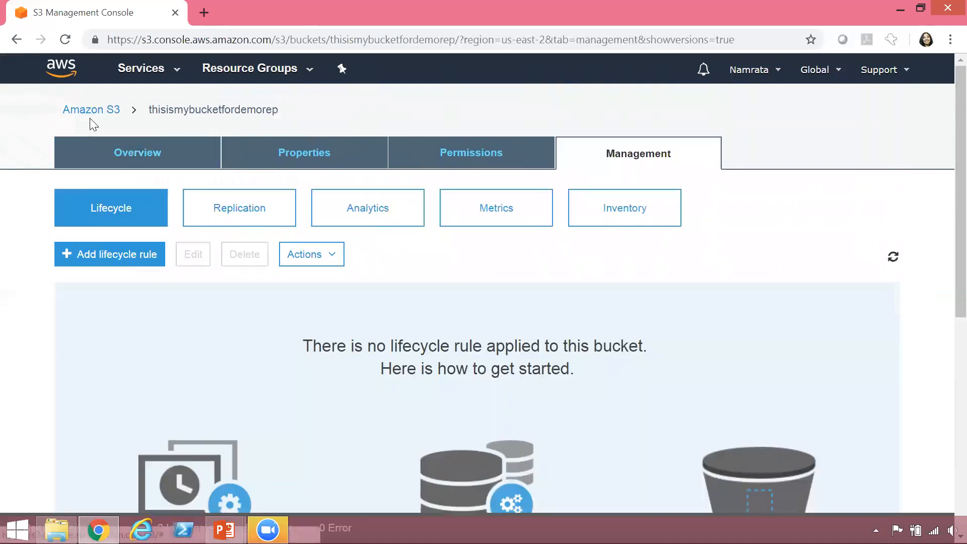
click(89, 110)
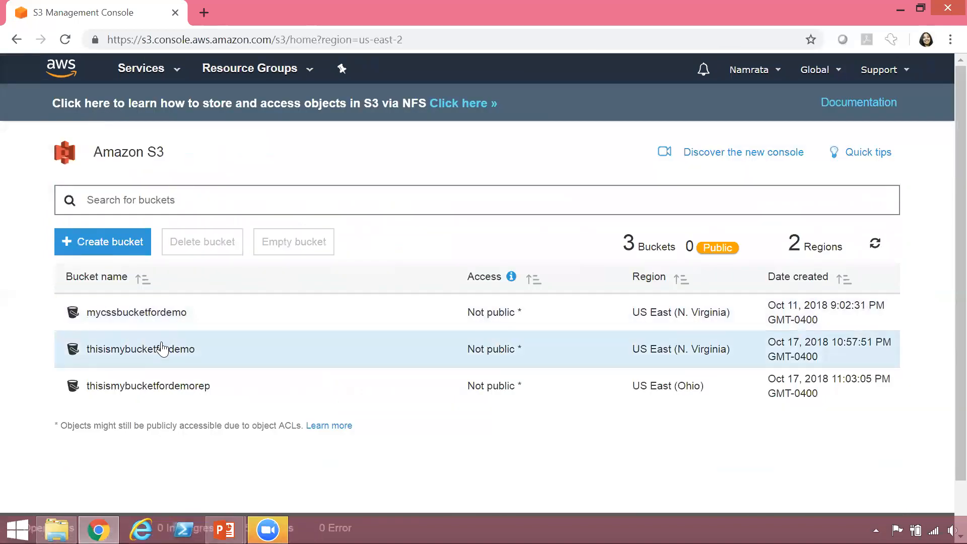
click(161, 348)
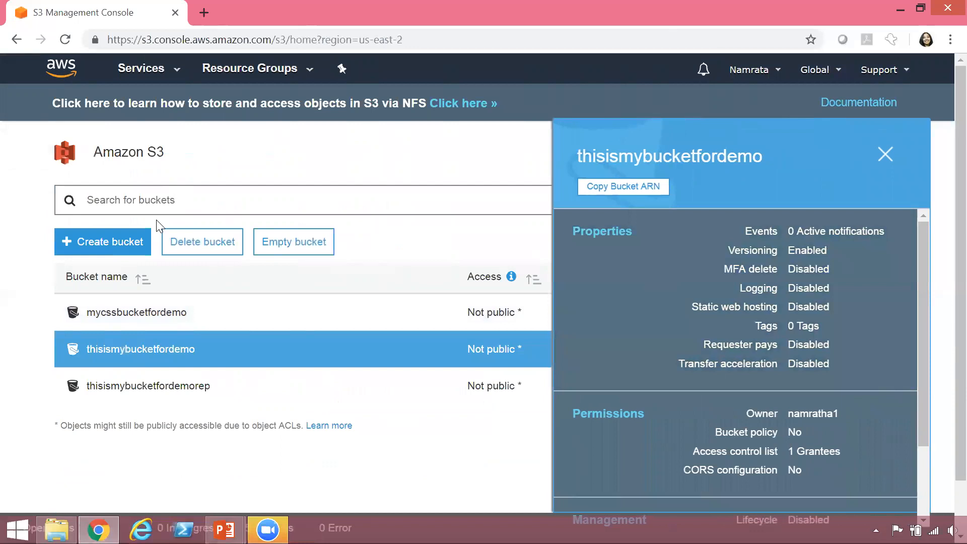
click(156, 349)
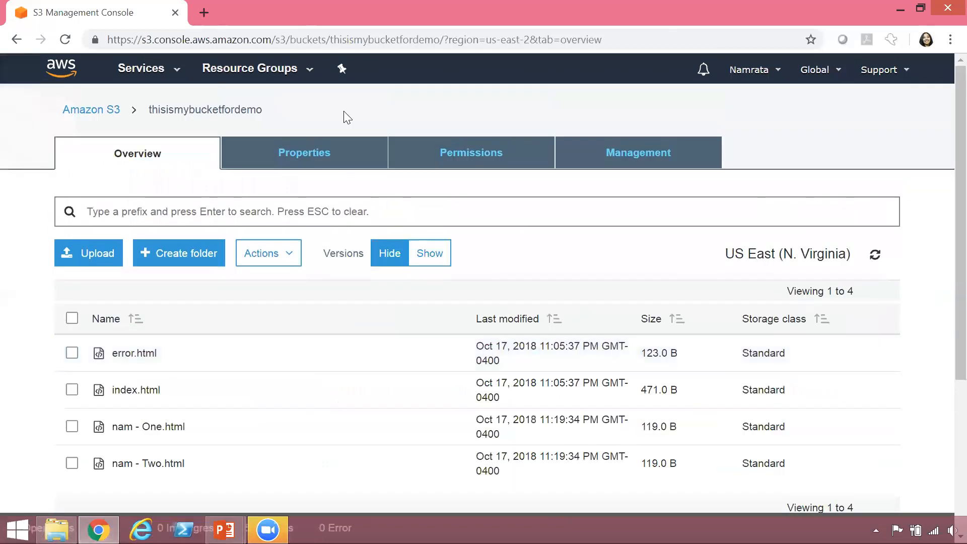
Open the replication settings of thisismybucketfordemo and review the scope, storage class and priority of its rules
click(636, 168)
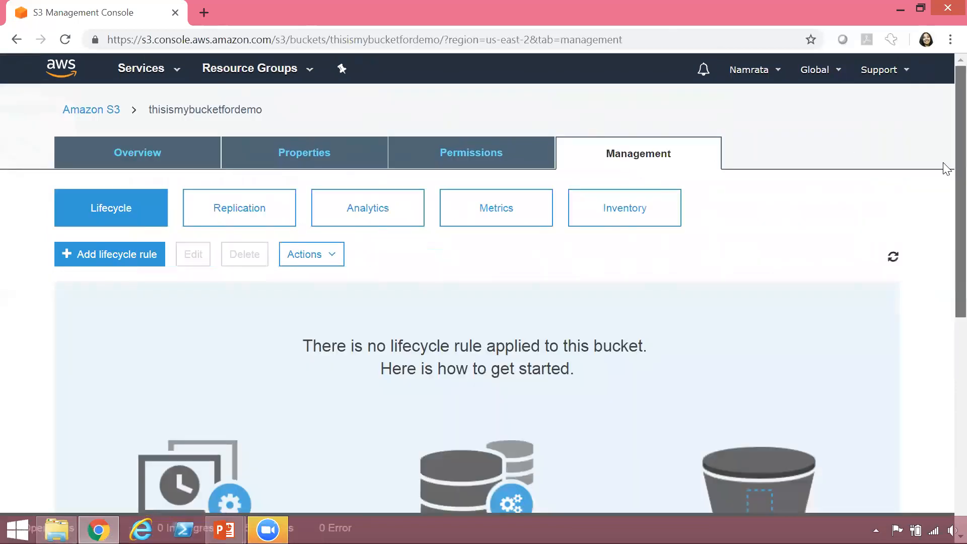
scroll(945, 164, down, 1)
click(284, 201)
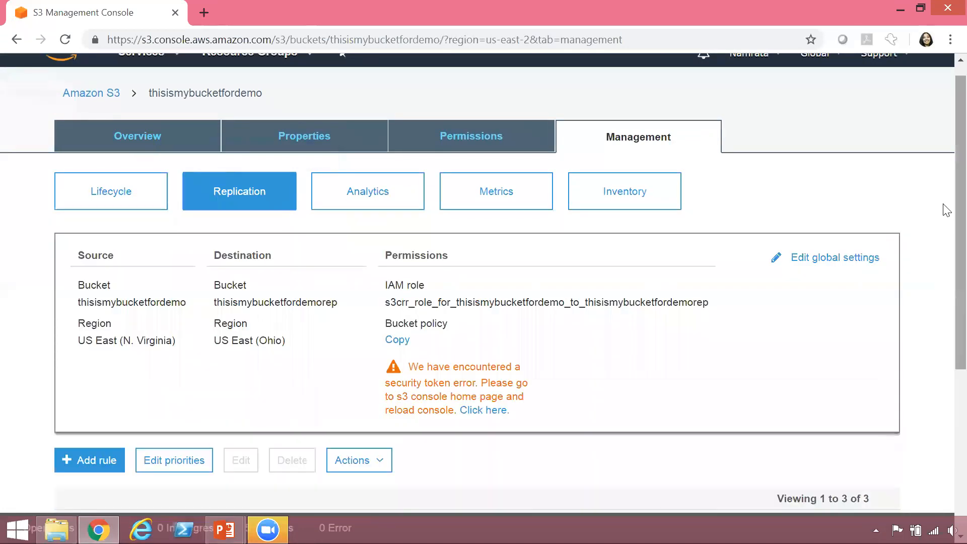
scroll(943, 317, down, 3)
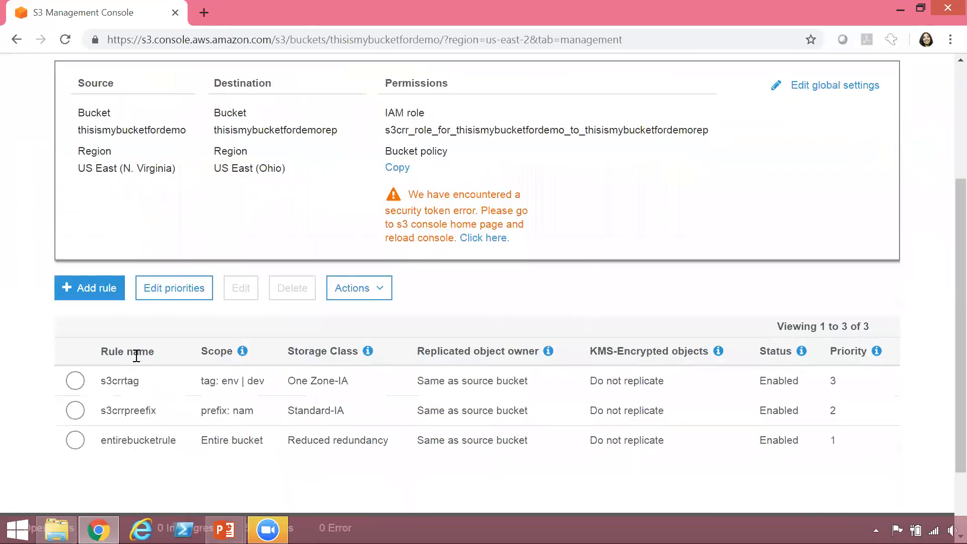
Start a new replication rule with a prefix or tags source and add the prefix filter nam
click(89, 284)
click(366, 260)
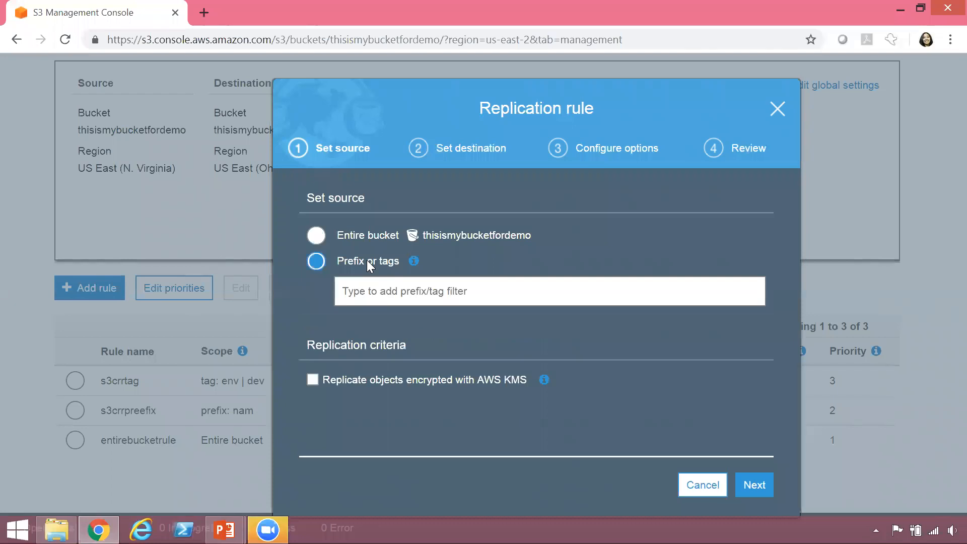
click(395, 287)
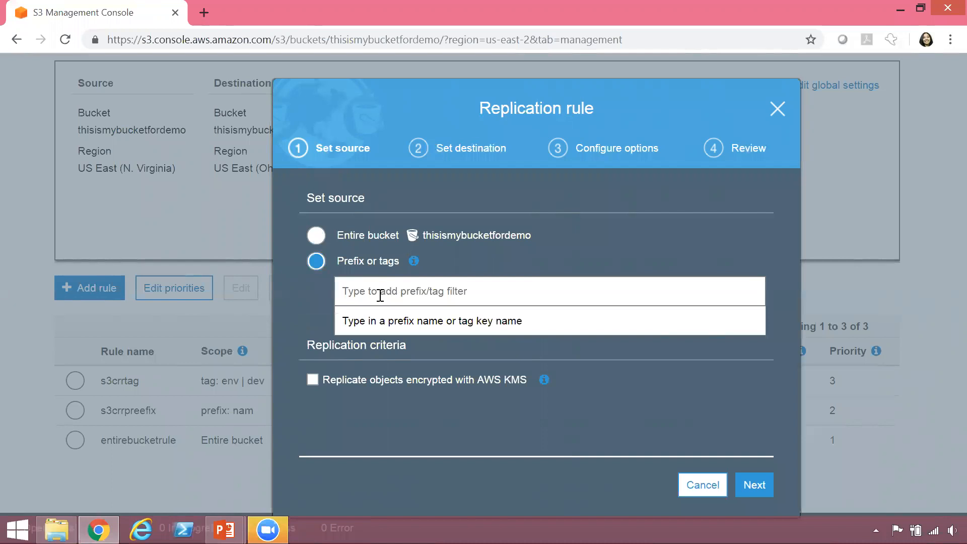
text(nam)
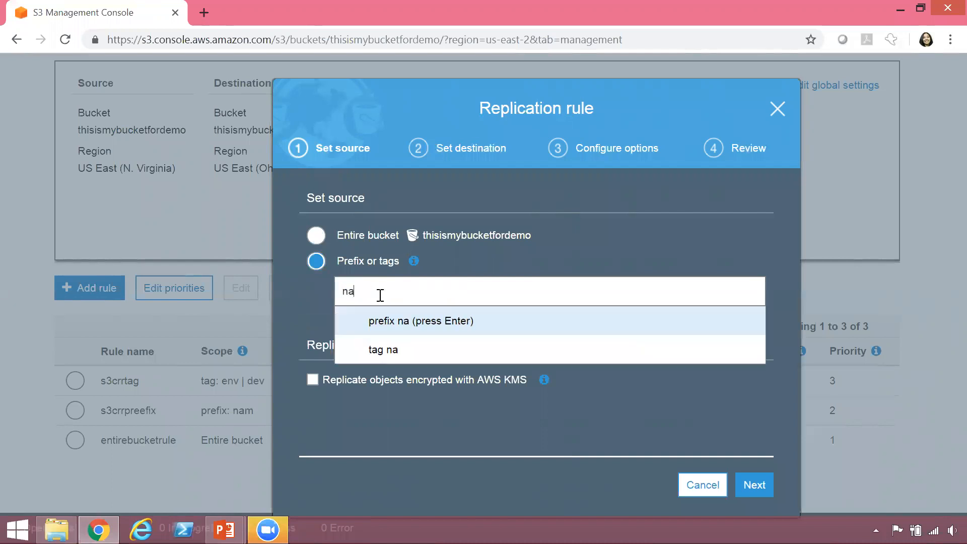
click(425, 321)
Add a tag filter with key env and value dev to the new rule's source
click(406, 329)
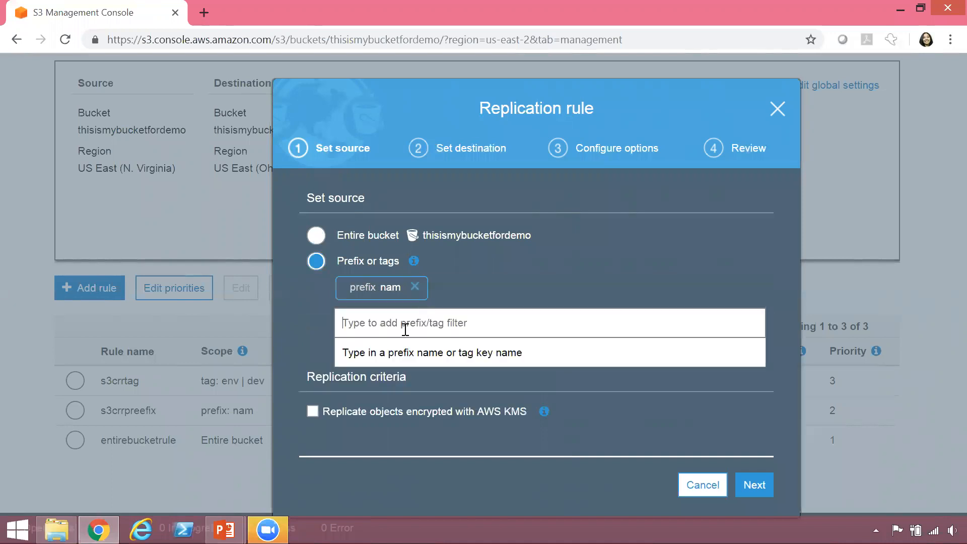
text(env)
click(399, 380)
text(dev)
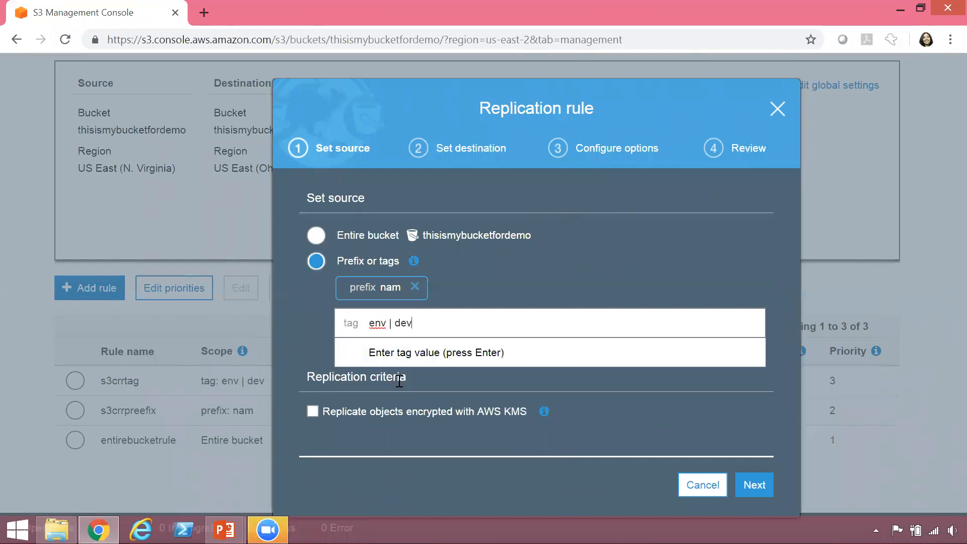
click(456, 353)
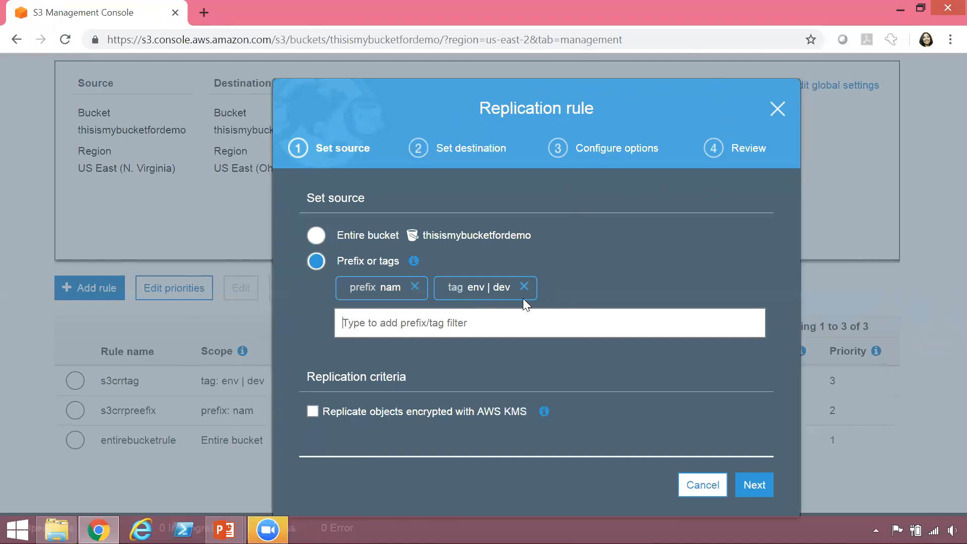
Keep the rule's source and destination bucket and change the storage class for replicated objects to Standard
click(748, 486)
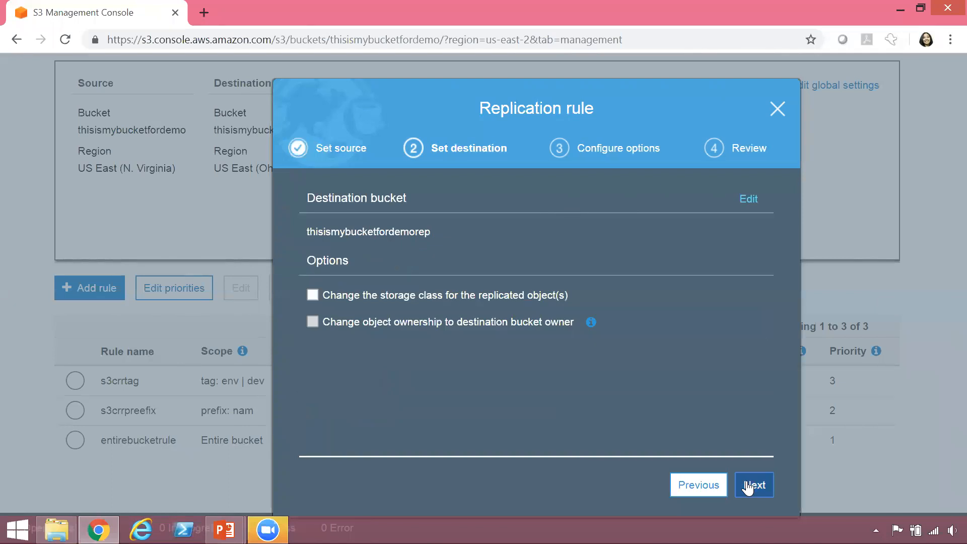
click(437, 295)
click(447, 318)
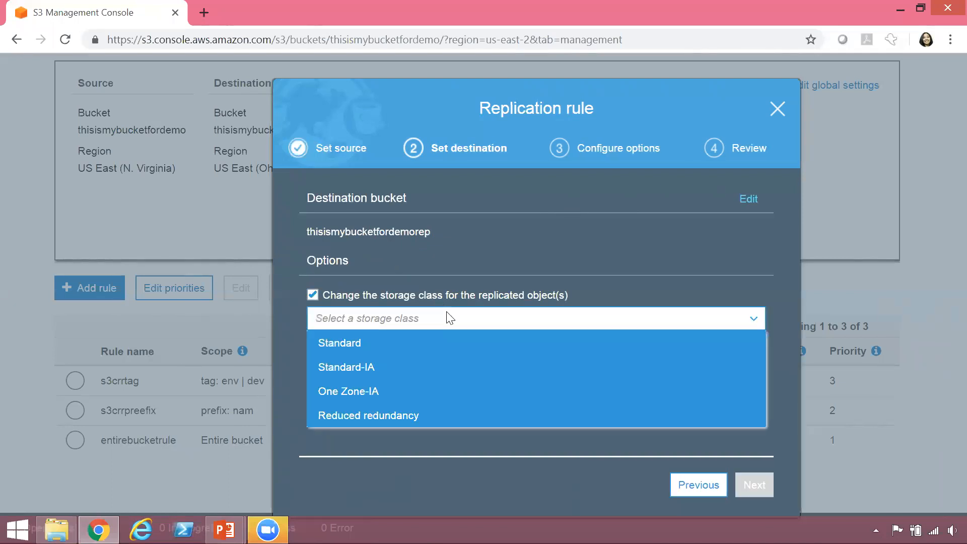
click(415, 346)
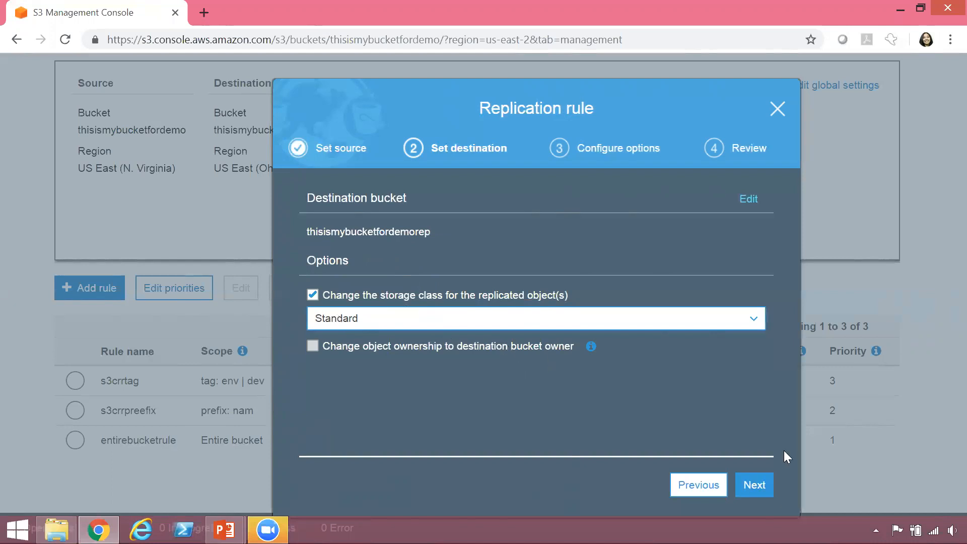
click(746, 484)
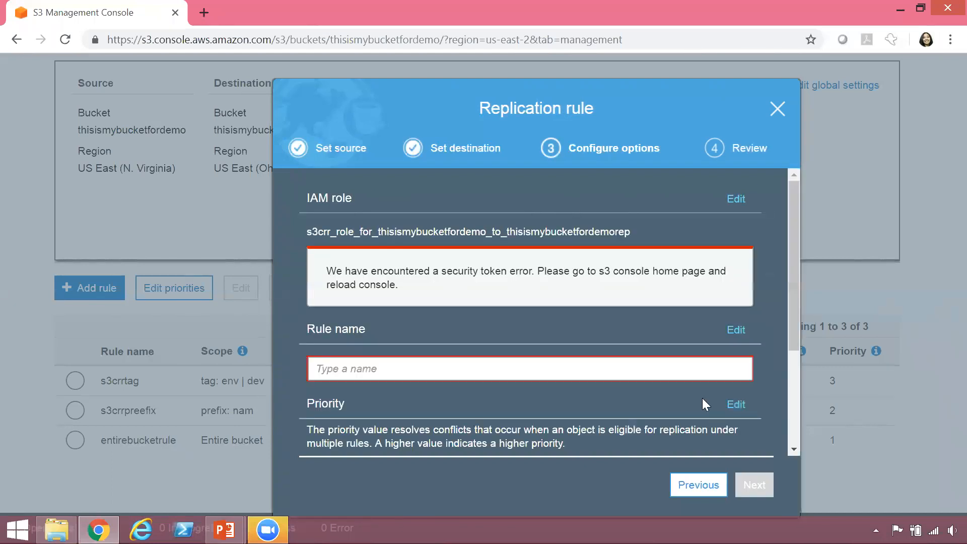
Name the rule s3crrprefixtag, keep it enabled with the highest priority (4), and save it
click(682, 371)
text(s3crrpr)
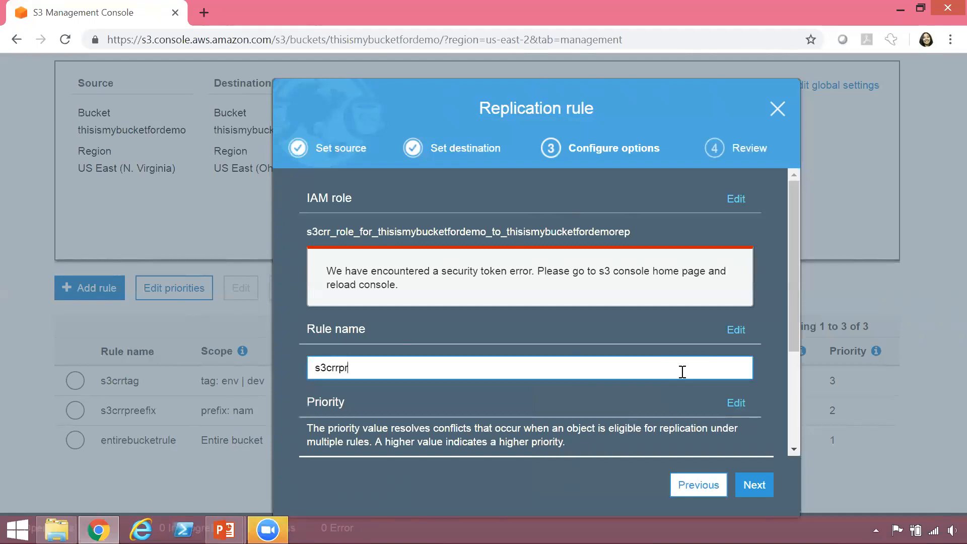
text(efixtag)
scroll(795, 414, down, 3)
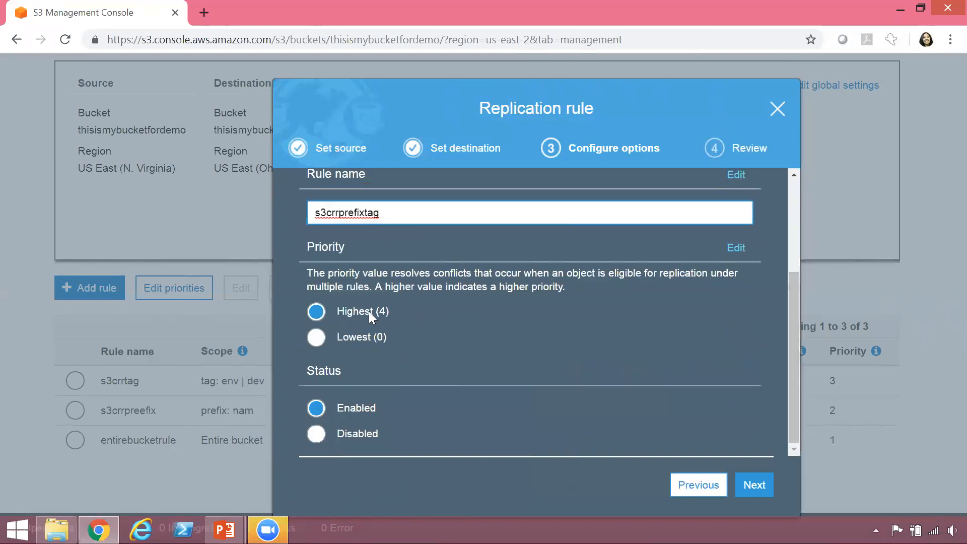
click(754, 485)
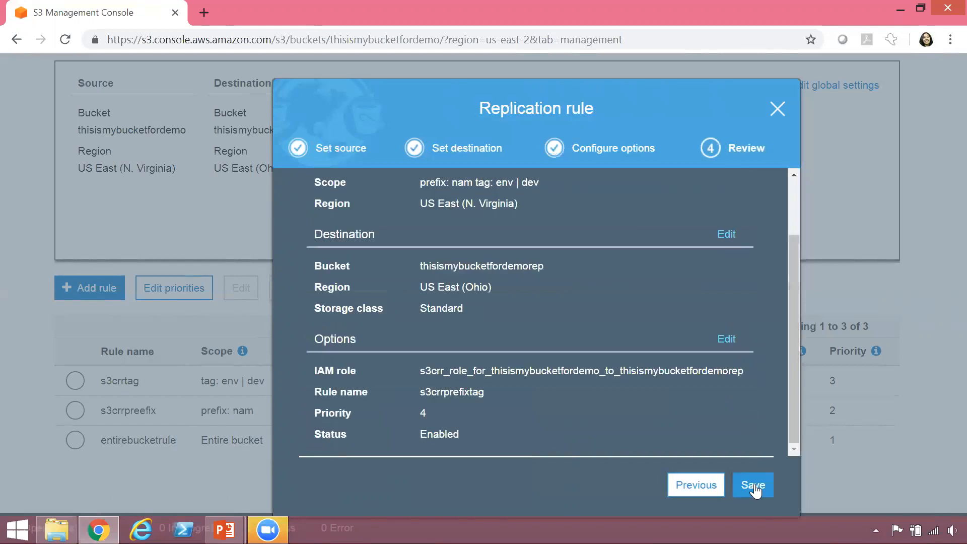
click(753, 485)
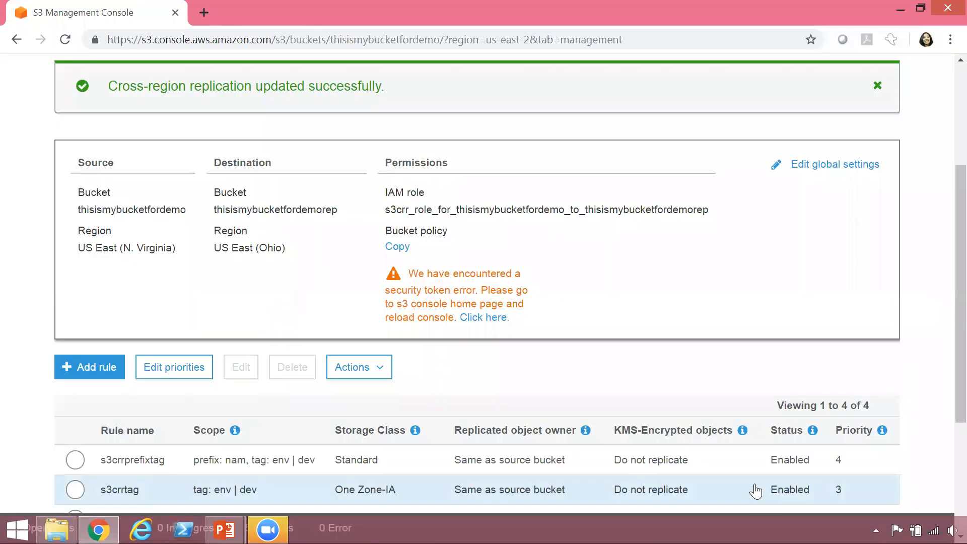
Review the scope, storage class and priority of all replication rules and reopen thisismybucketfordemo from the bucket list
drag(949, 279, 949, 378)
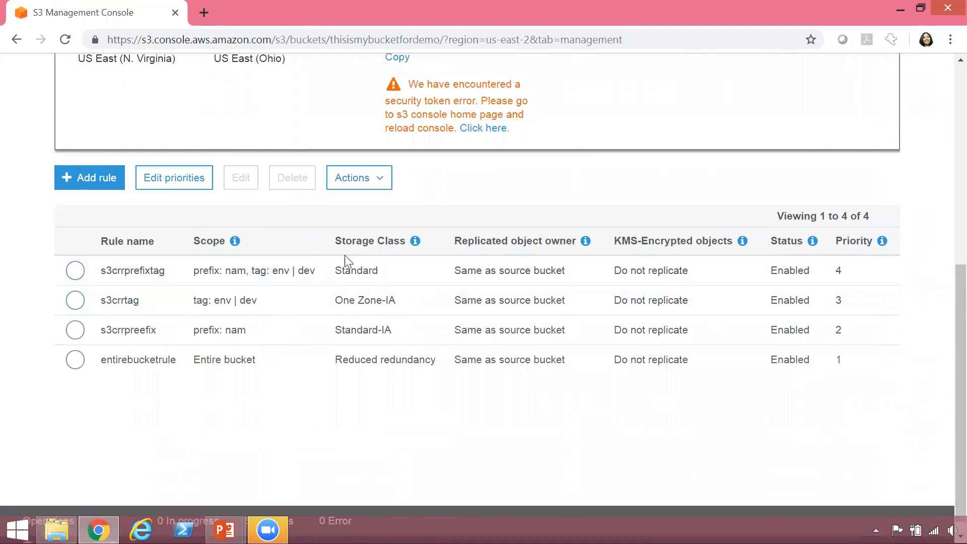
scroll(947, 171, up, 2)
scroll(946, 171, up, 5)
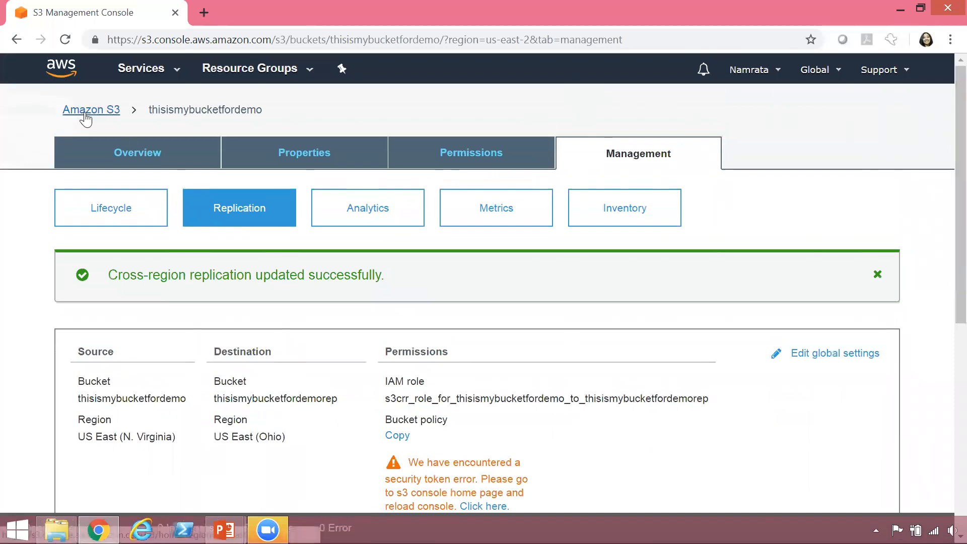
click(85, 112)
click(180, 352)
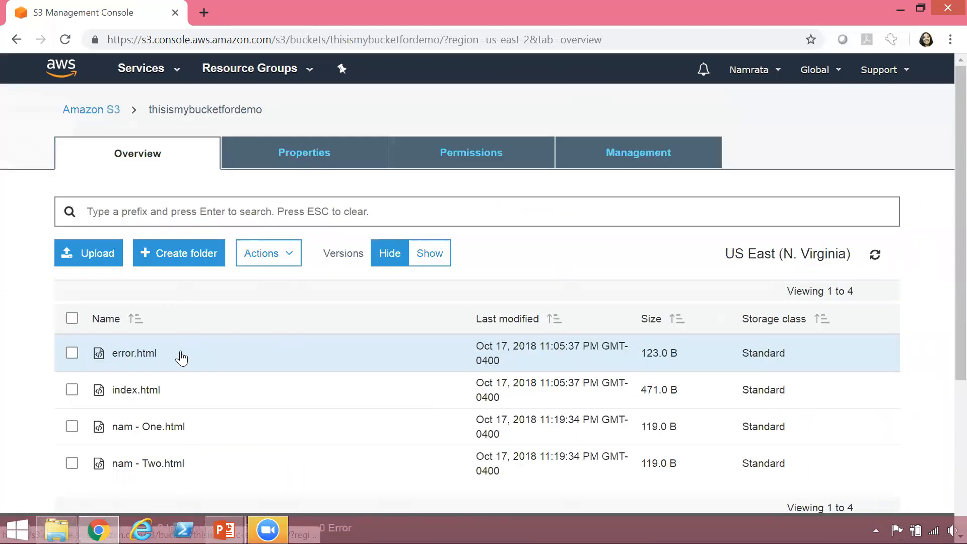
Start an upload to the bucket with error.html, index.html, nam - One.html, nam - Two.html and nam - Three.html
click(99, 261)
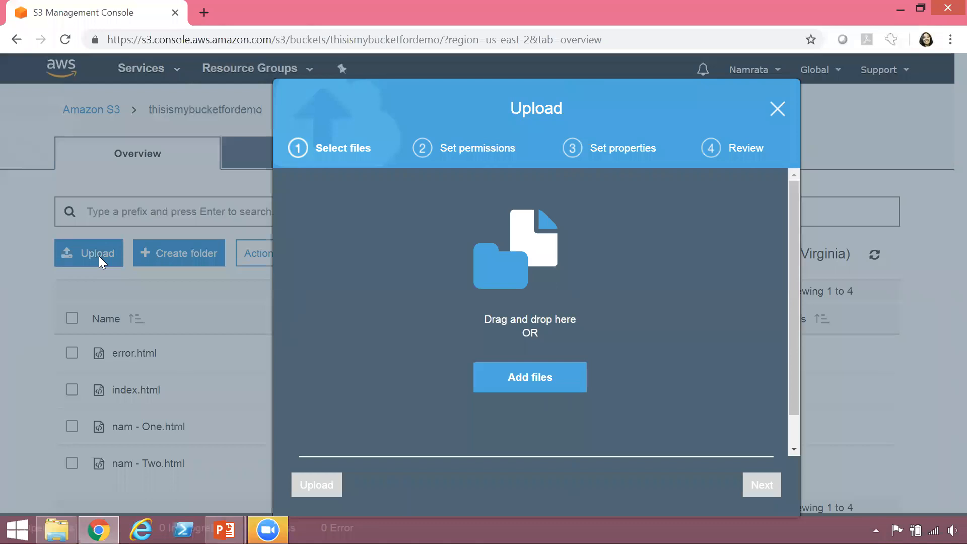
click(502, 379)
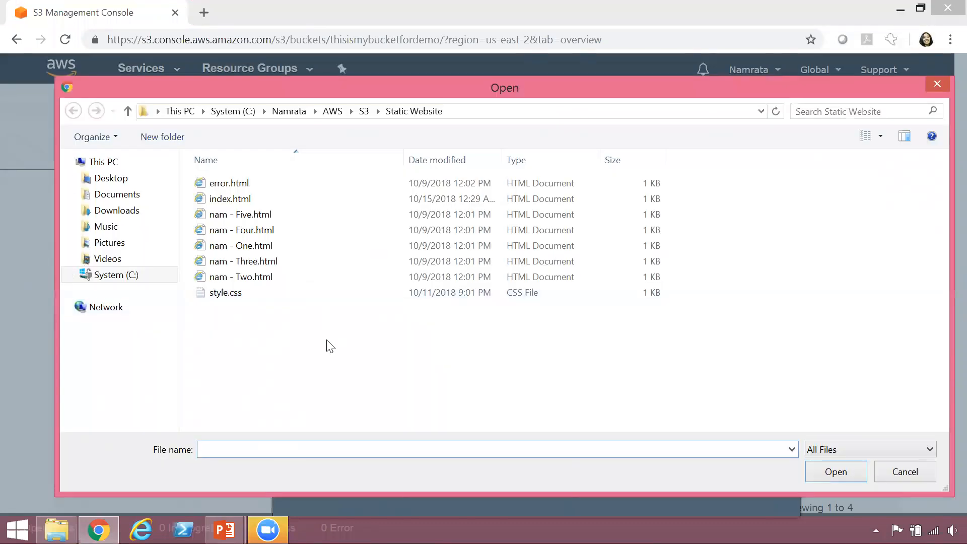
click(261, 246)
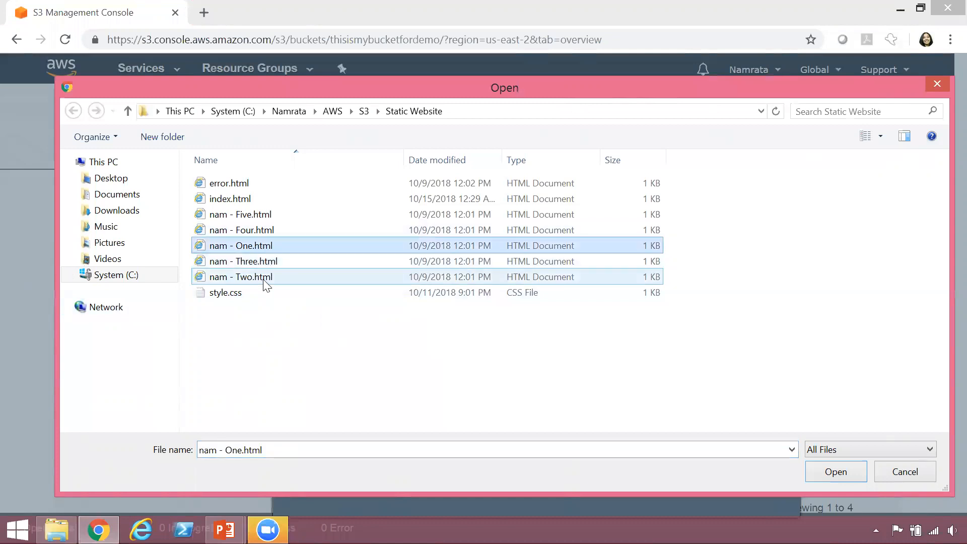
ctrl+click(263, 279)
ctrl+click(268, 263)
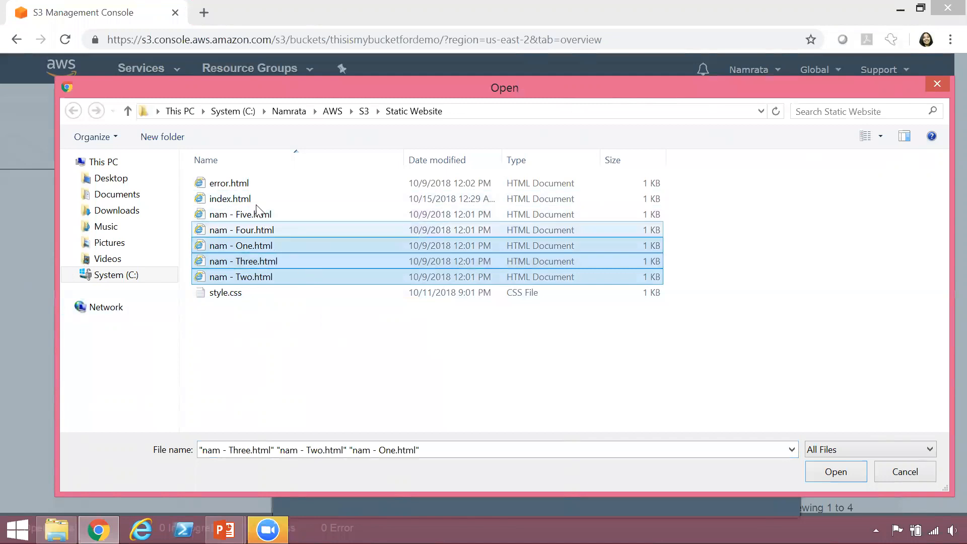
ctrl+click(255, 186)
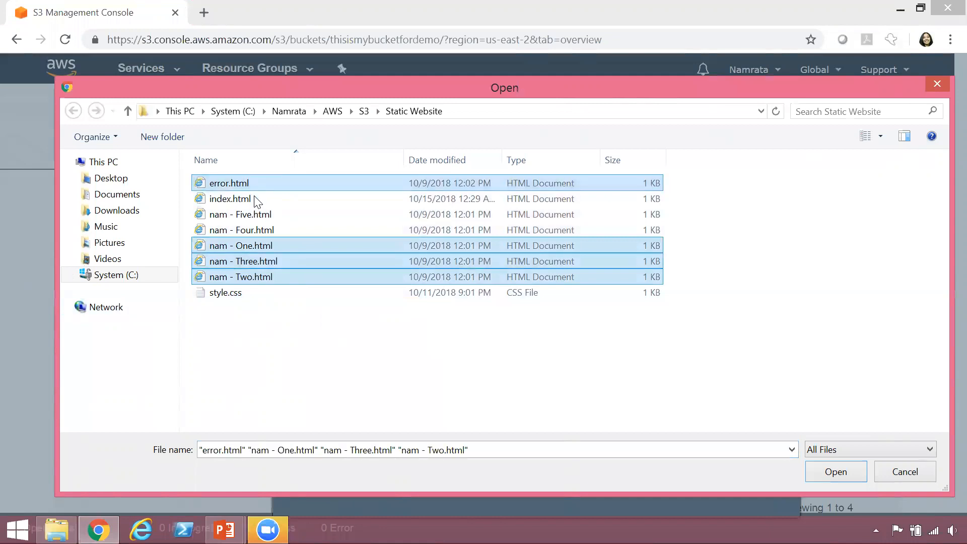
ctrl+click(254, 200)
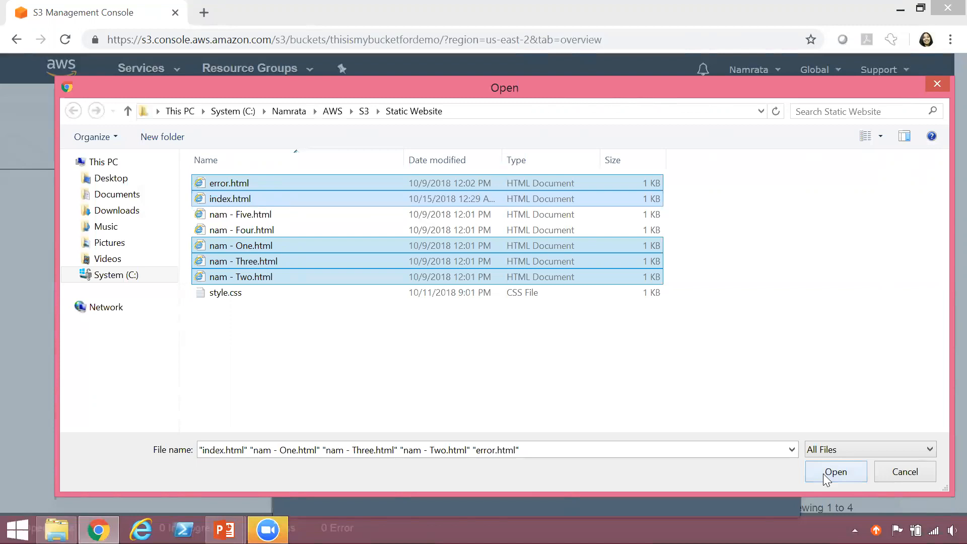
click(826, 477)
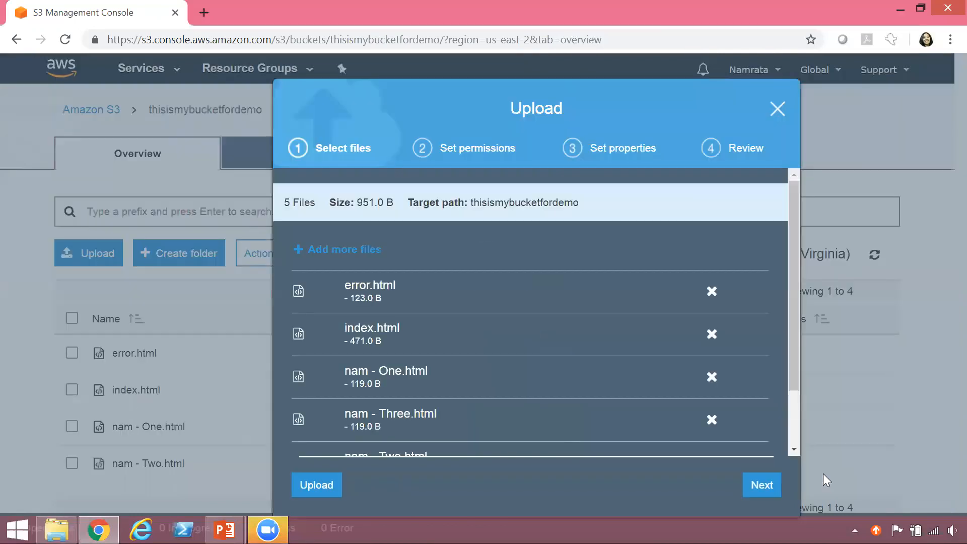
scroll(797, 410, down, 2)
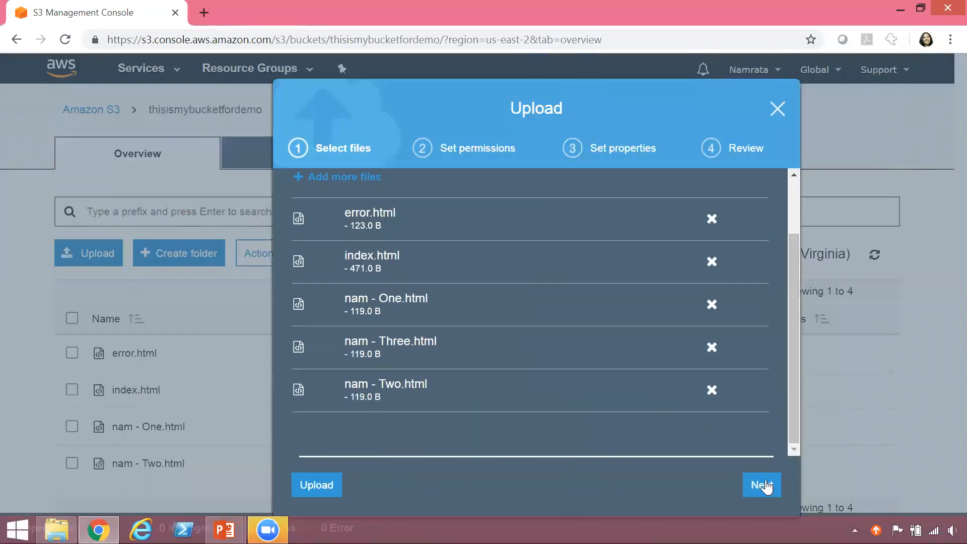
Keep the default permissions, add a tag with key env and value dev to the files, and upload them
click(761, 485)
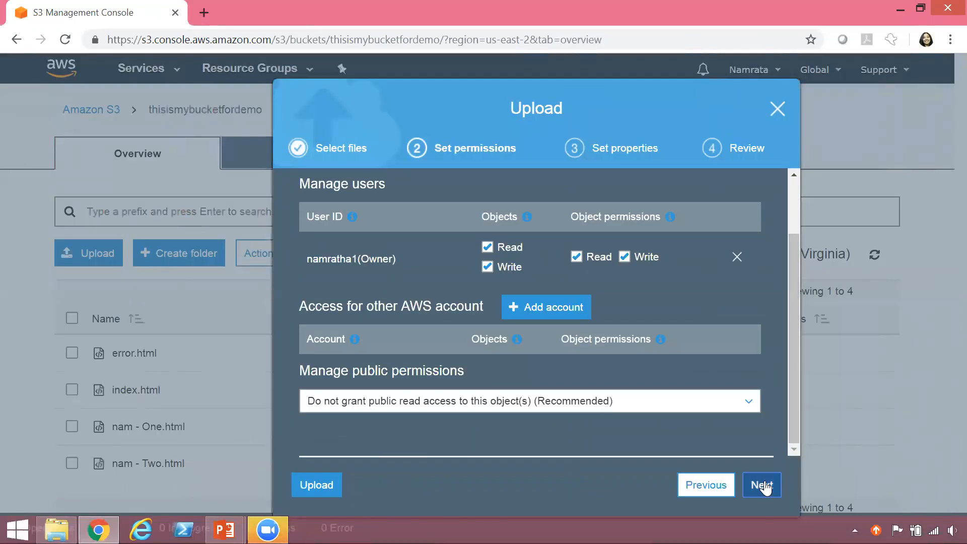
click(762, 485)
scroll(788, 436, down, 2)
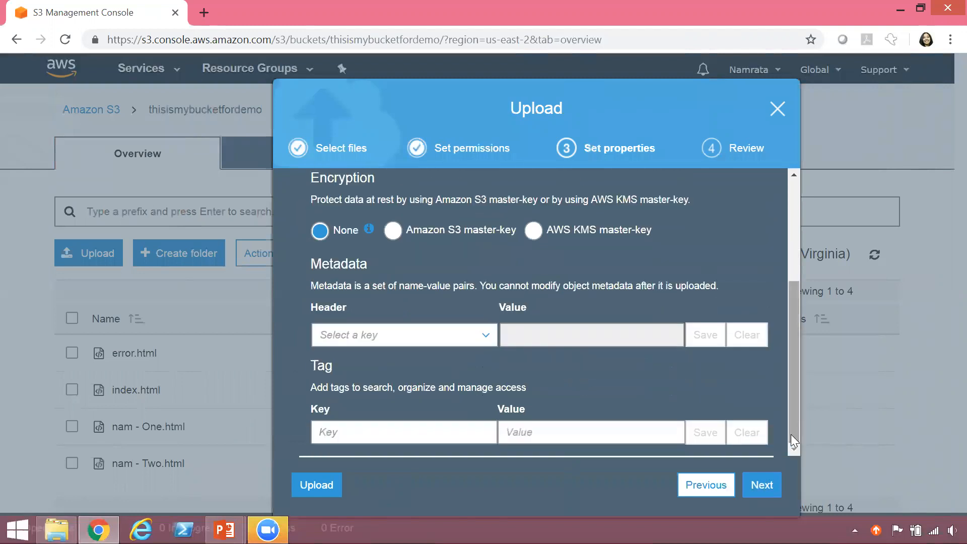
click(375, 432)
text(enc)
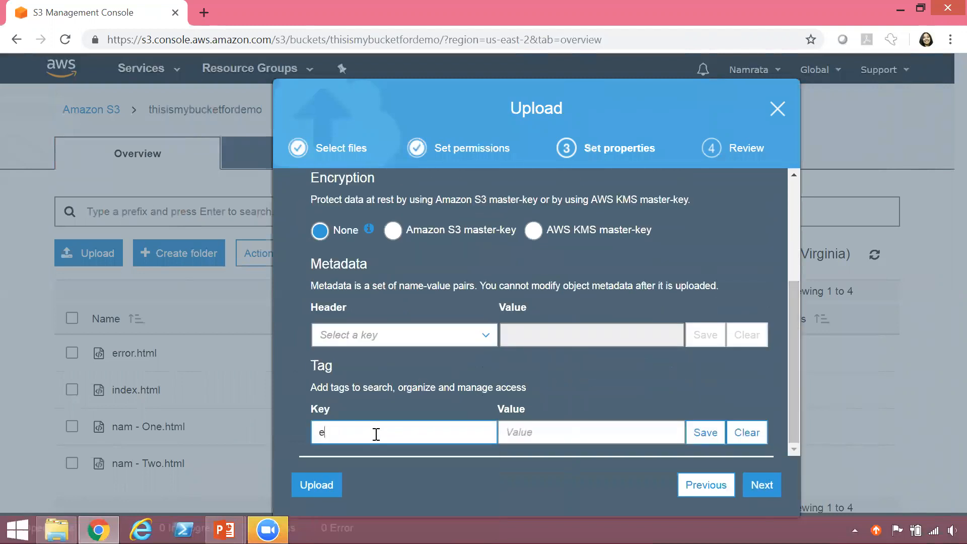
key(Tab)
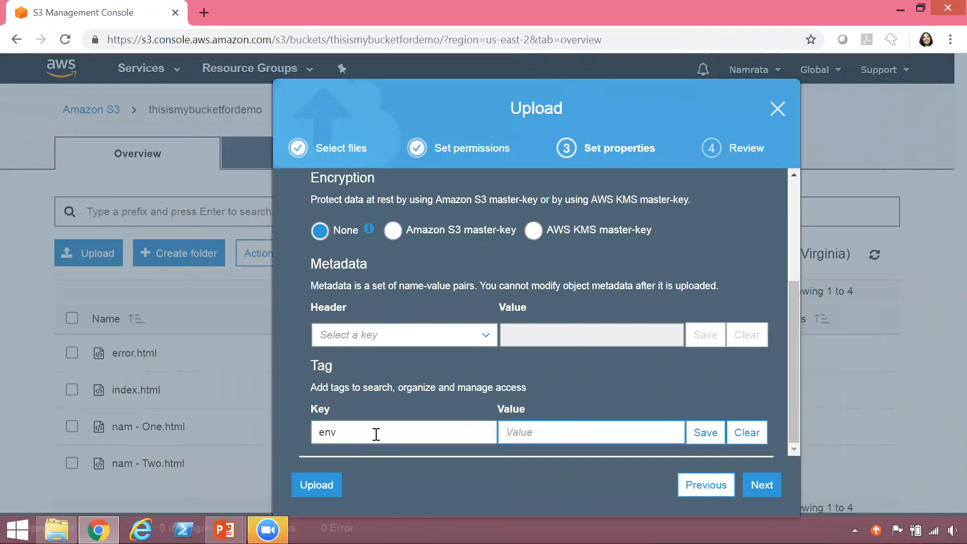
text(dev)
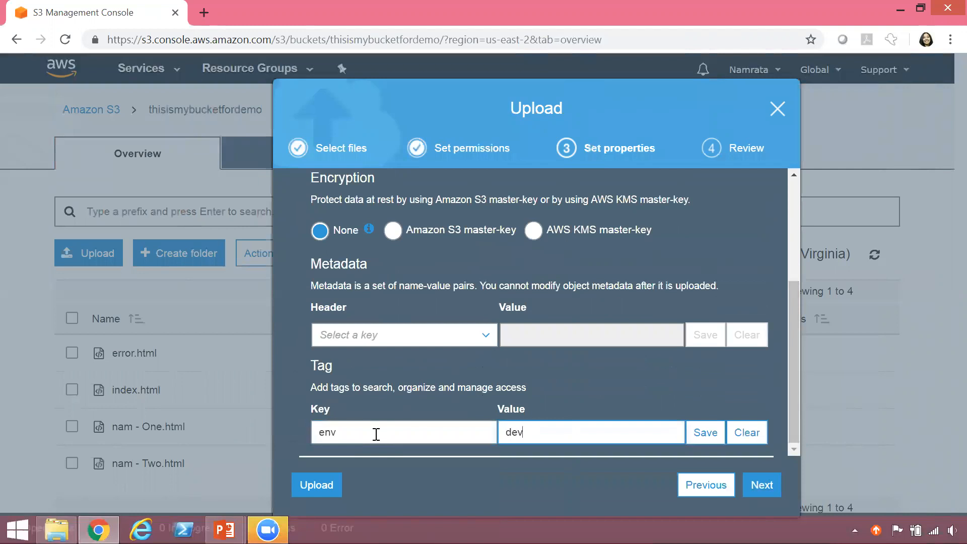
click(760, 491)
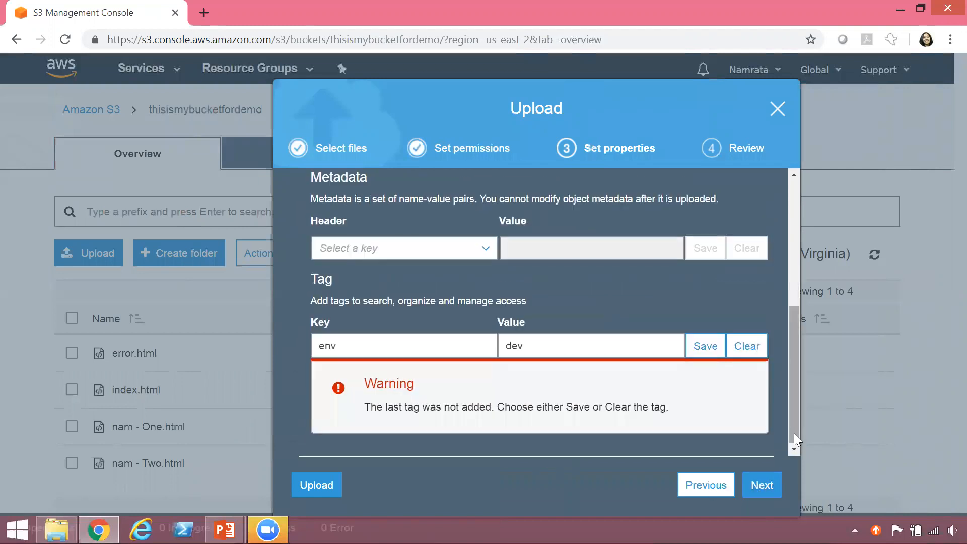
click(705, 344)
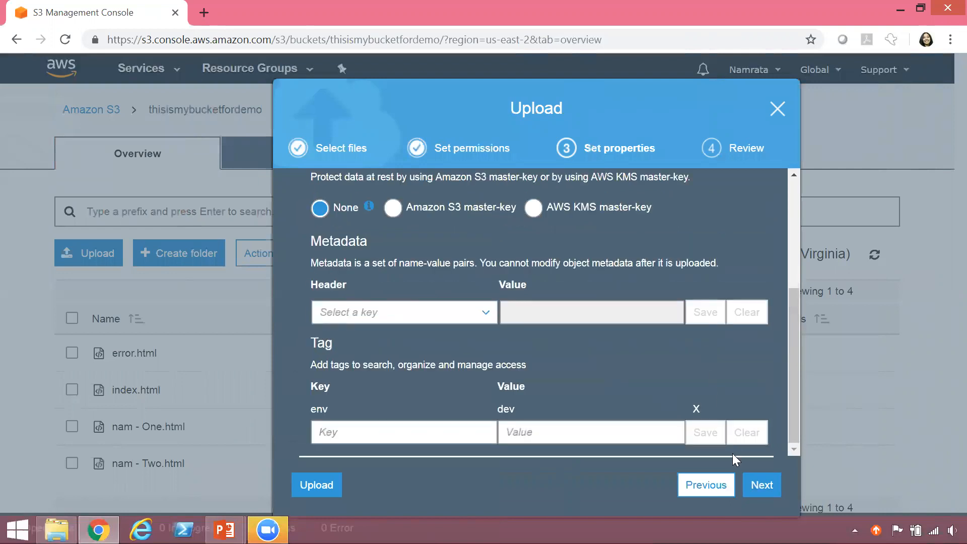
click(763, 486)
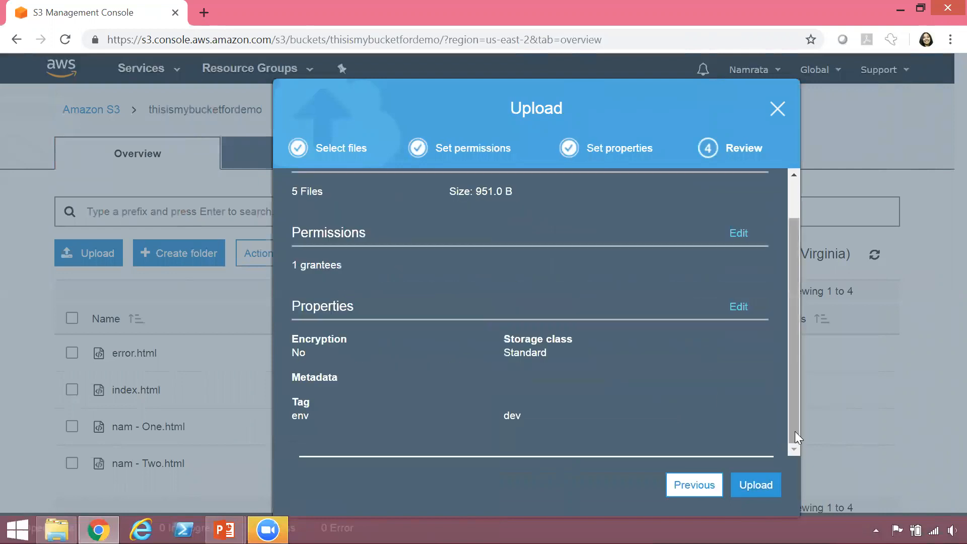
click(755, 485)
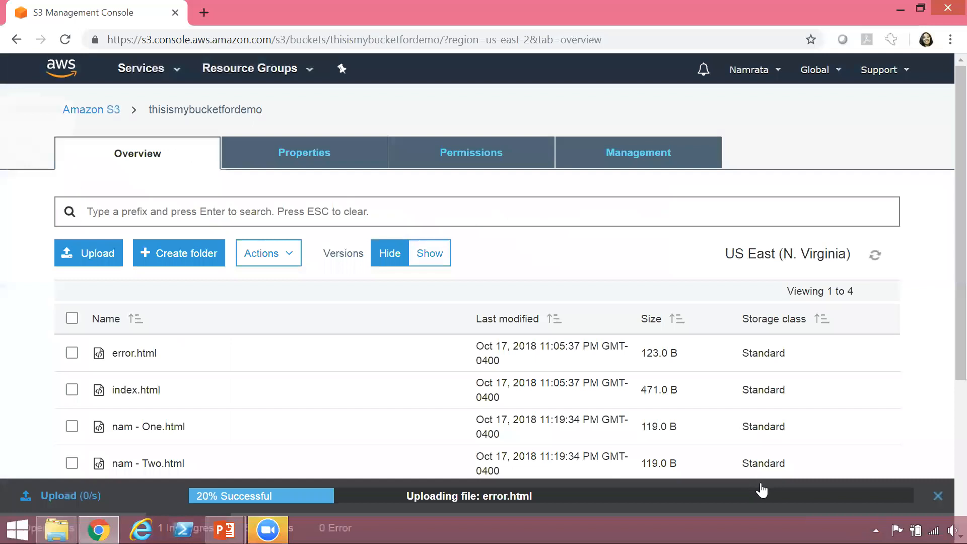
Check the replication status and version history of nam - Three.html, nam - One.html and index.html in the source bucket
scroll(946, 254, down, 2)
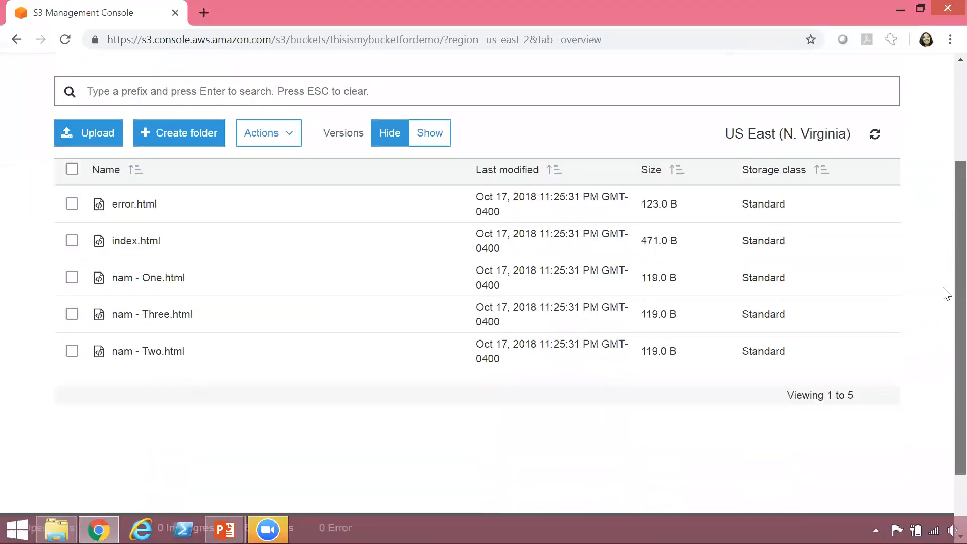
click(248, 317)
click(654, 282)
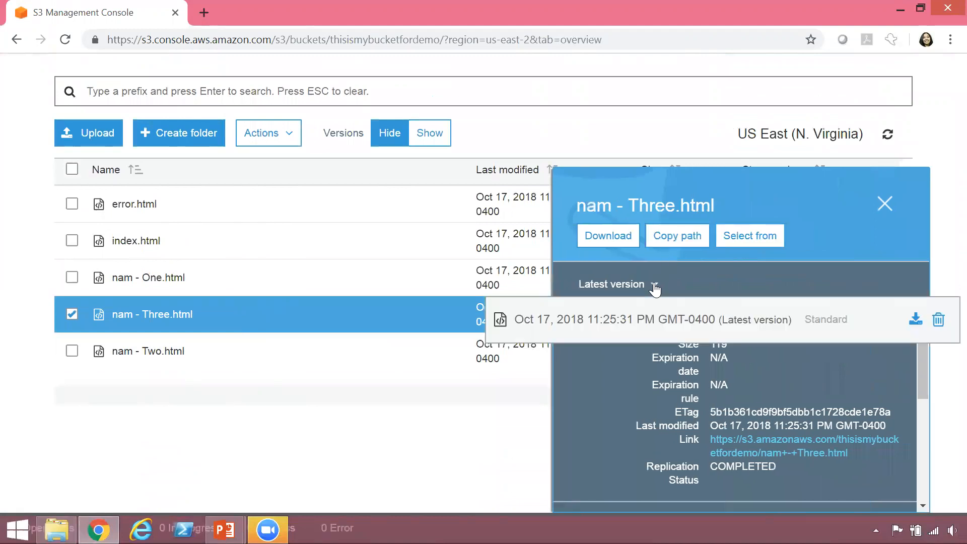
click(884, 204)
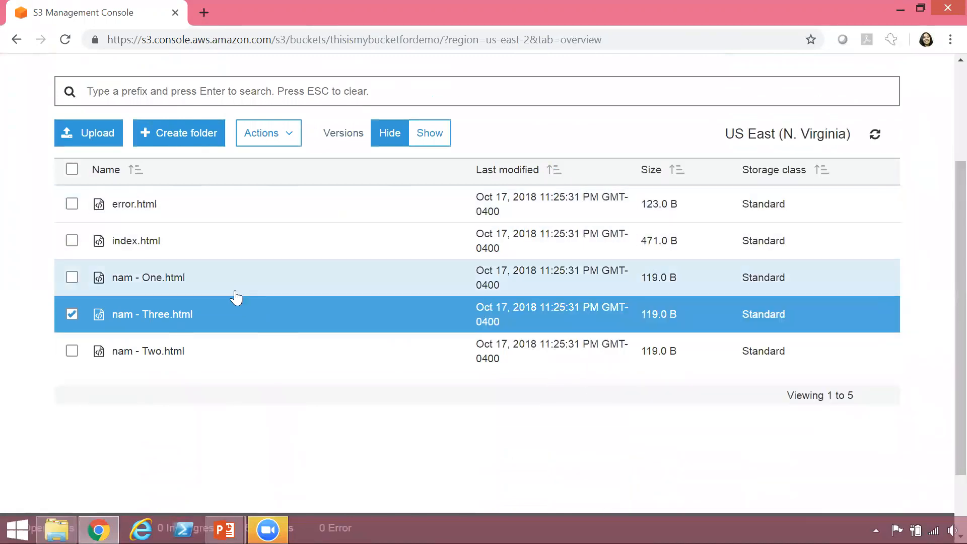
click(237, 282)
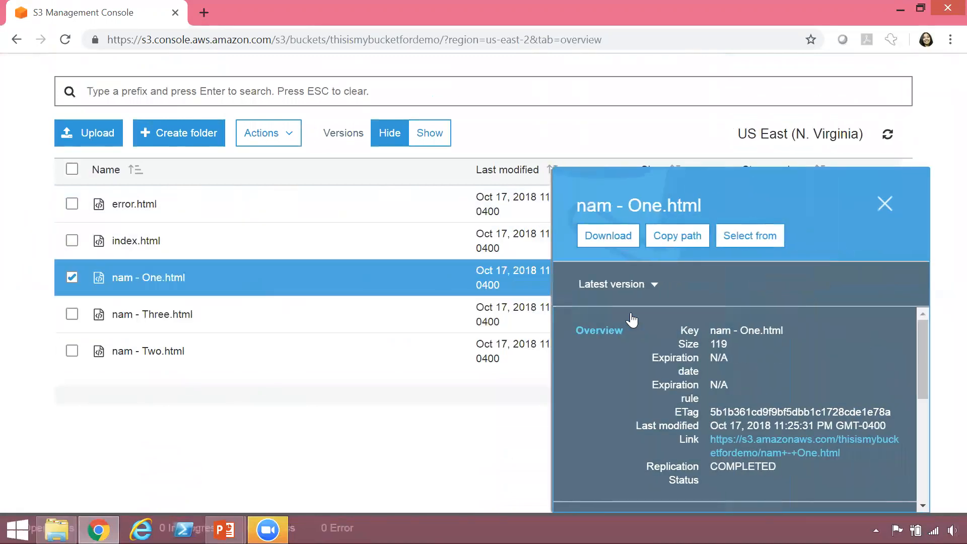
click(653, 285)
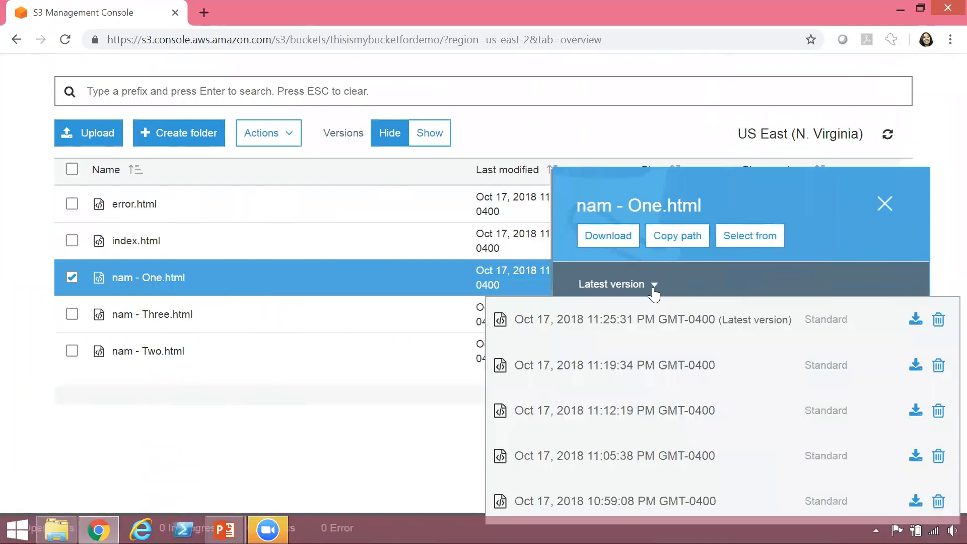
click(884, 203)
click(666, 248)
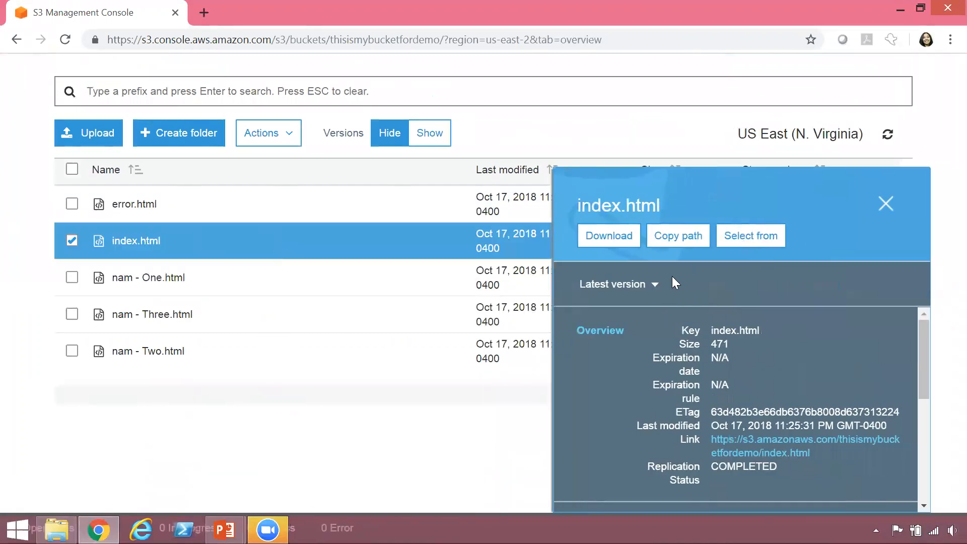
click(654, 285)
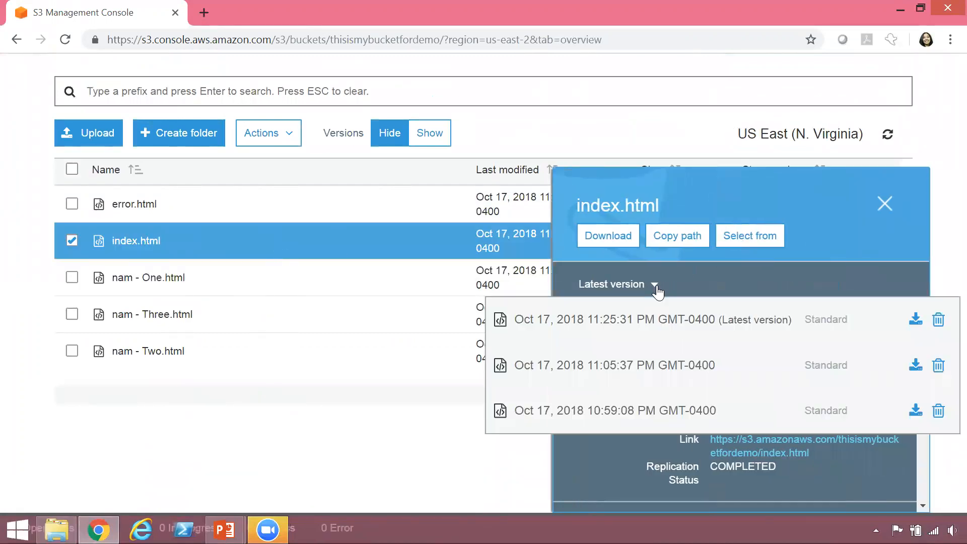
Close the index.html details and review the s3crrprefixtag and s3crrtag replication rules of the source bucket
click(884, 205)
scroll(944, 201, up, 3)
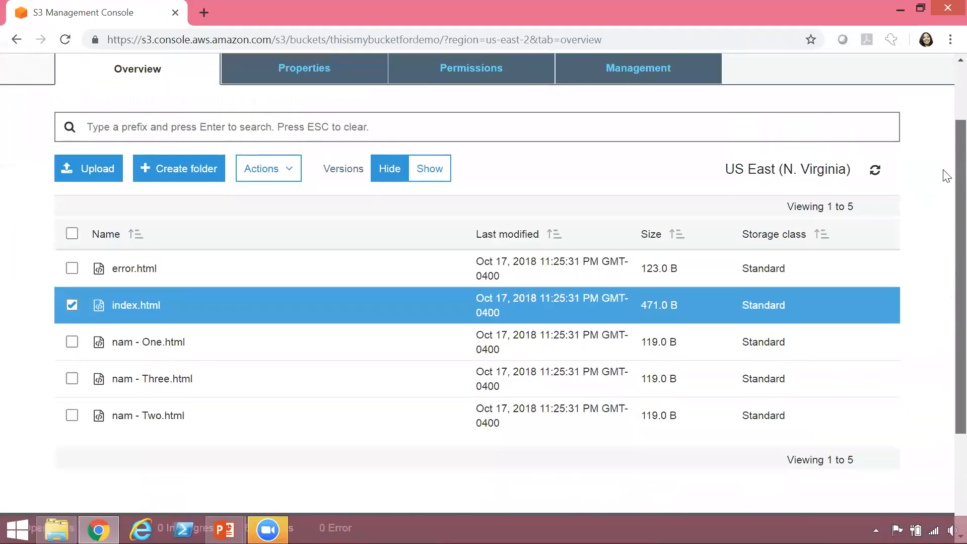
click(632, 161)
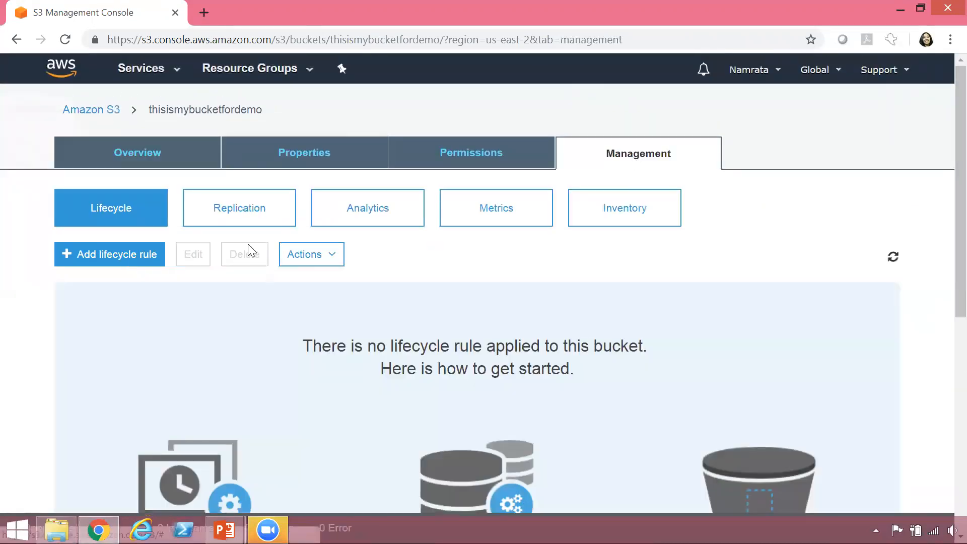
click(240, 207)
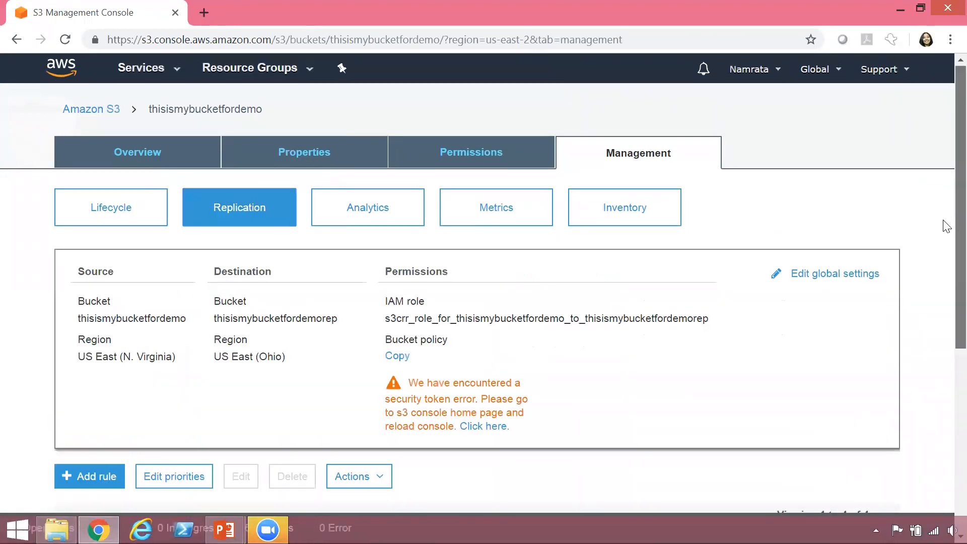
scroll(943, 222, down, 6)
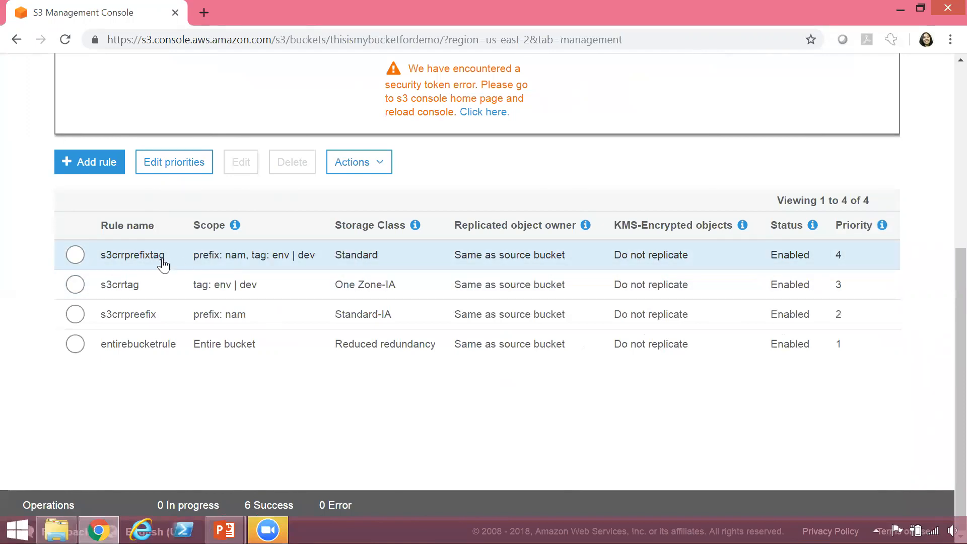
click(71, 259)
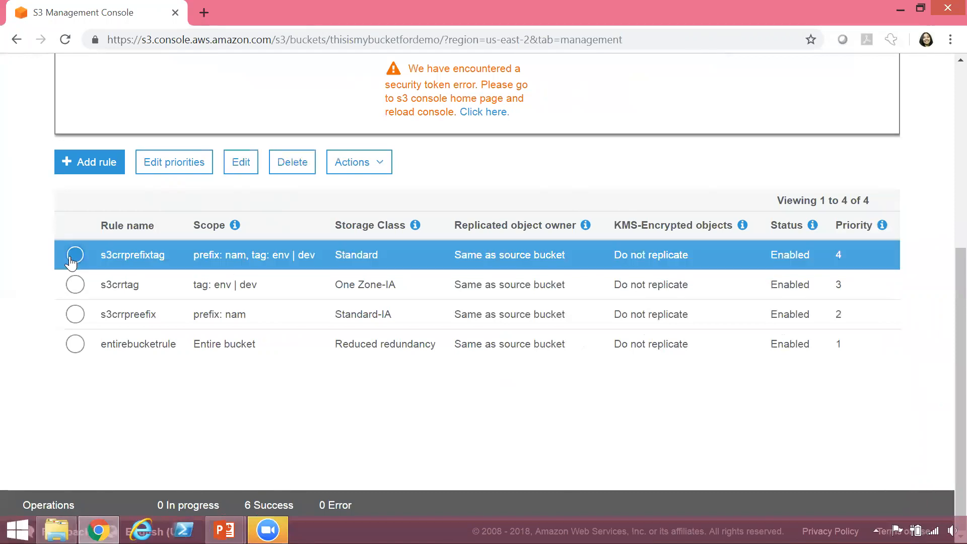
click(73, 290)
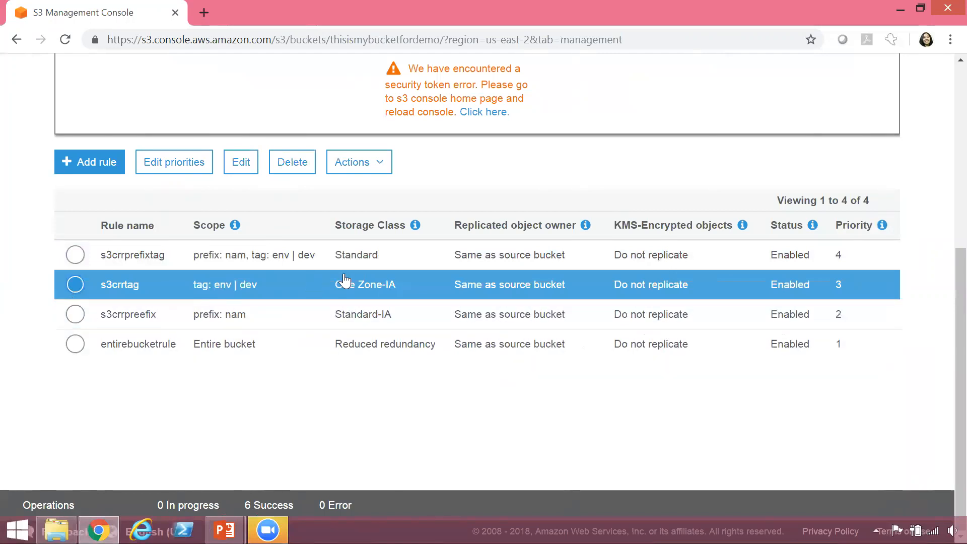
Open the destination bucket thisismybucketfordemorep from the bucket list and refresh its objects to check their storage classes
drag(947, 384, 943, 188)
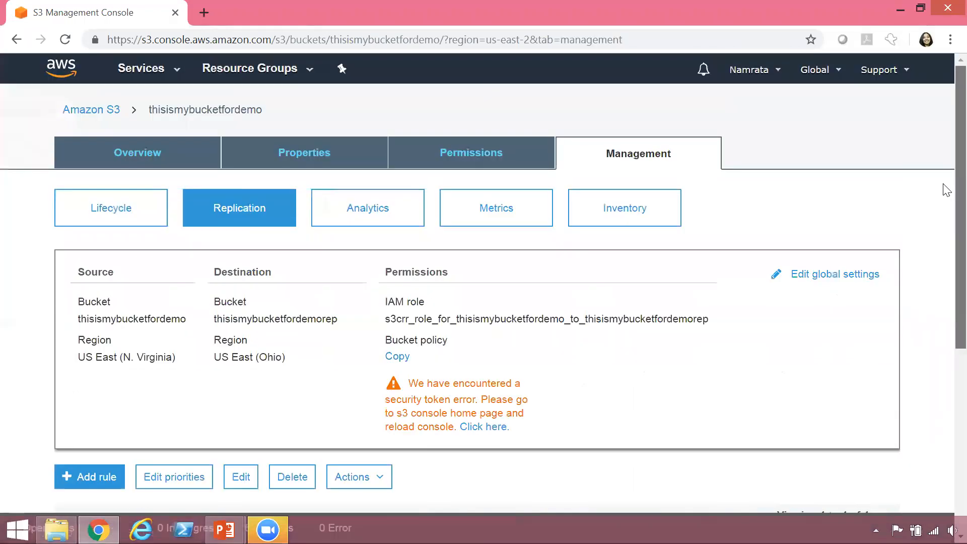
click(114, 110)
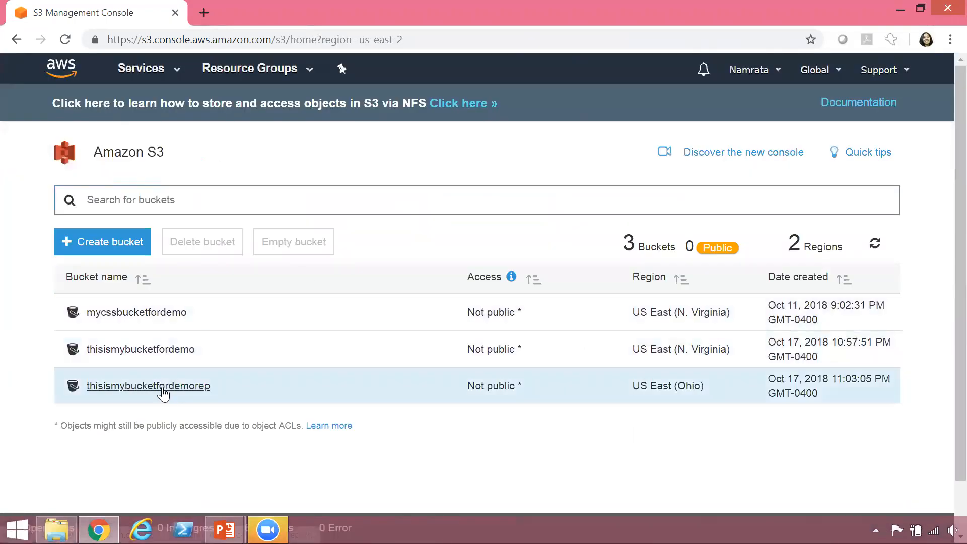
click(162, 388)
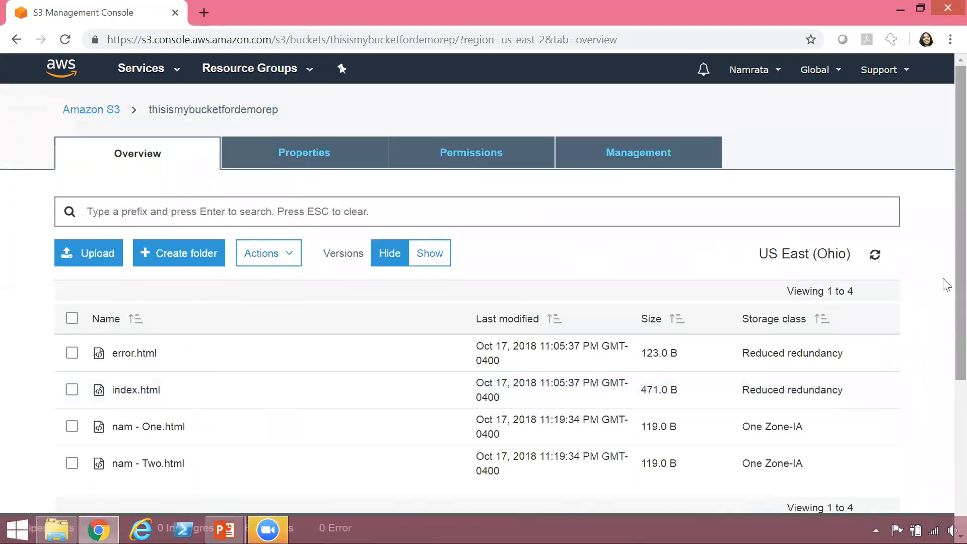
scroll(943, 312, down, 2)
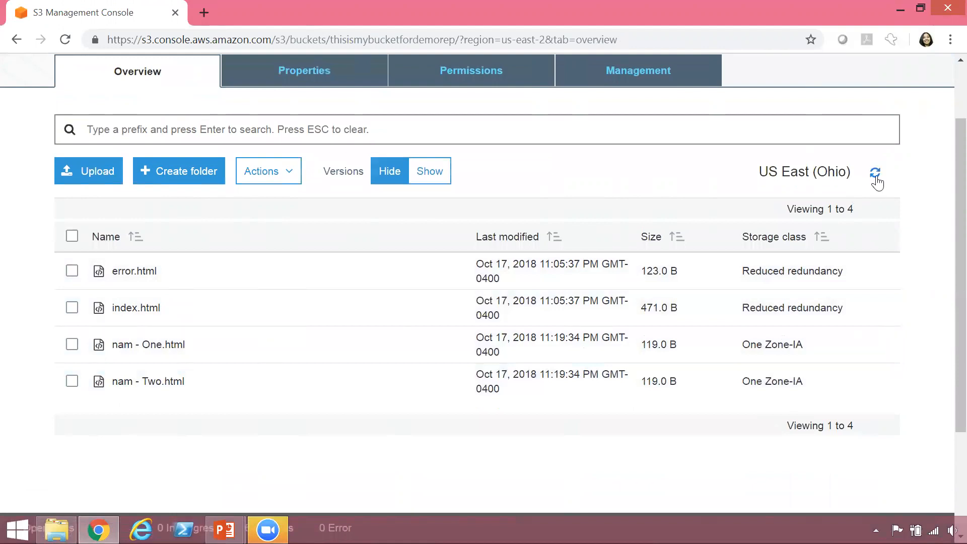
click(875, 177)
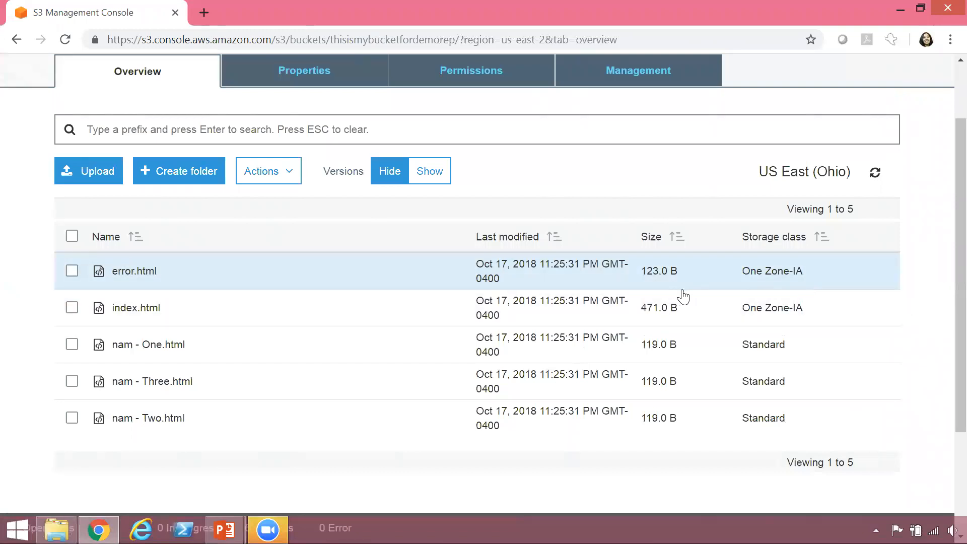
Check the replication status and version history of error.html and nam - One.html in the destination bucket
click(328, 284)
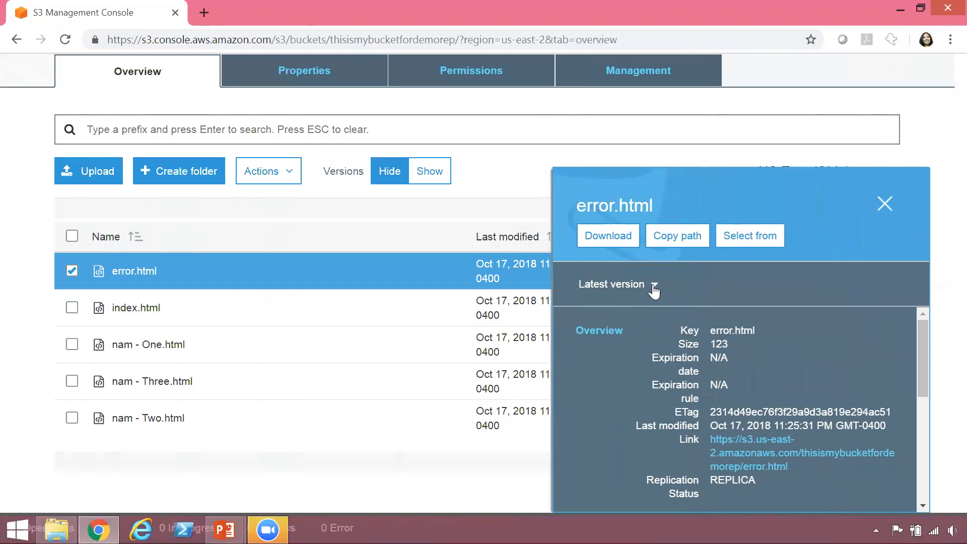
click(646, 288)
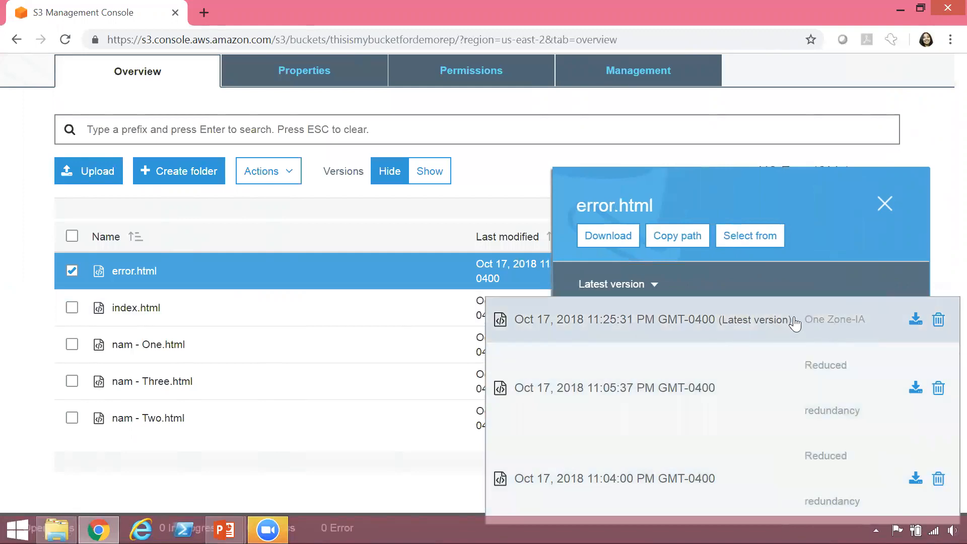
click(884, 203)
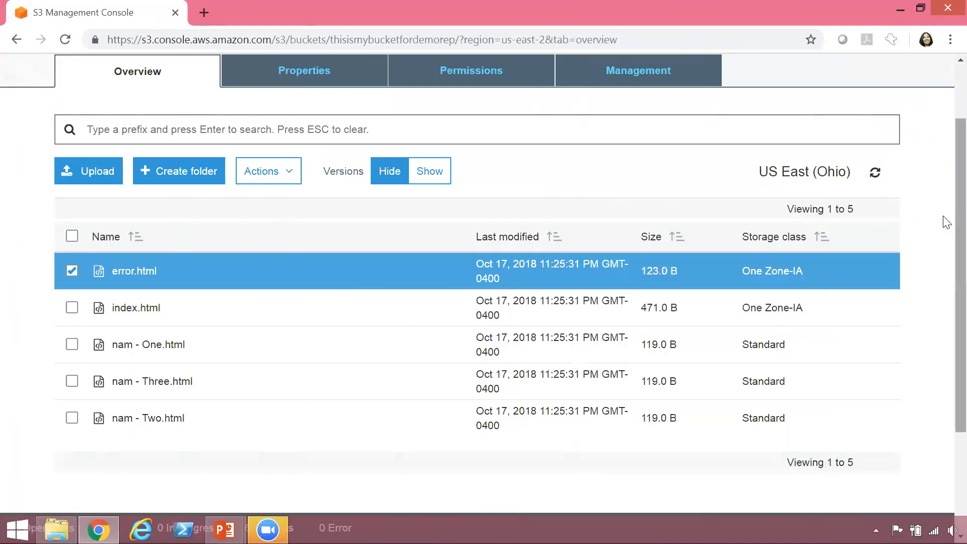
scroll(945, 229, down, 3)
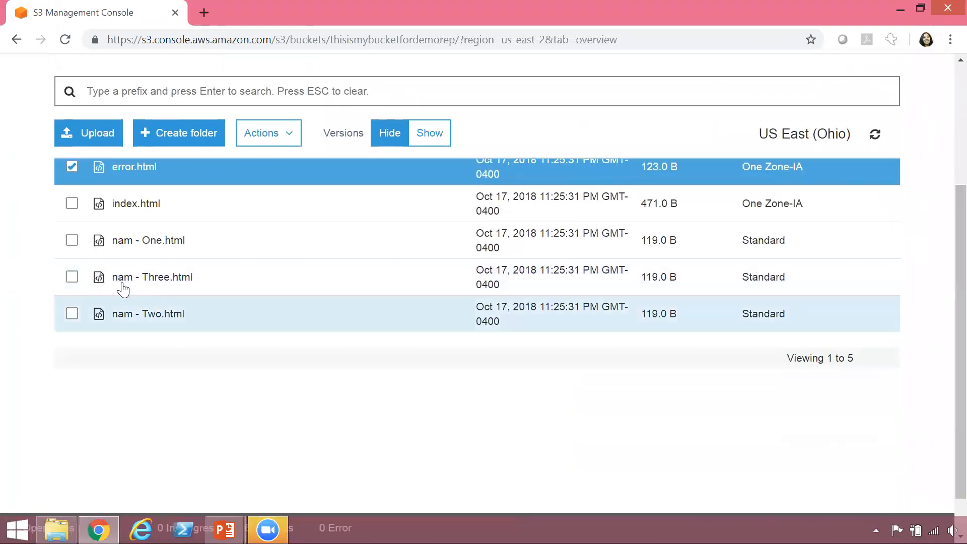
click(71, 240)
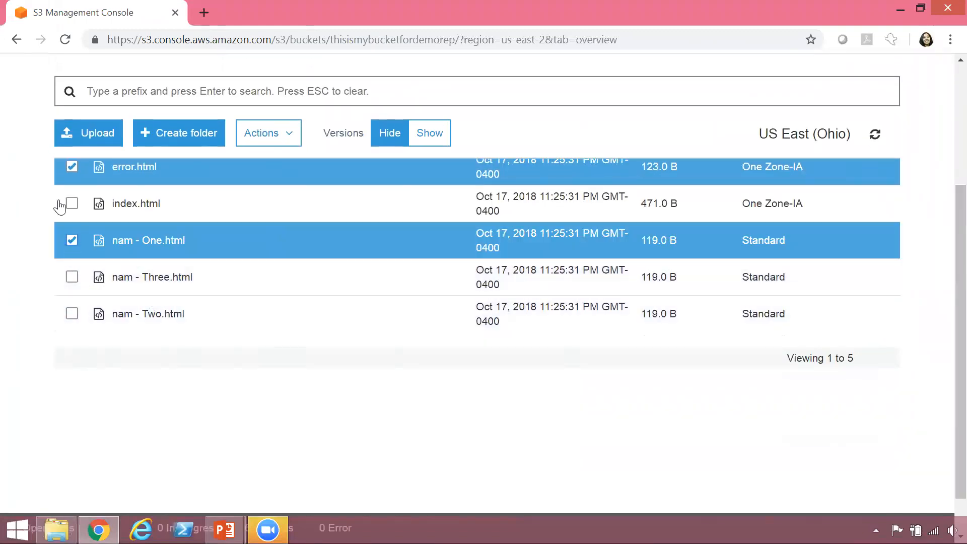
click(72, 167)
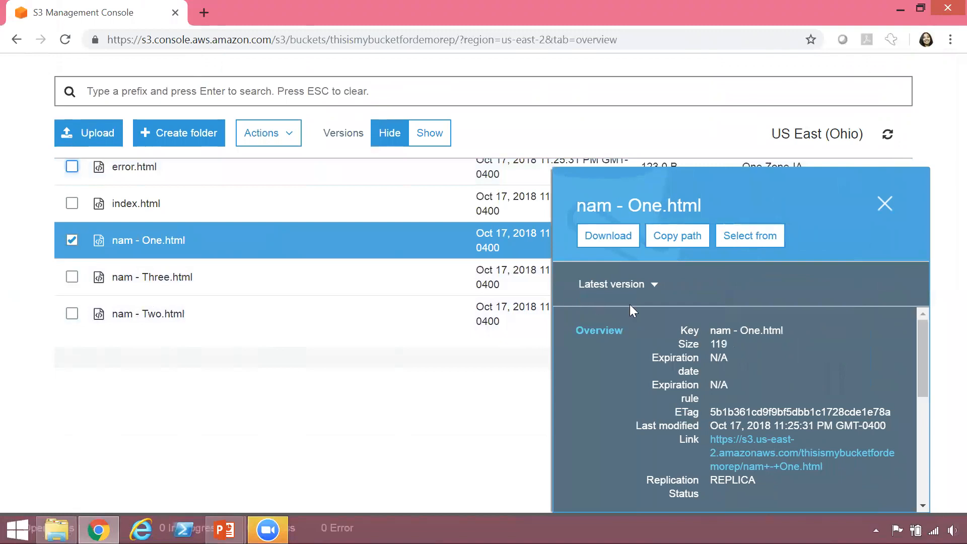
click(638, 286)
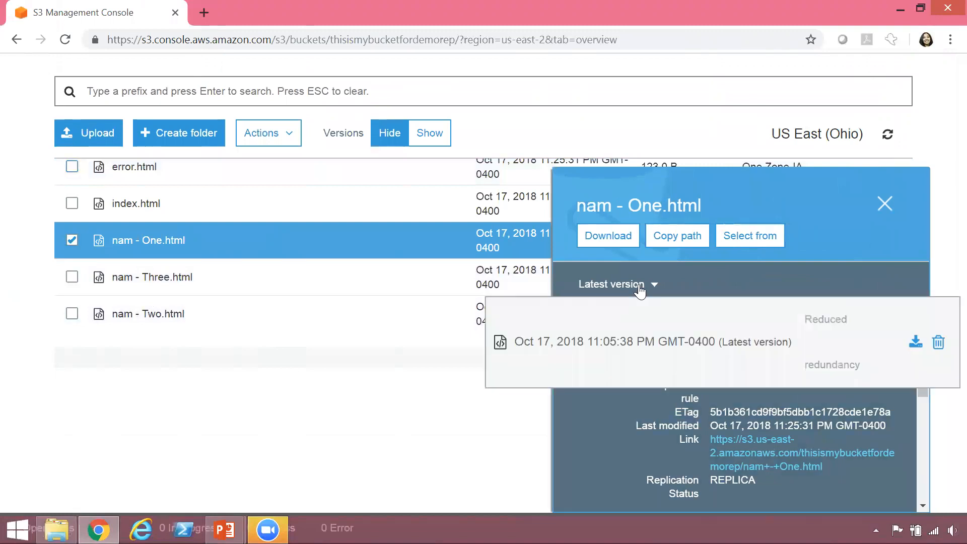
click(885, 204)
Show all object versions in the destination bucket and compare the storage class of each version
click(446, 149)
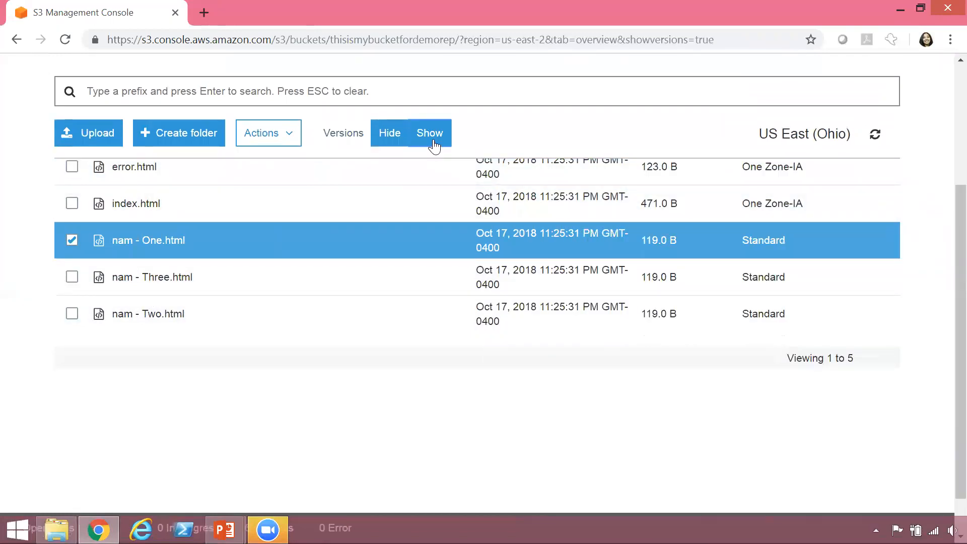
scroll(945, 242, down, 6)
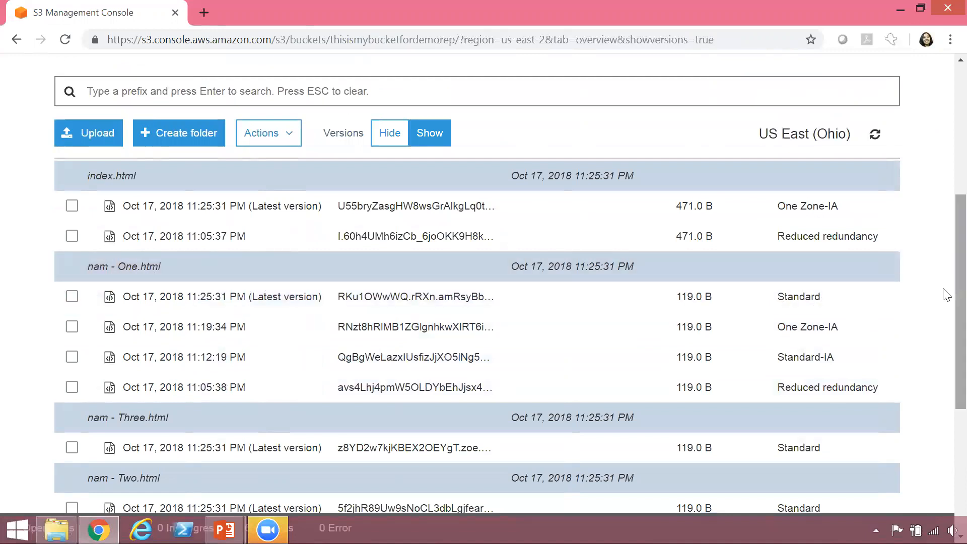
drag(945, 295, 946, 375)
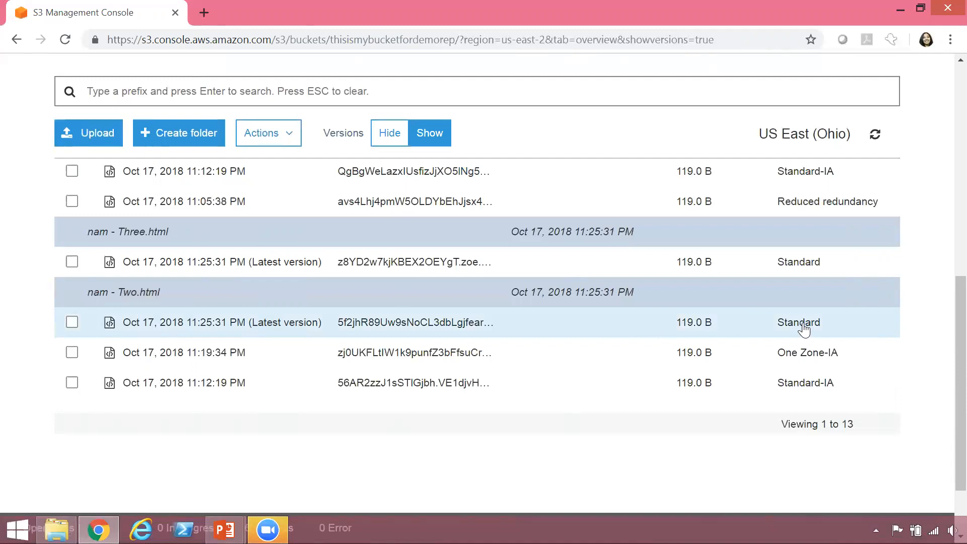
drag(944, 334, 946, 88)
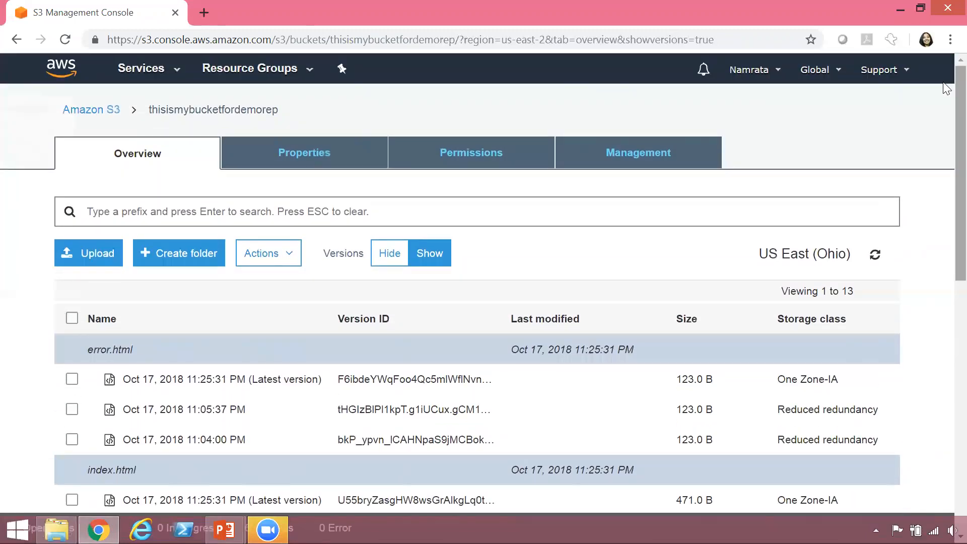
Return to the bucket list and open the replication rules of thisismybucketfordemo
click(102, 112)
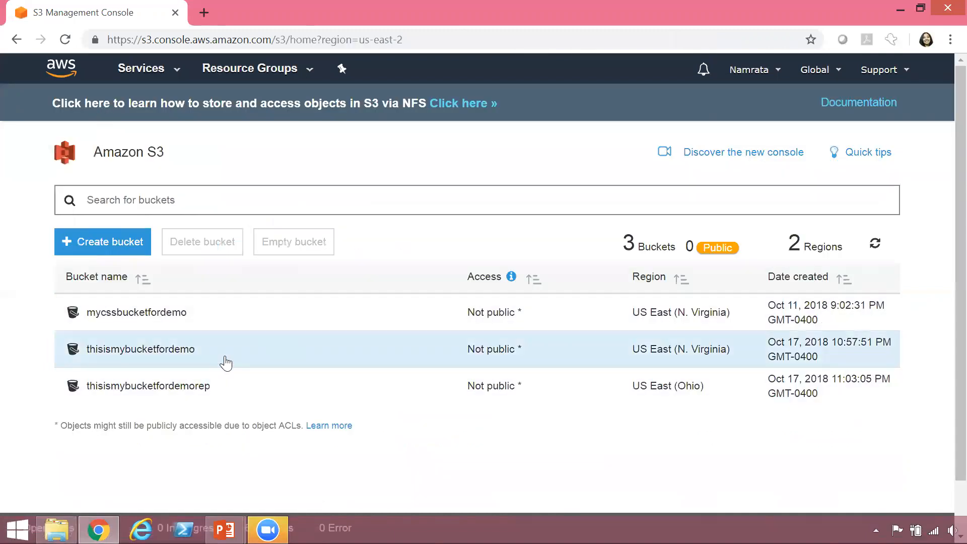
click(225, 362)
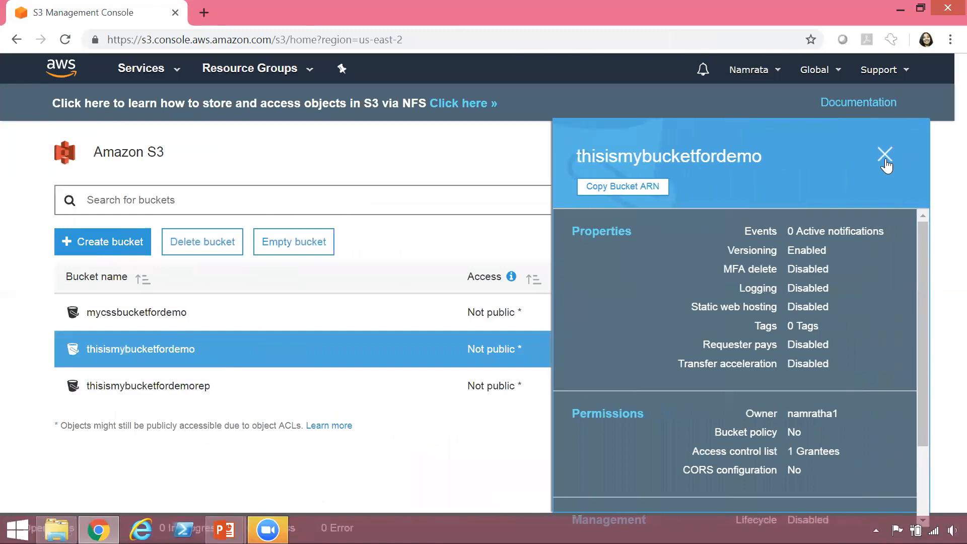
click(885, 163)
click(178, 351)
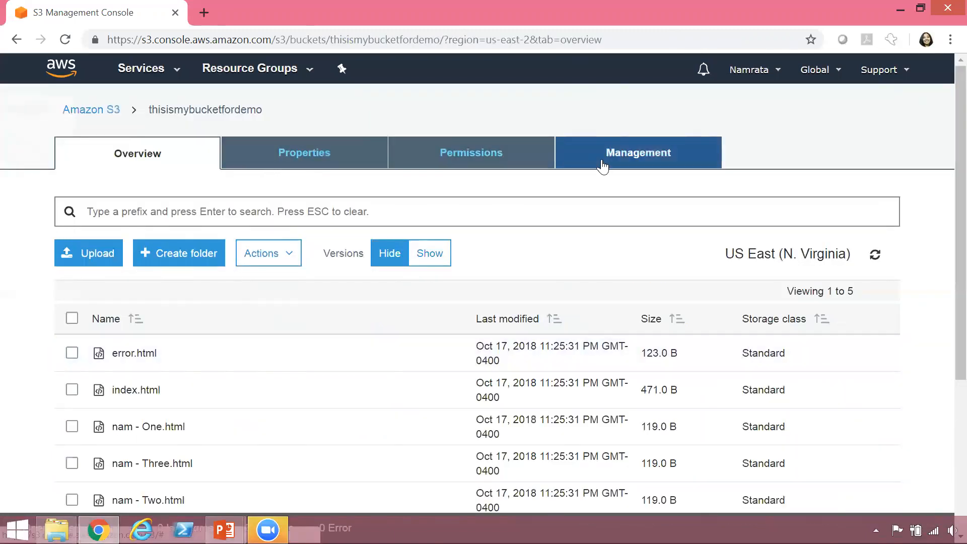
click(602, 165)
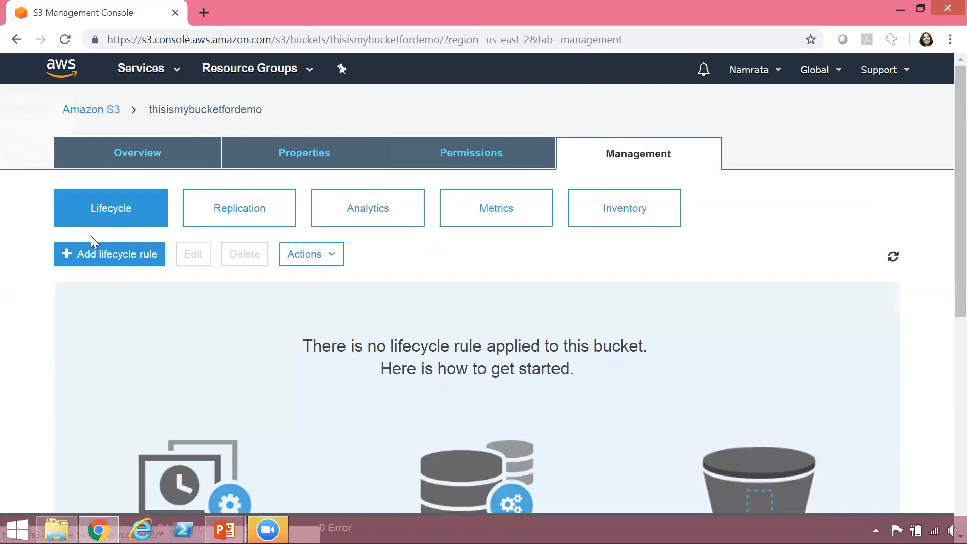
click(211, 211)
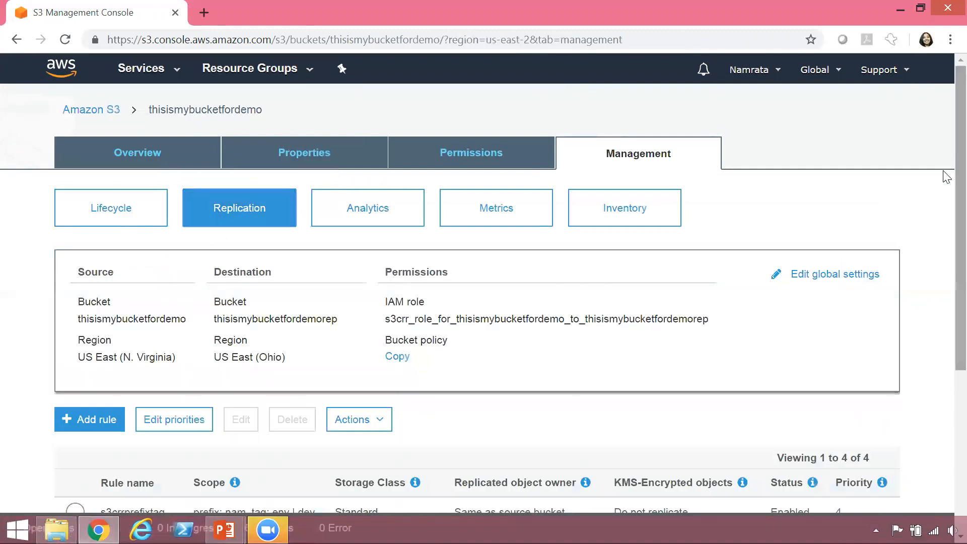
scroll(943, 205, down, 5)
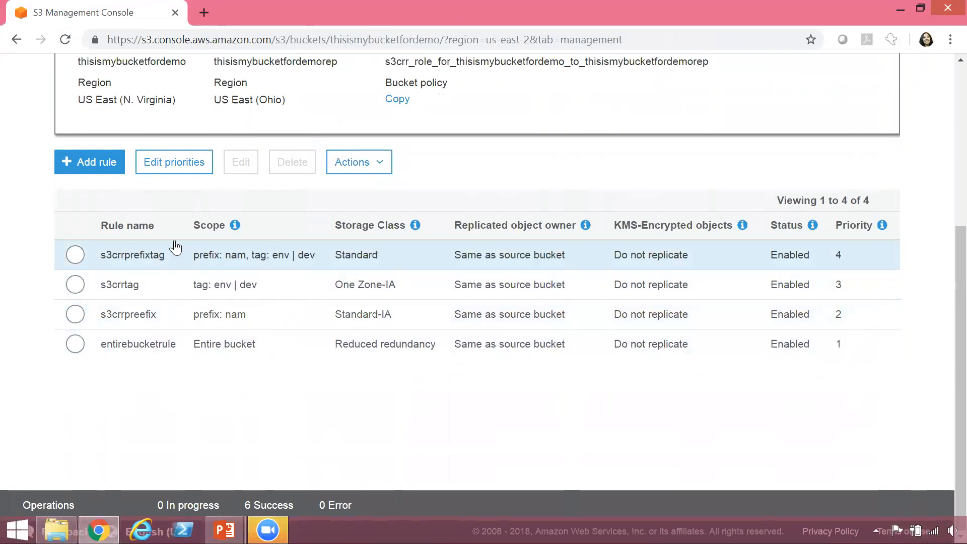
Open the s3crrprefixtag rule for editing, view its source filters, and close it
click(75, 254)
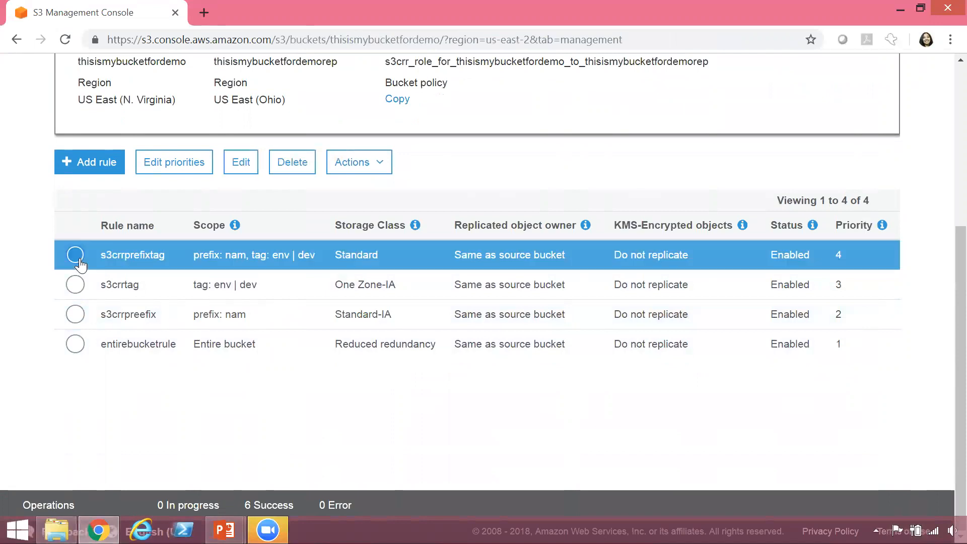
click(238, 170)
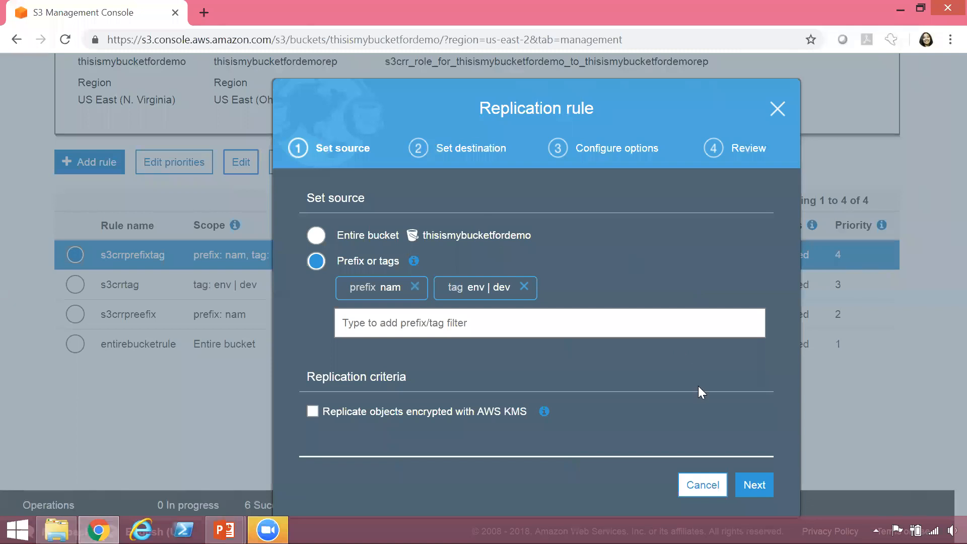
click(777, 109)
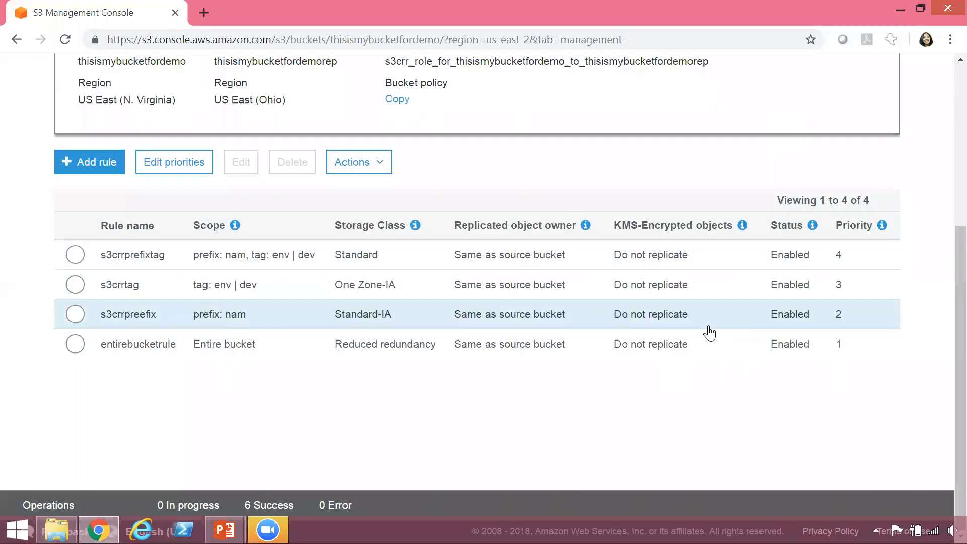
Edit the rule priorities, setting s3crrprefixtag to 440, s3crrtag to 356 and s3crrpreefix to 2000
click(182, 171)
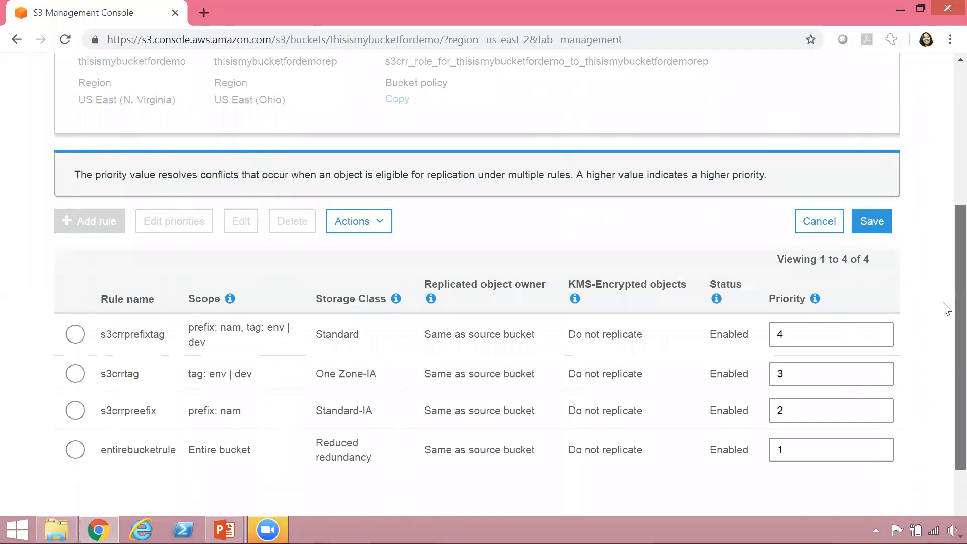
scroll(943, 308, down, 2)
click(829, 256)
click(829, 258)
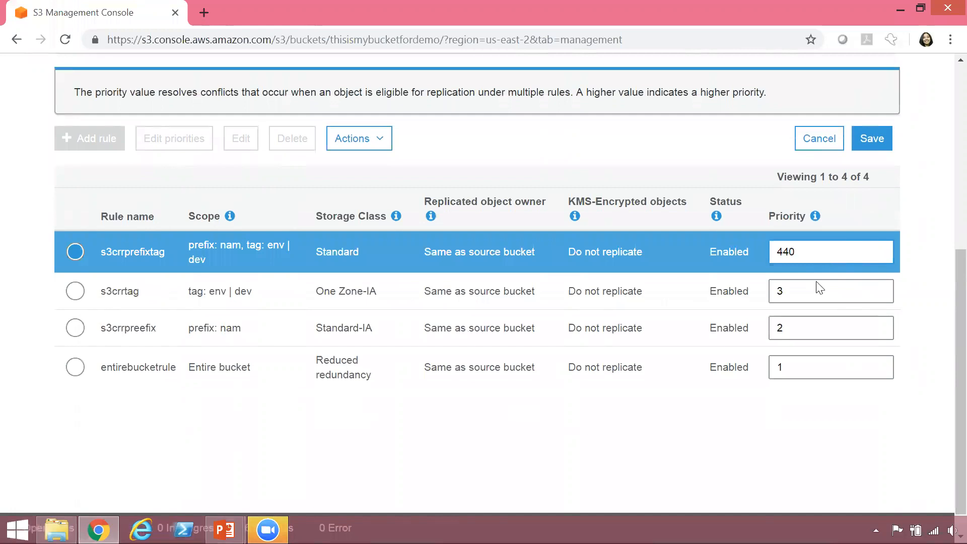
click(802, 297)
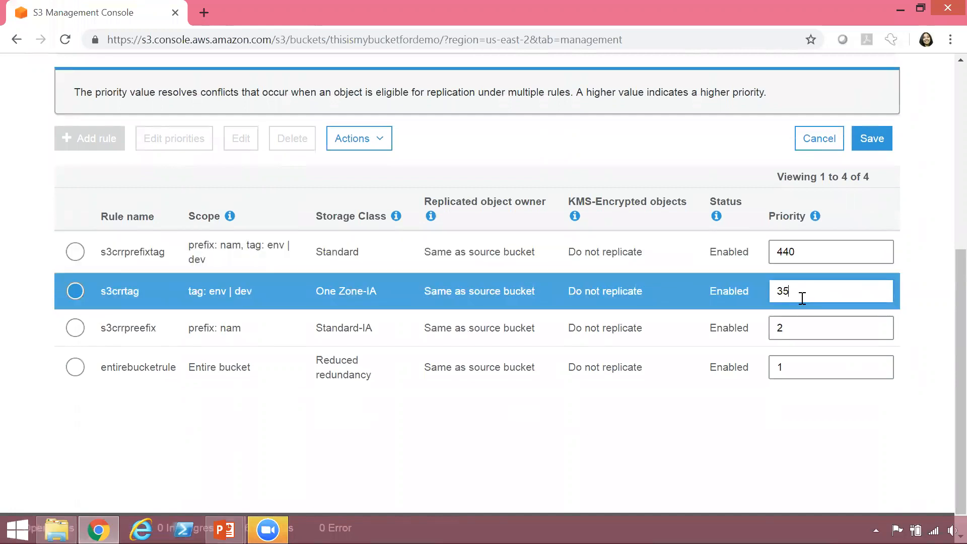
click(803, 328)
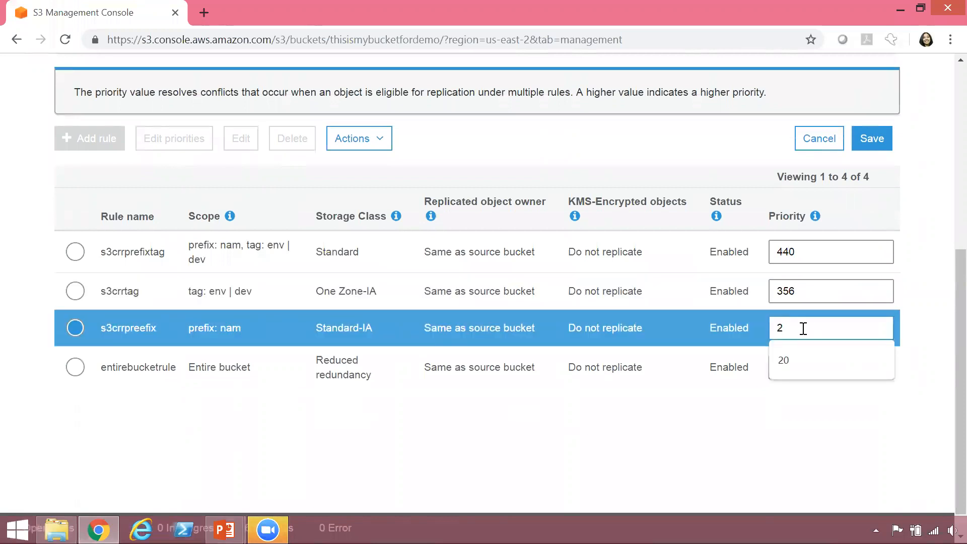
text(000)
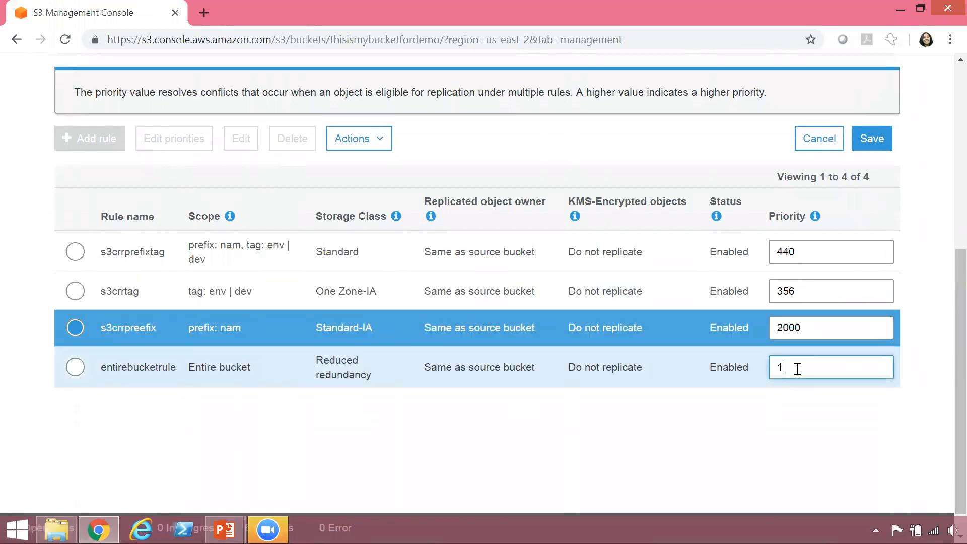
Set the priority of entirebucketrule to 0 and save the edited rule priorities
click(797, 368)
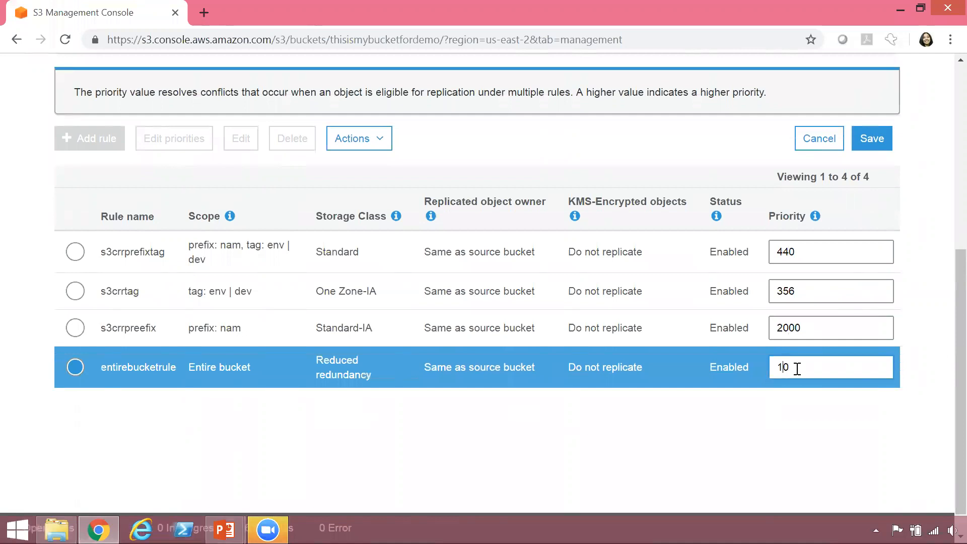
click(816, 329)
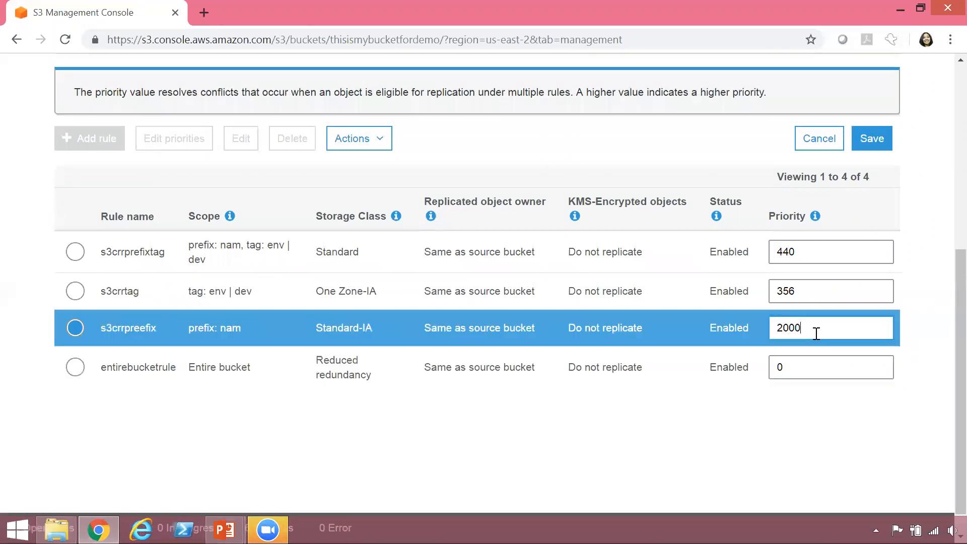
click(810, 292)
click(807, 254)
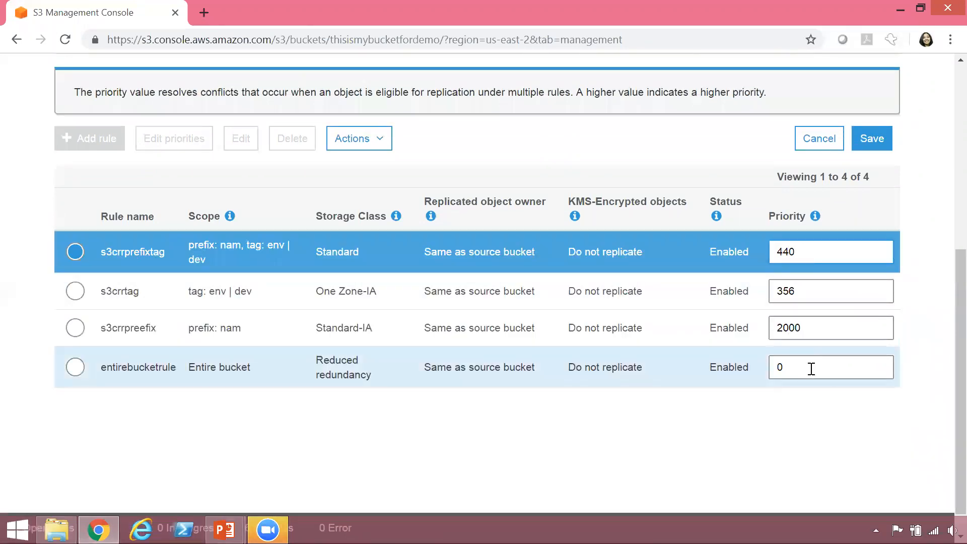
click(811, 368)
click(818, 328)
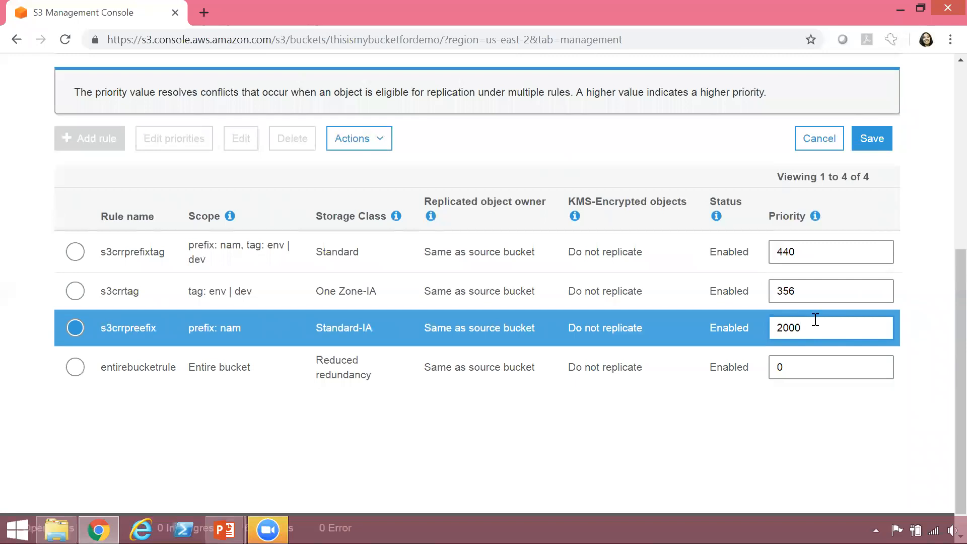
click(814, 253)
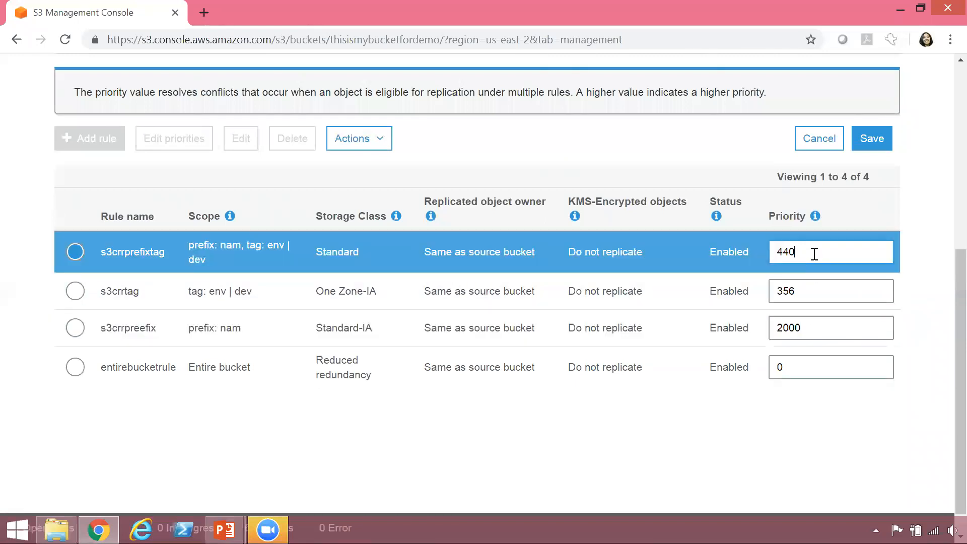
click(808, 298)
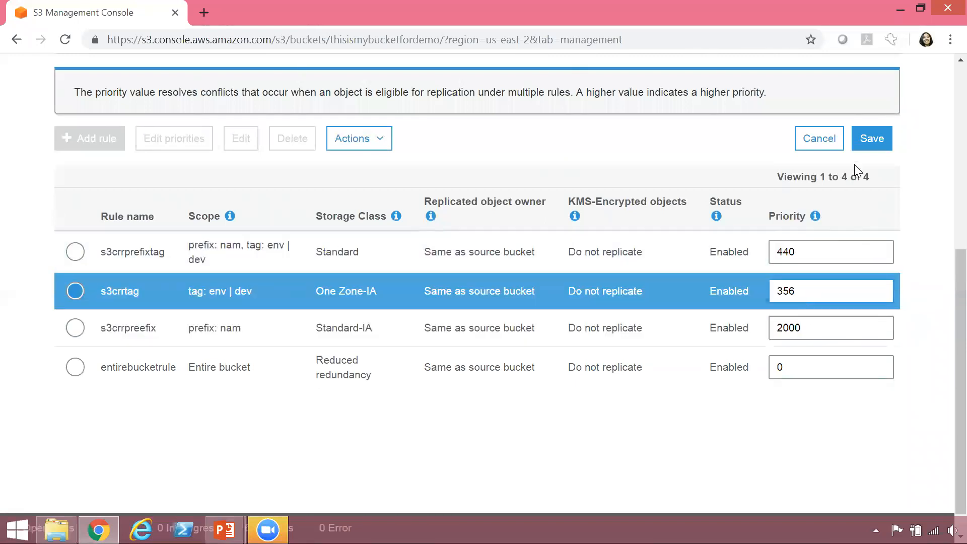
click(870, 139)
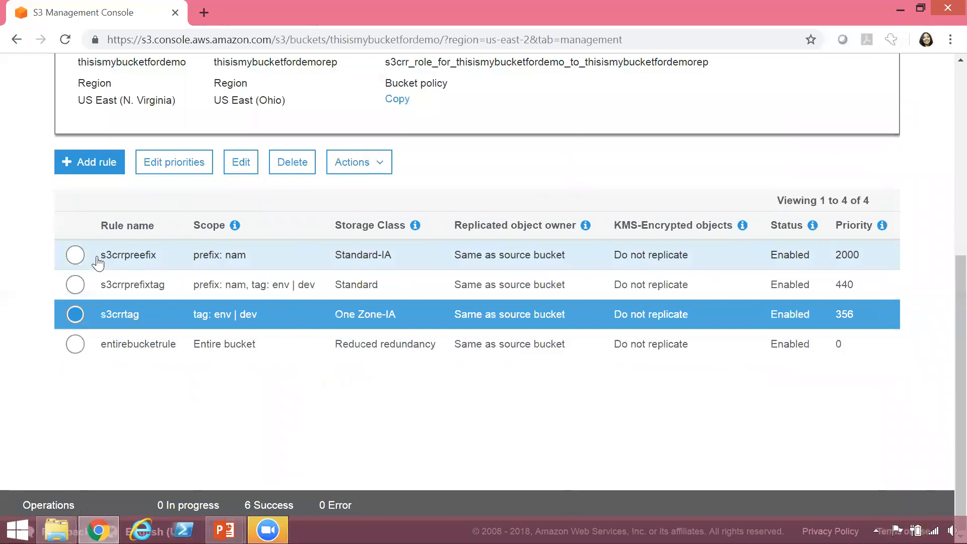
Change the priority of the s3crrpreefix rule to 200 and save the rule priorities
click(76, 255)
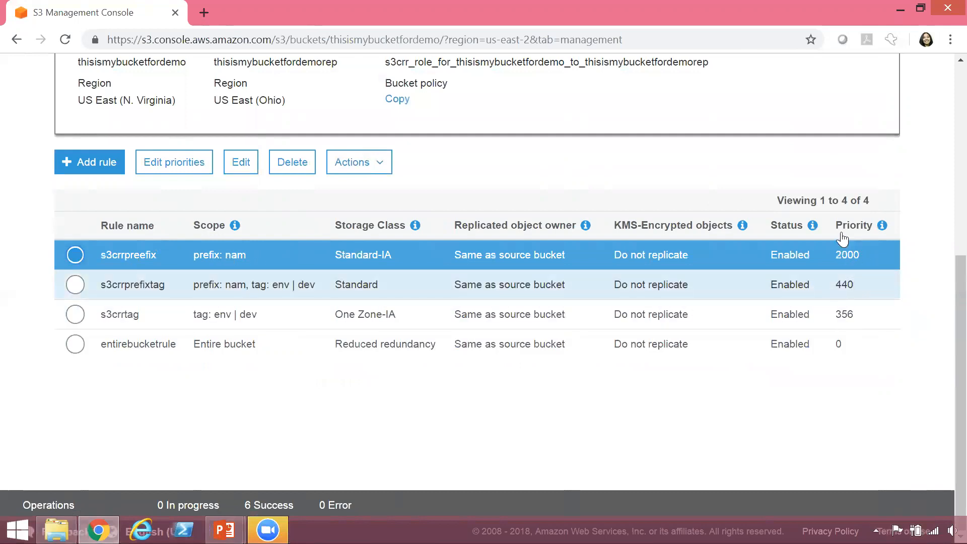
click(167, 162)
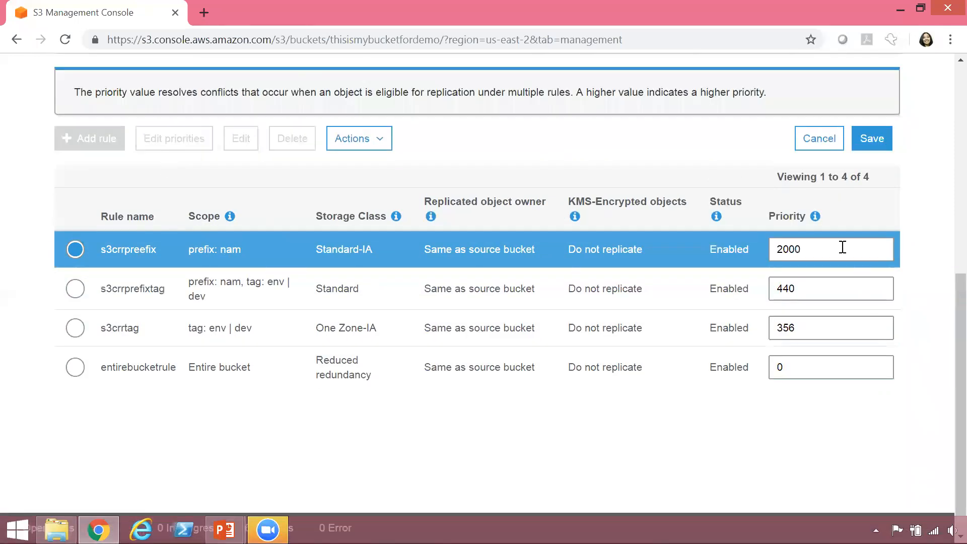
click(816, 256)
click(874, 145)
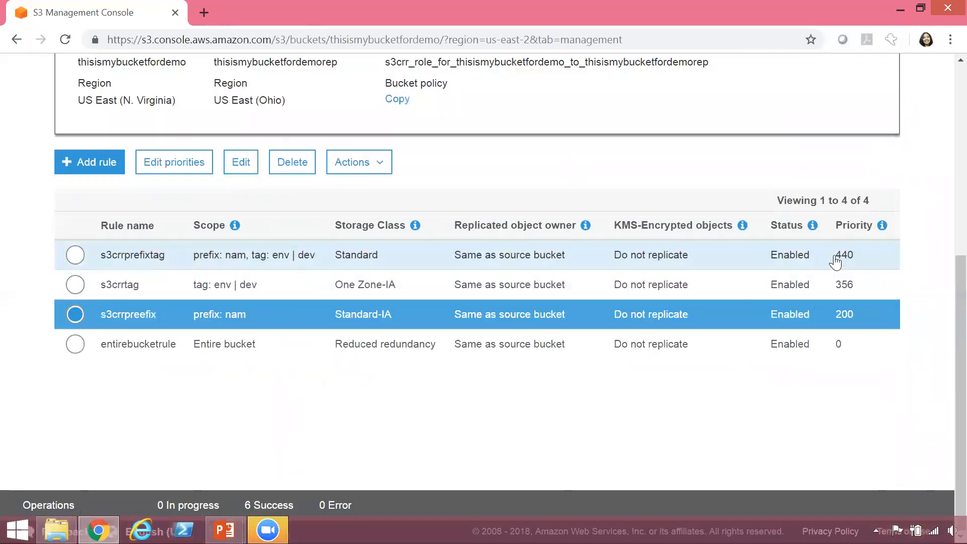
Change the priority of the s3crrprefixtag rule to 4400333 and save the rule priorities
click(75, 256)
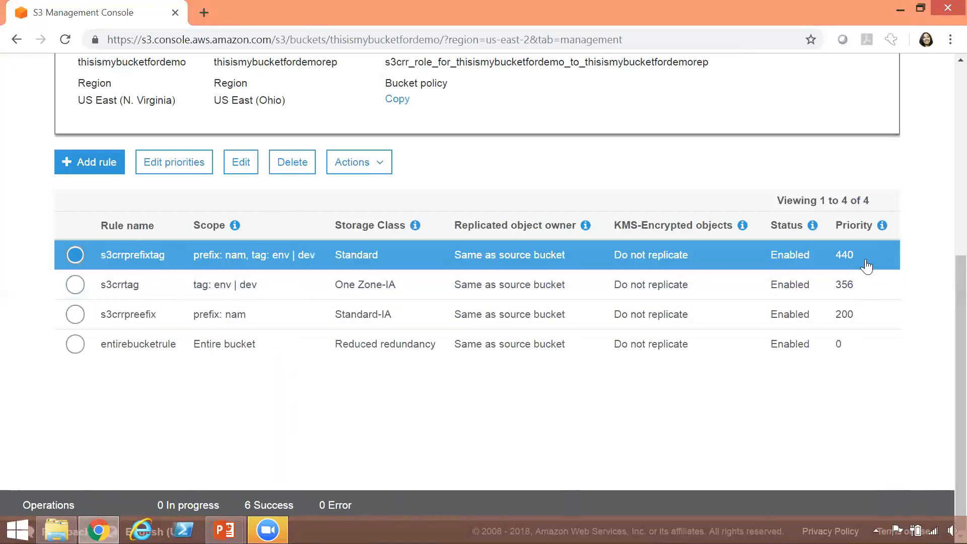
click(165, 176)
click(825, 254)
text(0333)
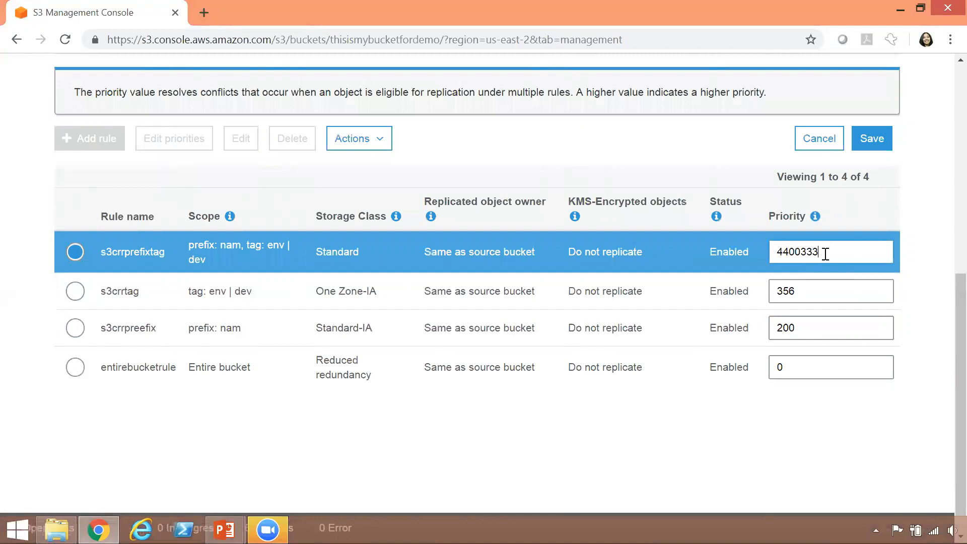
click(886, 144)
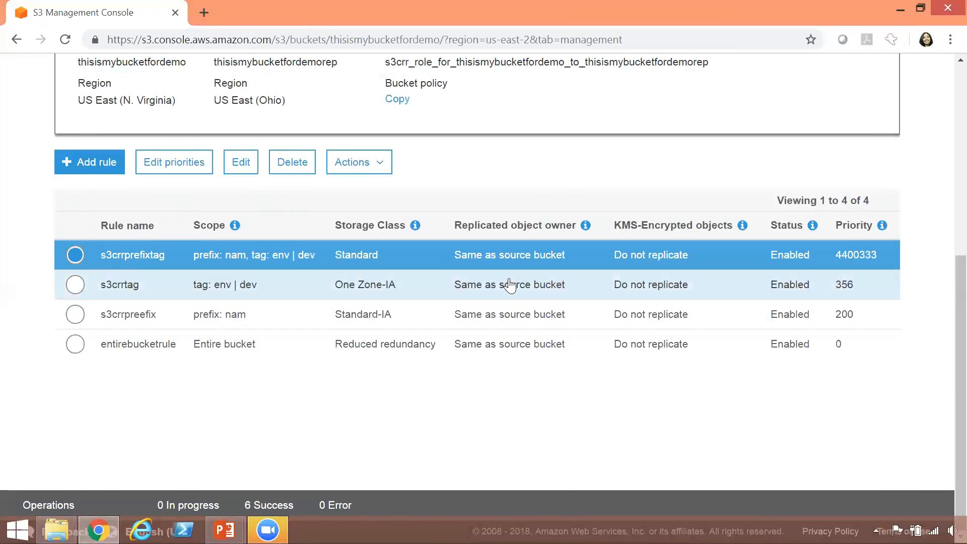
Try to set the priority of entirebucketrule to -1, and cancel the priority edit
click(158, 169)
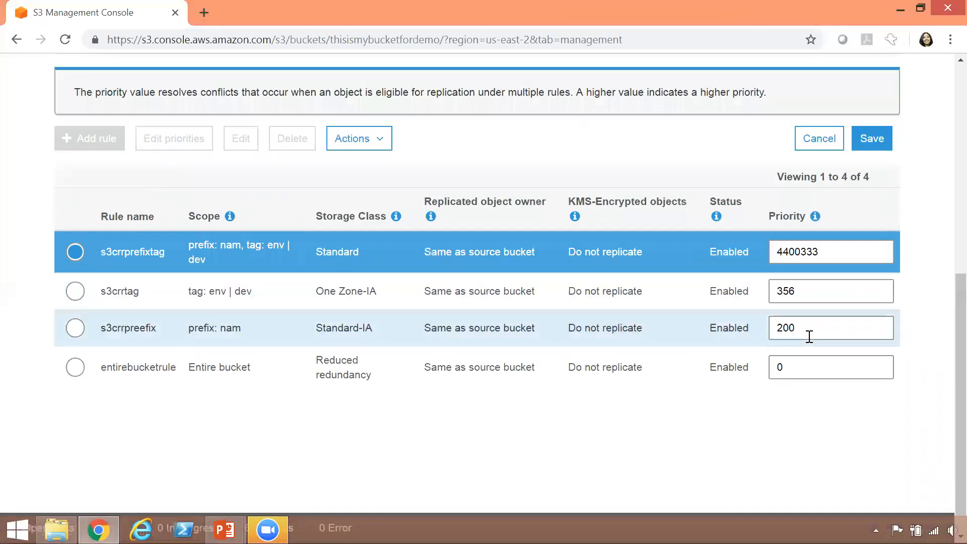
click(805, 364)
key(BackSpace)
text(-1)
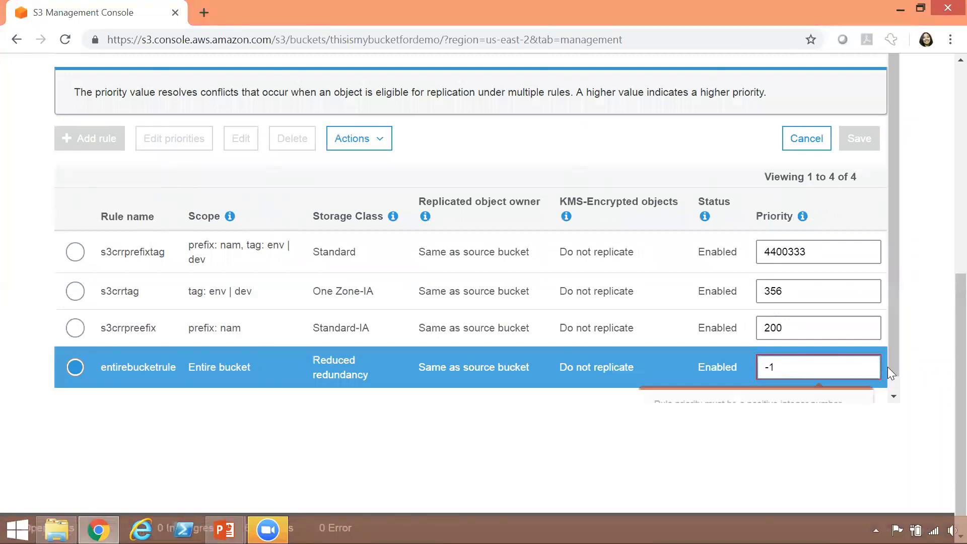
scroll(893, 365, down, 1)
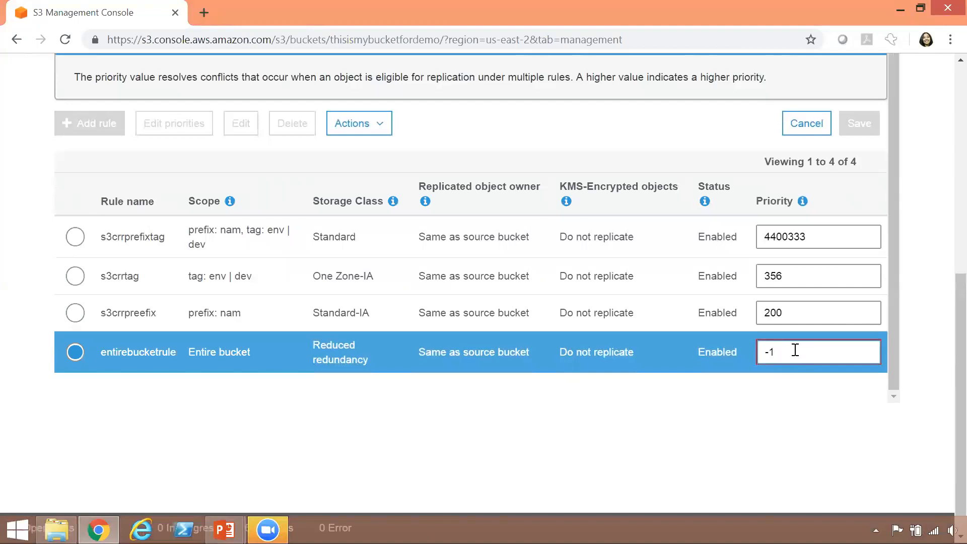
click(806, 123)
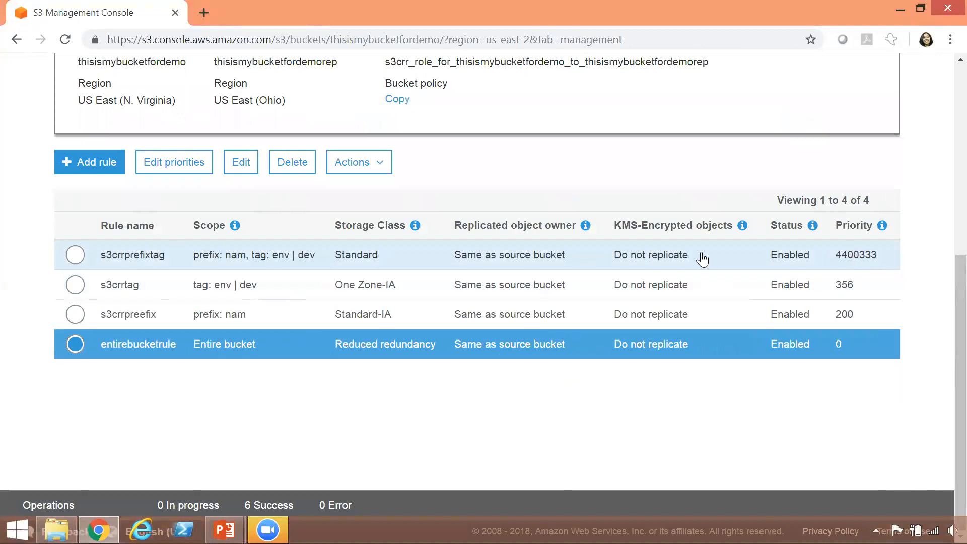
click(190, 171)
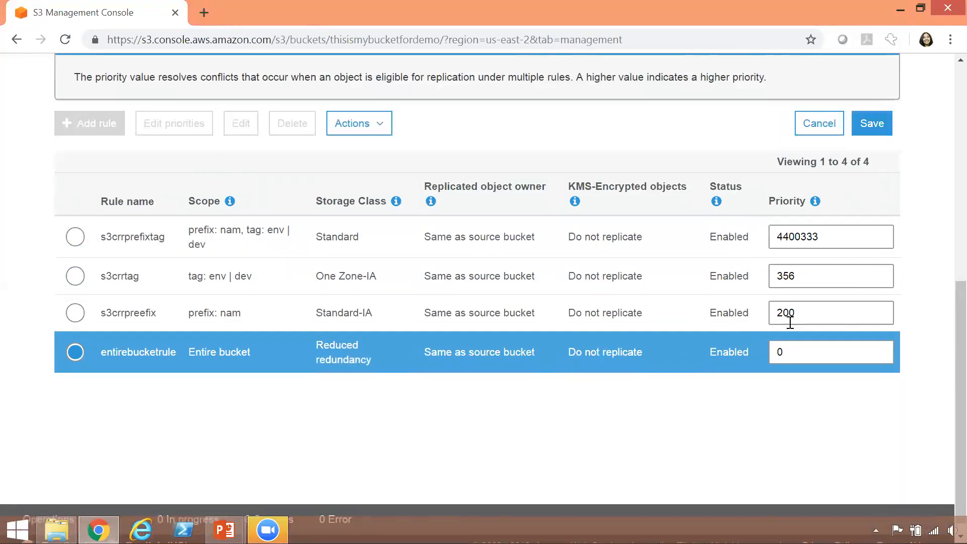
click(818, 274)
text(82999999)
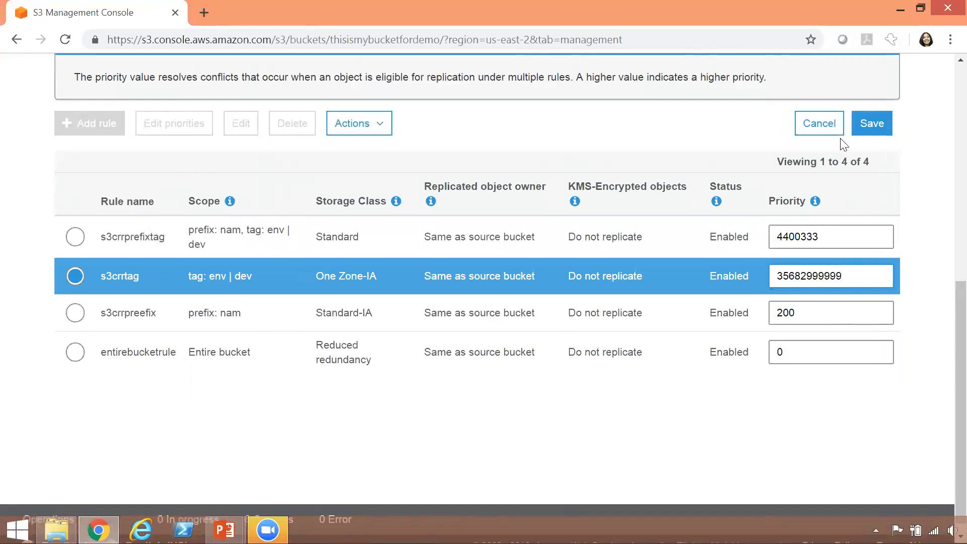
click(869, 123)
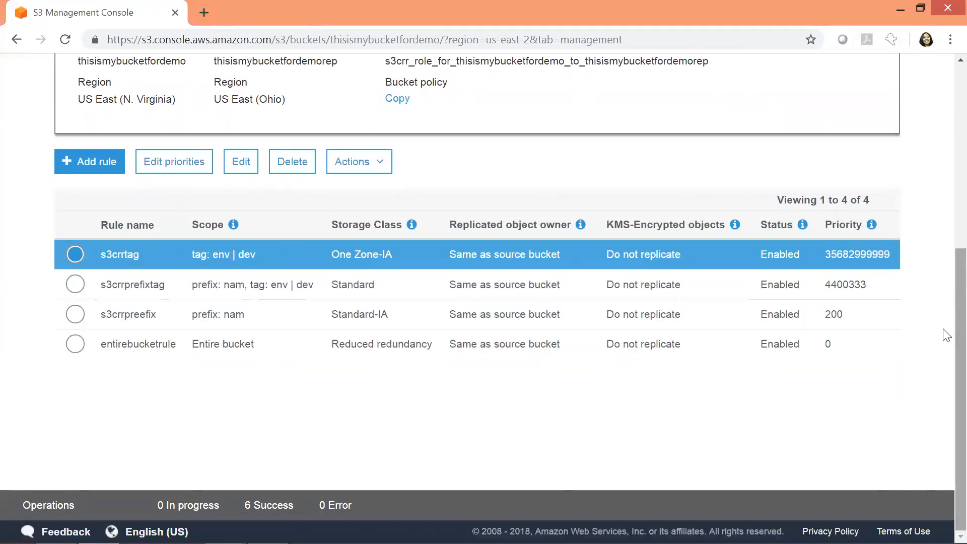
scroll(945, 335, up, 3)
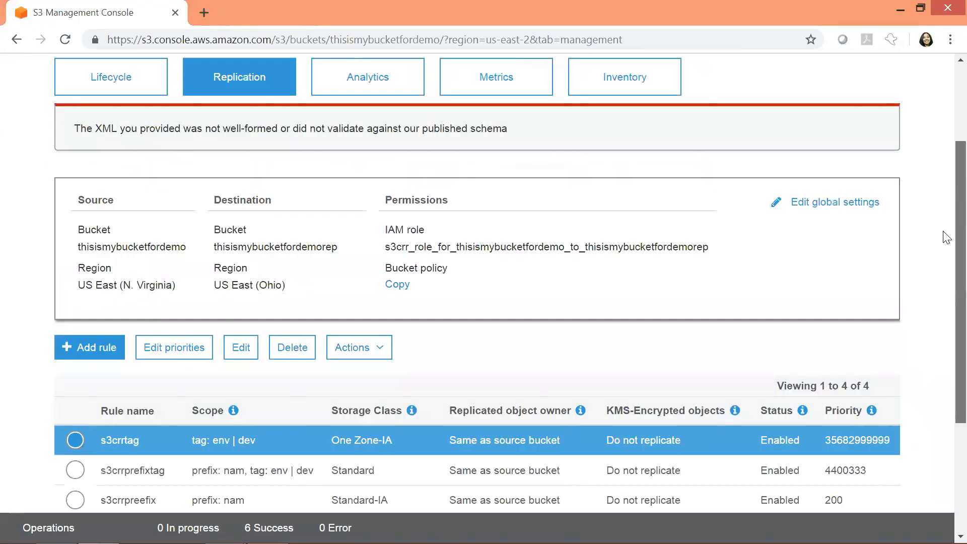
scroll(946, 237, up, 2)
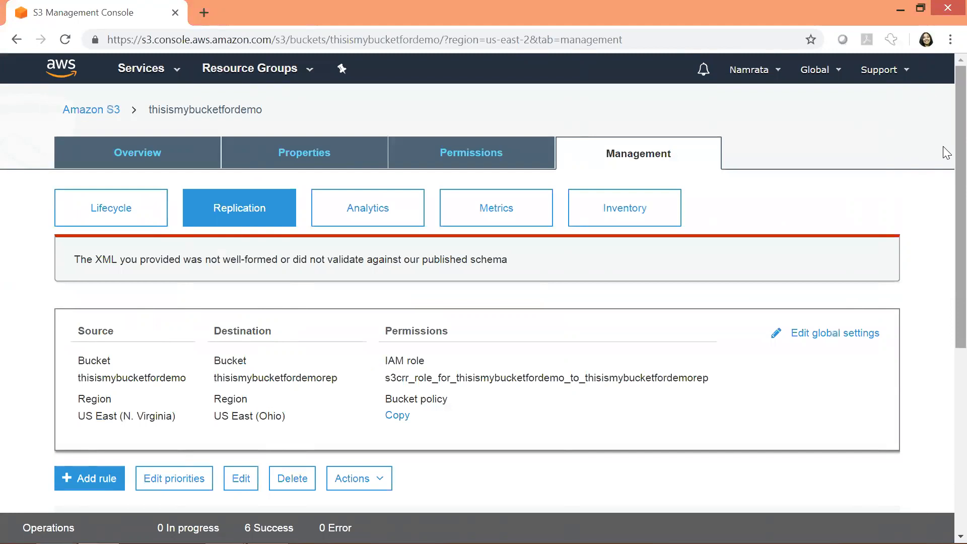
scroll(945, 244, down, 6)
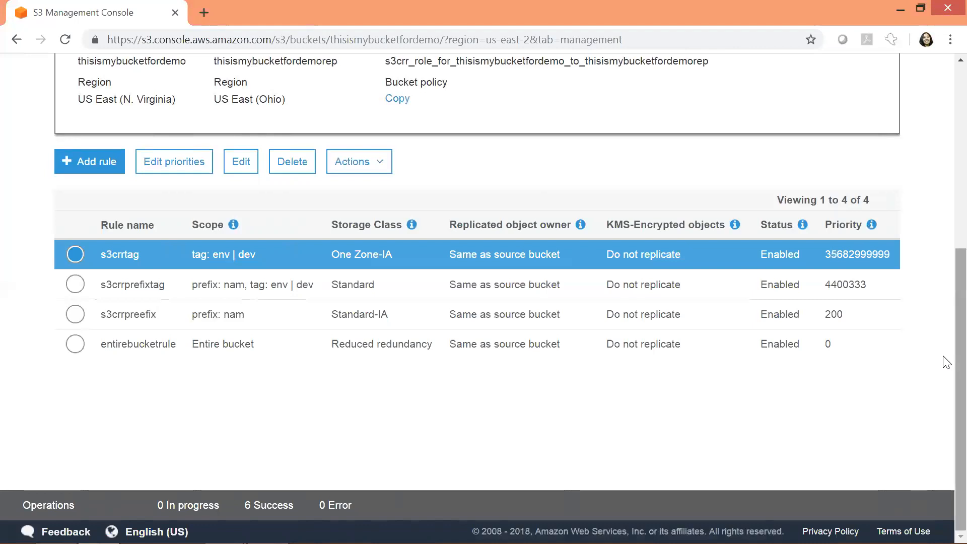
scroll(946, 353, up, 2)
scroll(946, 269, up, 4)
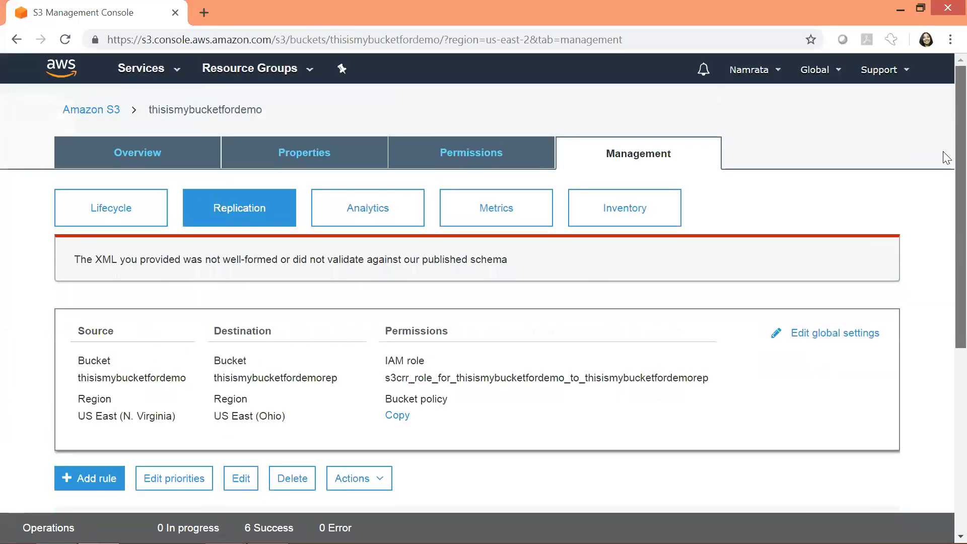